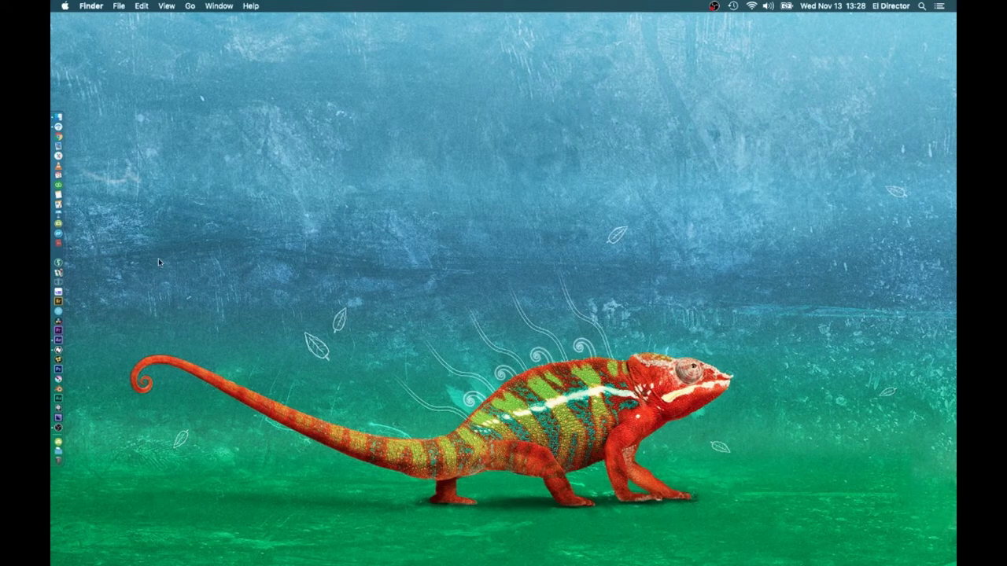
Bring After Effects forward from the Dock, showing the NodesLayers.aep project.
{"action": "left_click", "coordinate": [62, 343]}
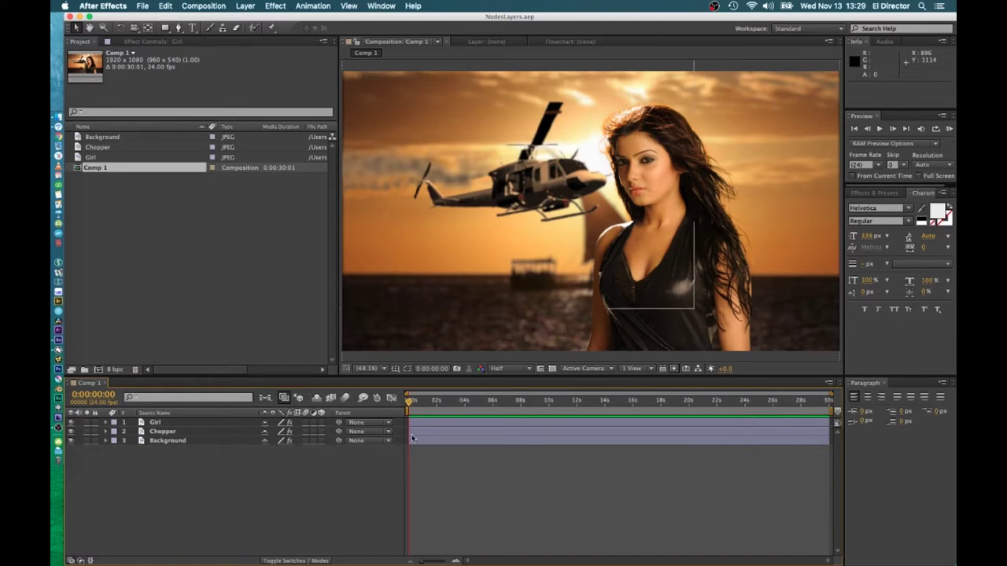
Select the Girl layer, then the Chopper layer, in Comp 1's timeline.
{"action": "mouse_move", "coordinate": [157, 422]}
{"action": "left_mouse_down"}
{"action": "mouse_move", "coordinate": [162, 452]}
{"action": "mouse_move", "coordinate": [162, 421]}
{"action": "left_mouse_up"}
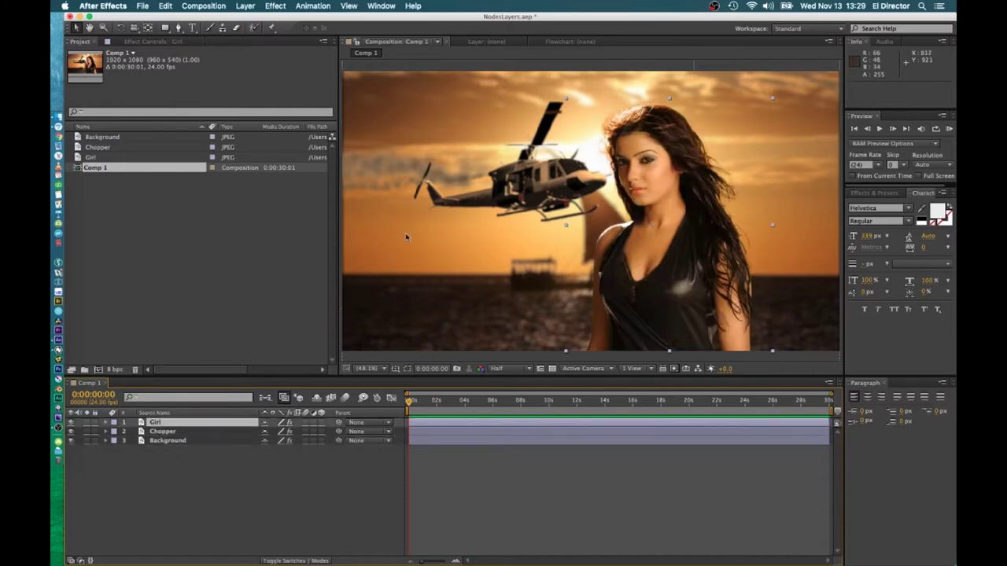
{"action": "left_click", "coordinate": [185, 432]}
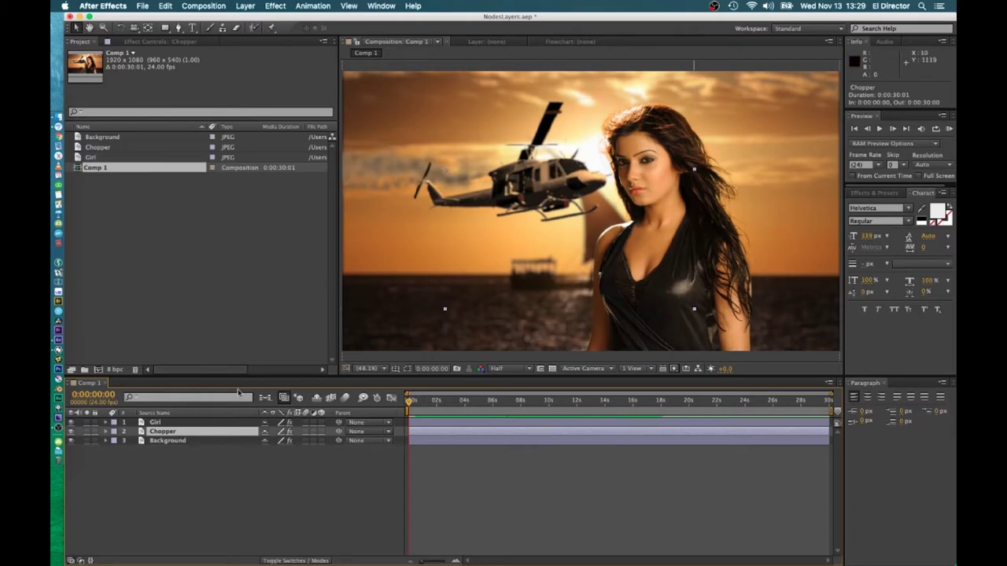
Show the Chopper layer's effects and toggle Keylight and Camera Lens Blur off and on to compare.
{"action": "left_click", "coordinate": [161, 42]}
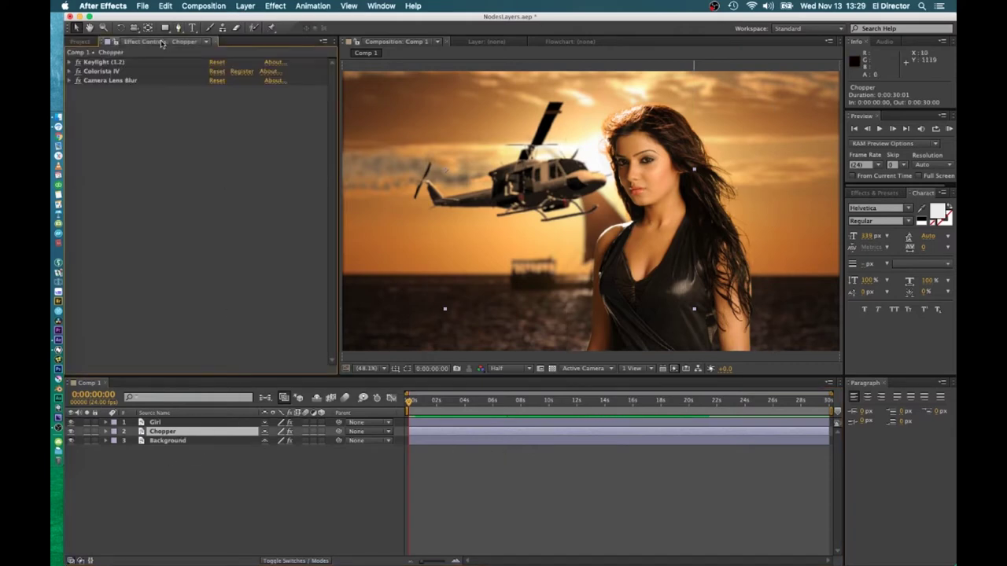
{"action": "left_click", "coordinate": [77, 63]}
{"action": "left_click", "coordinate": [77, 62]}
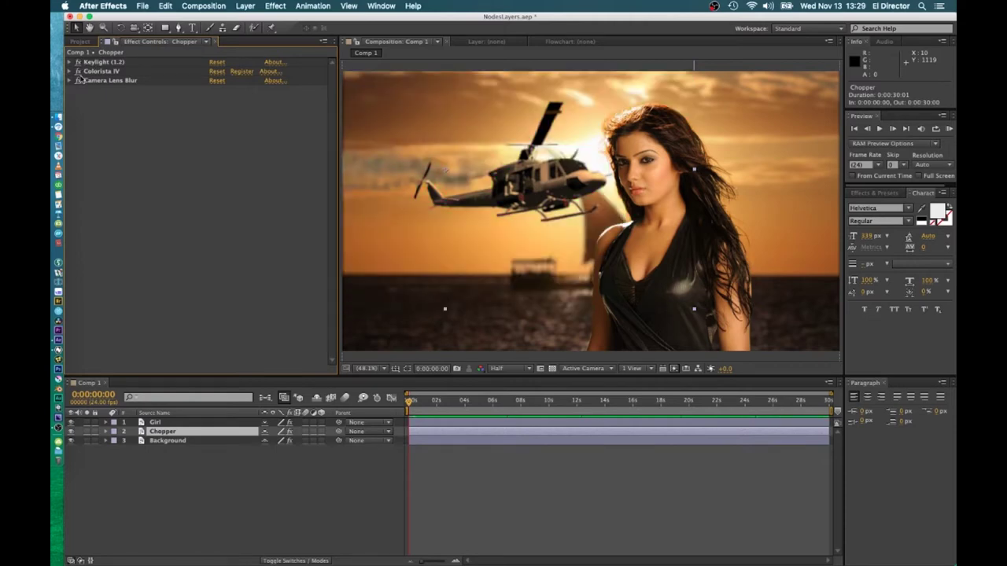
{"action": "left_click", "coordinate": [77, 80]}
{"action": "left_click", "coordinate": [77, 80]}
{"action": "left_click", "coordinate": [77, 80]}
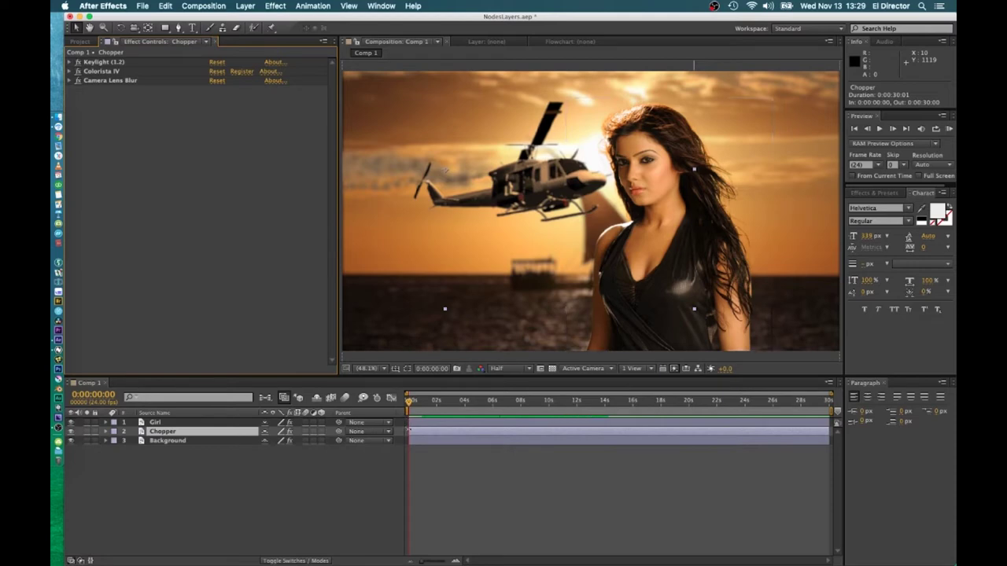
Start the Girl layer later, end it around four seconds, and move the time to 0:00:02:18.
{"action": "left_click_drag", "start_coordinate": [415, 423], "coordinate": [457, 423]}
{"action": "left_click_drag", "start_coordinate": [827, 422], "coordinate": [459, 422]}
{"action": "left_click", "coordinate": [446, 402]}
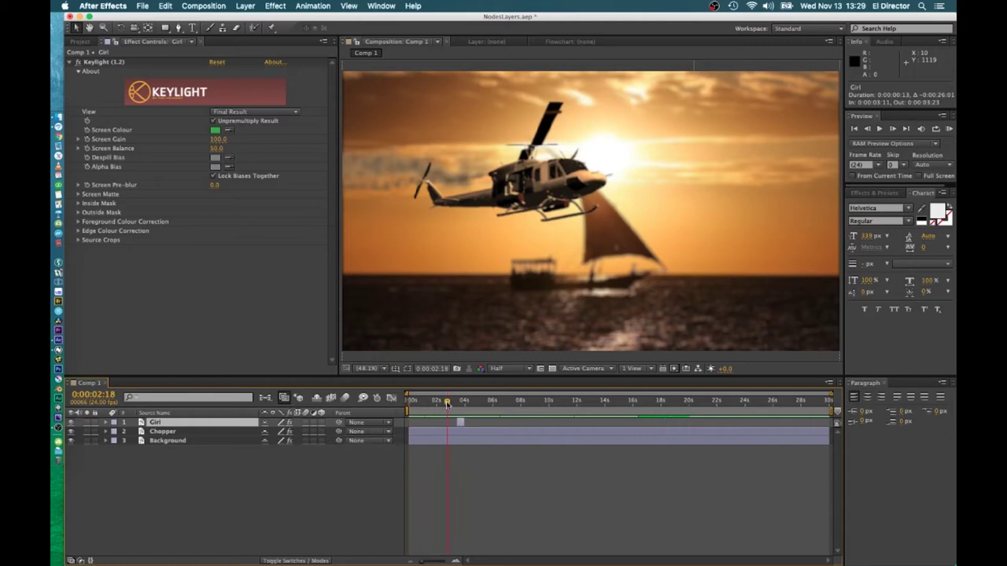
Preview the comp, return to the first frame, and undo the Girl layer's timing change.
{"action": "key", "text": "space"}
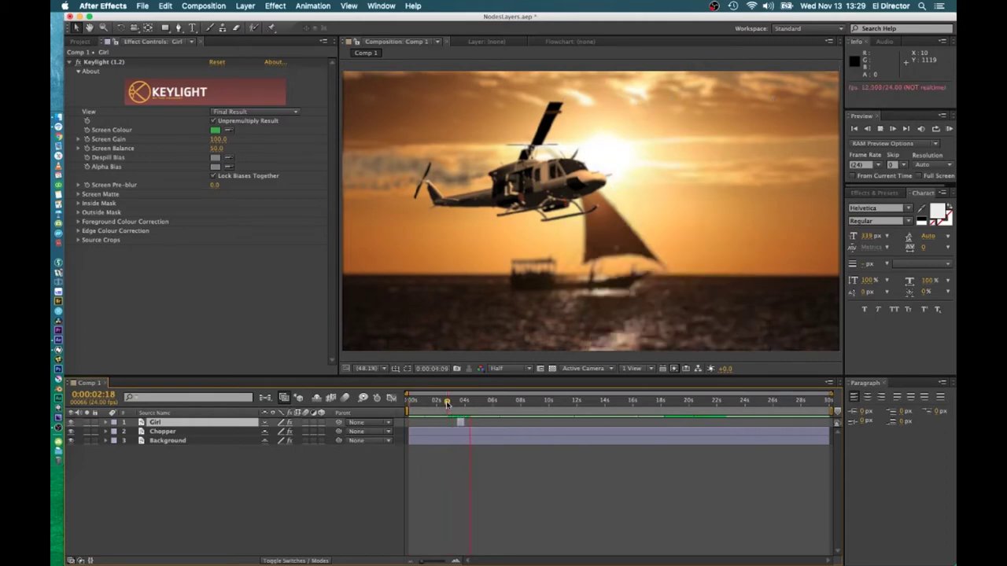
{"action": "left_click_drag", "start_coordinate": [446, 403], "coordinate": [409, 401]}
{"action": "key", "text": "super+z"}
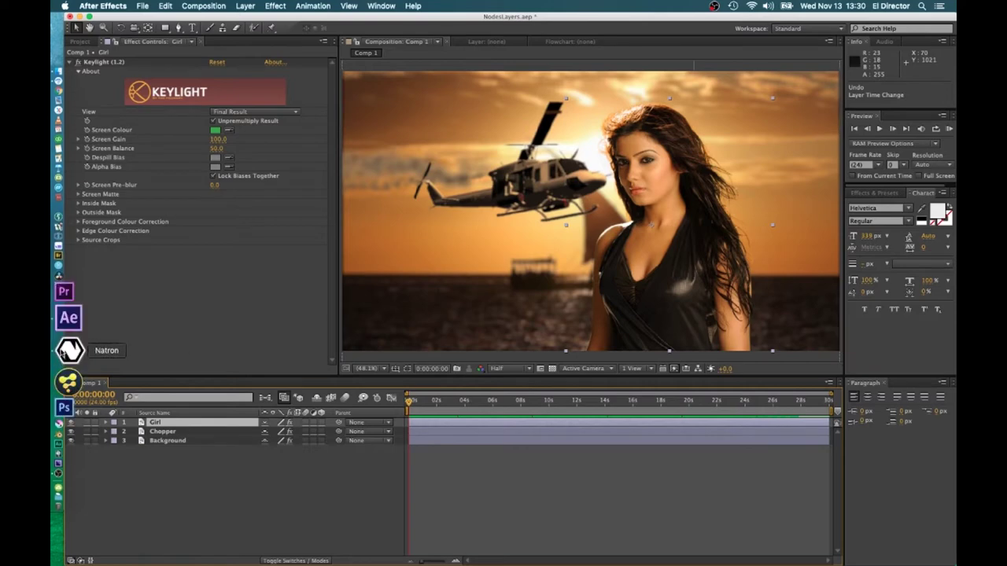
Switch to Natron and view the ChromaKeyer node's keyed chopper output.
{"action": "left_click", "coordinate": [65, 351]}
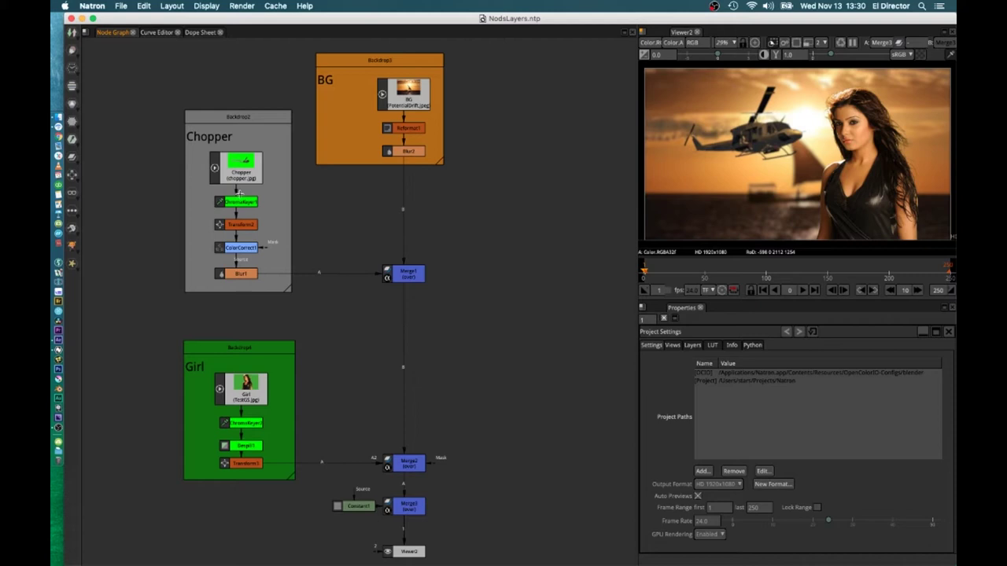
{"action": "left_click", "coordinate": [239, 203]}
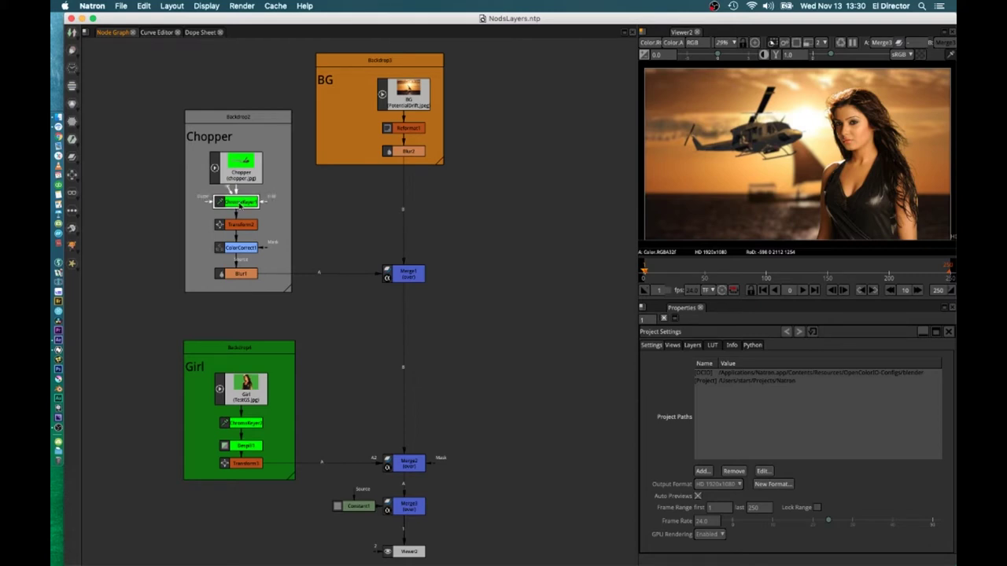
{"action": "key", "text": "1"}
View the Chopper read, Transform2, ColorCorrect1 and Blur1 nodes in turn, ending on Merge1.
{"action": "left_click", "coordinate": [239, 169]}
{"action": "key", "text": "1"}
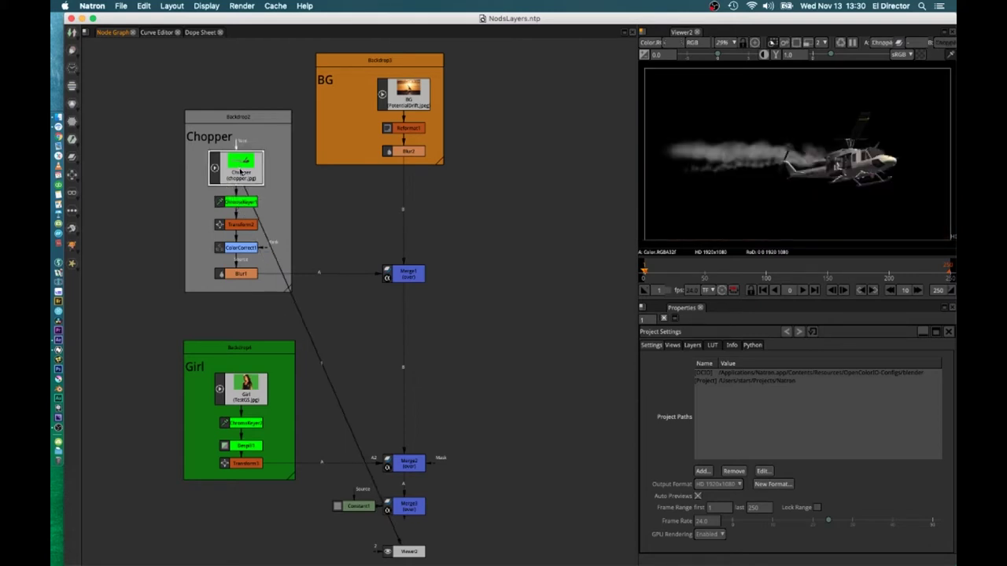
{"action": "left_click", "coordinate": [238, 225]}
{"action": "key", "text": "1"}
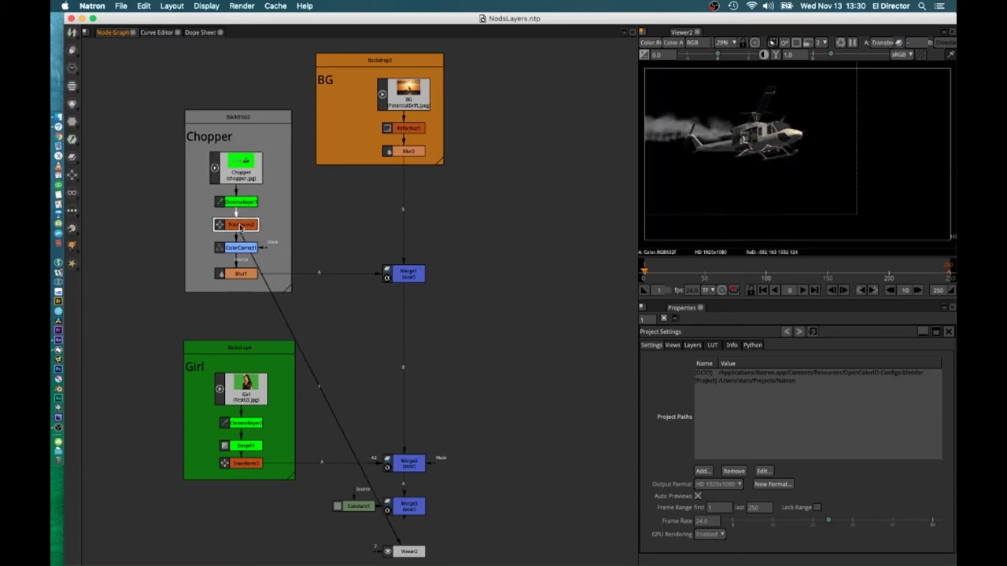
{"action": "left_click", "coordinate": [239, 249]}
{"action": "key", "text": "1"}
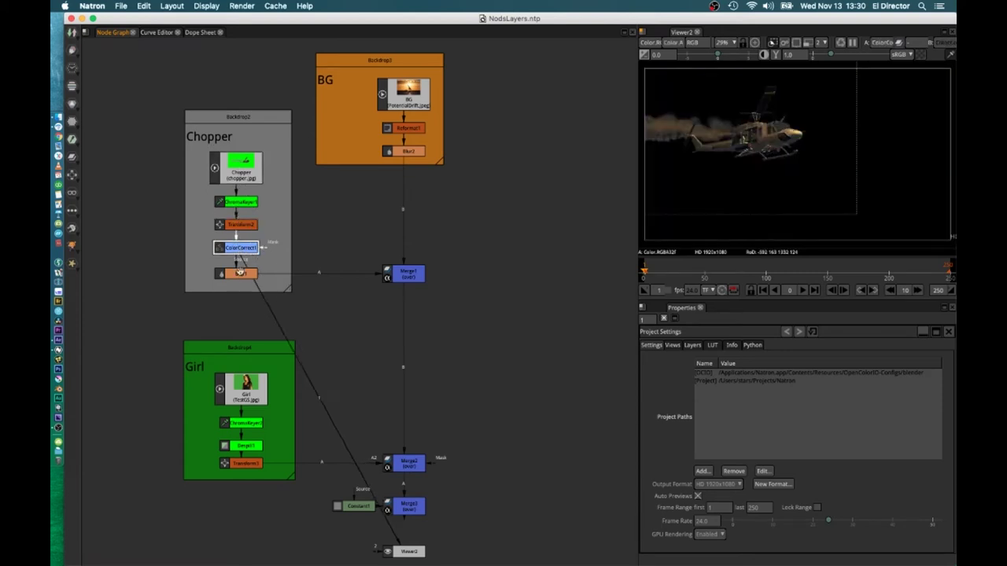
{"action": "left_click", "coordinate": [241, 274]}
{"action": "key", "text": "1"}
{"action": "left_click", "coordinate": [408, 274]}
{"action": "key", "text": "1"}
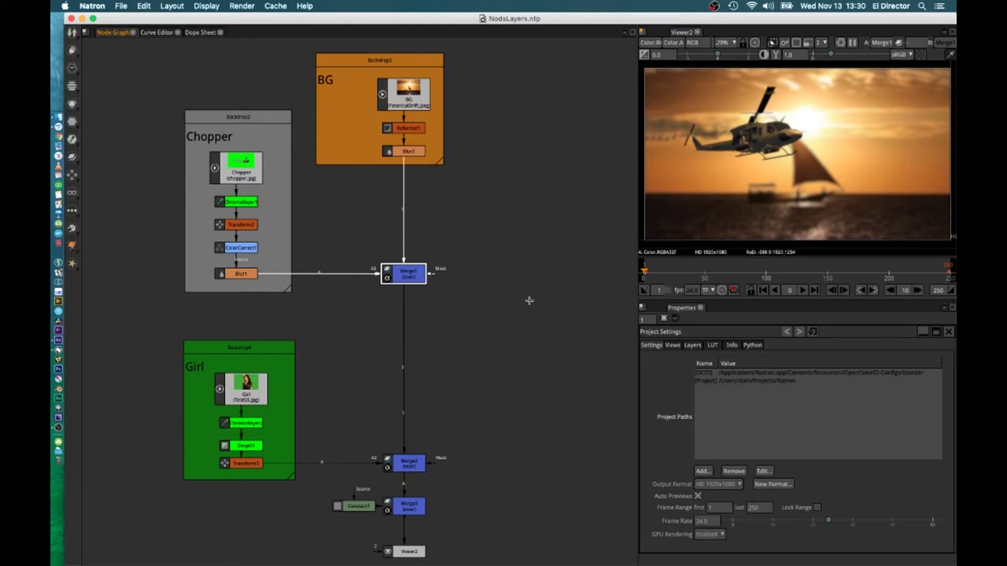
{"action": "left_click", "coordinate": [538, 229]}
{"action": "key", "text": "Tab"}
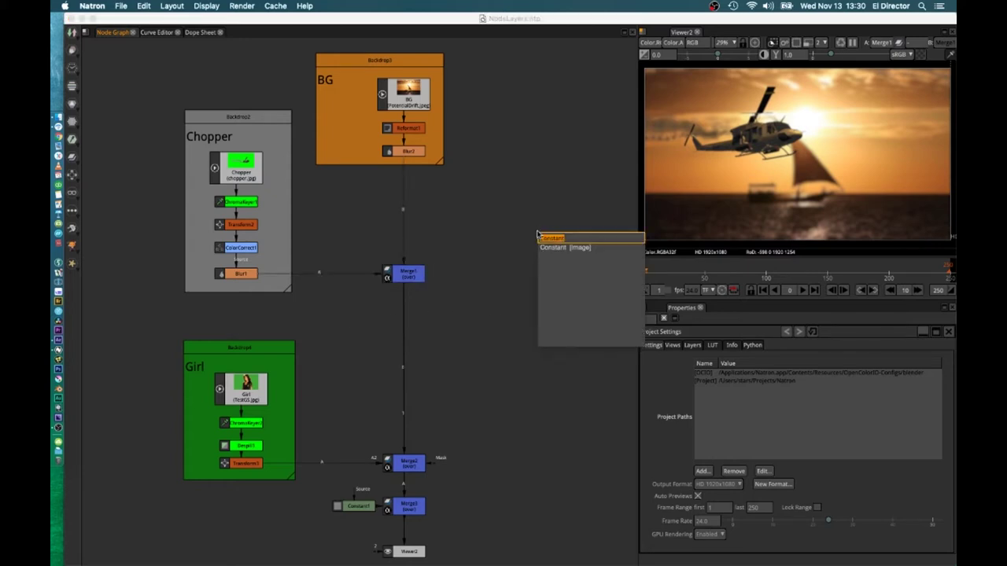
{"action": "type", "text": "cons"}
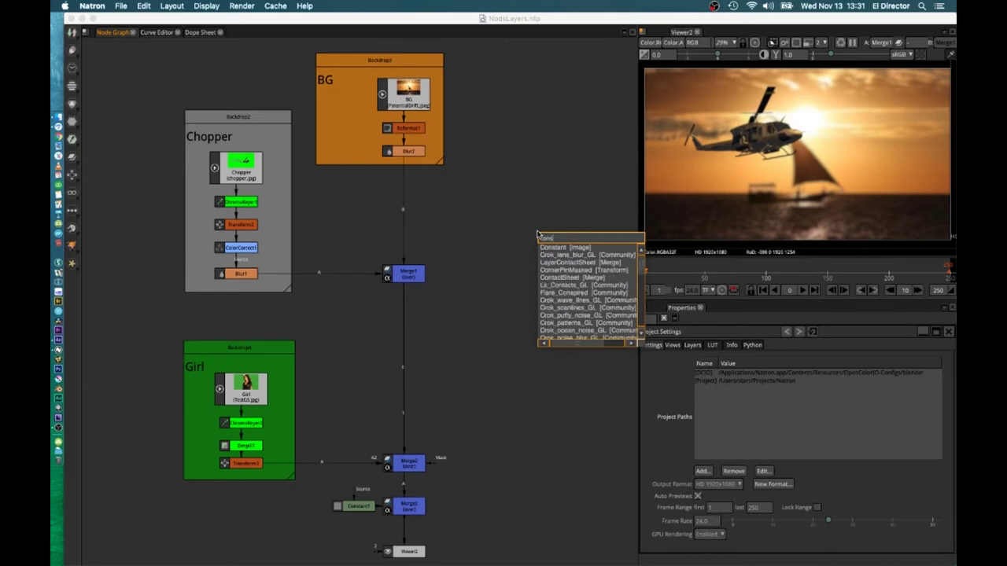
{"action": "key", "text": "BackSpace"}
{"action": "key", "text": "BackSpace"}
{"action": "key", "text": "BackSpace"}
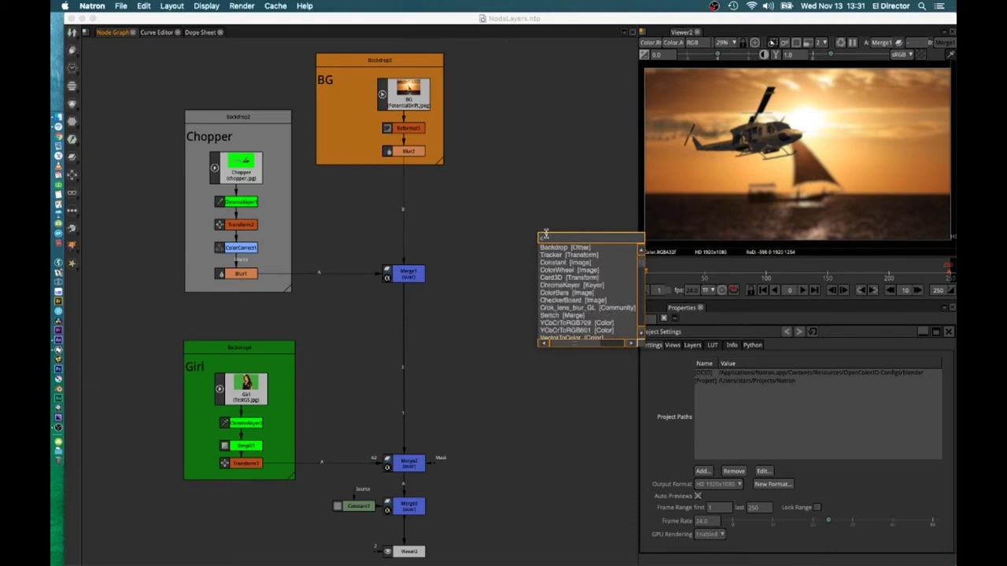
{"action": "type", "text": "ol"}
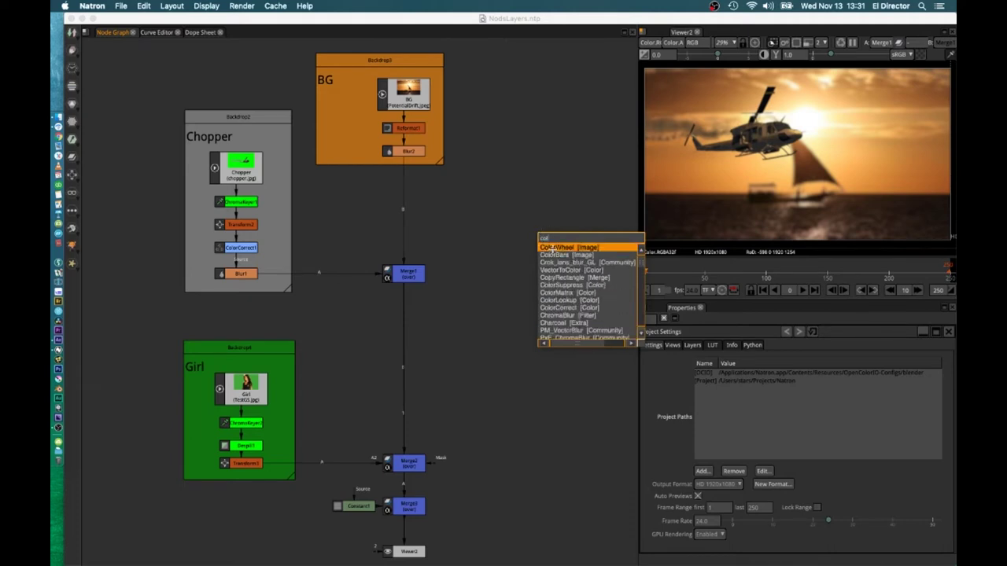
{"action": "left_click", "coordinate": [553, 248]}
{"action": "key", "text": "1"}
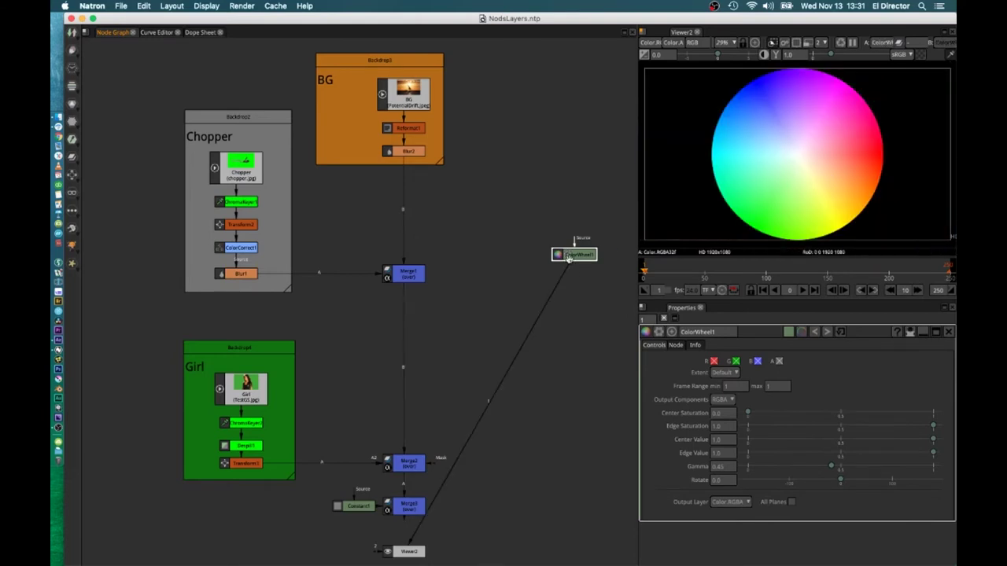
{"action": "key", "text": "t"}
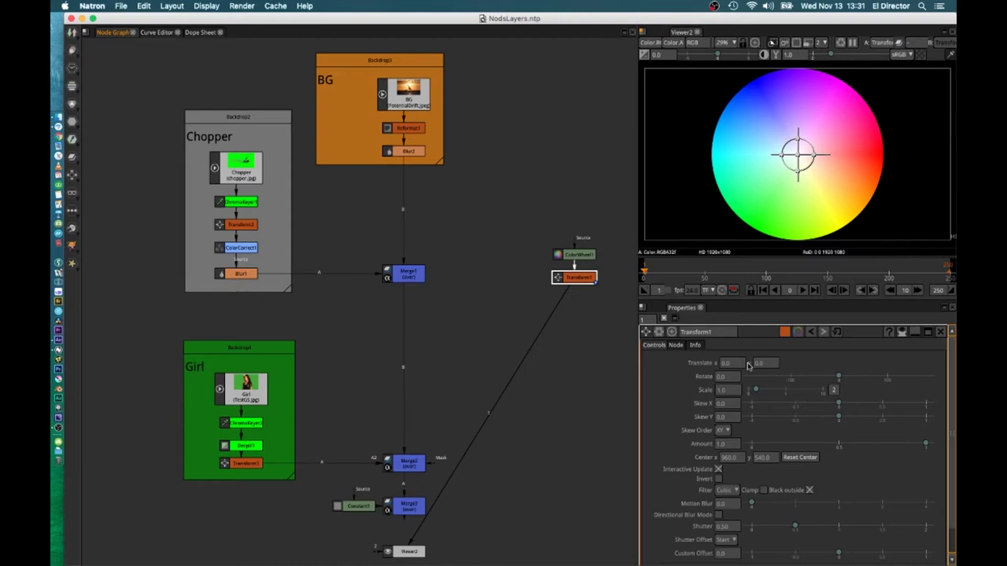
{"action": "left_click_drag", "start_coordinate": [755, 389], "coordinate": [752, 391]}
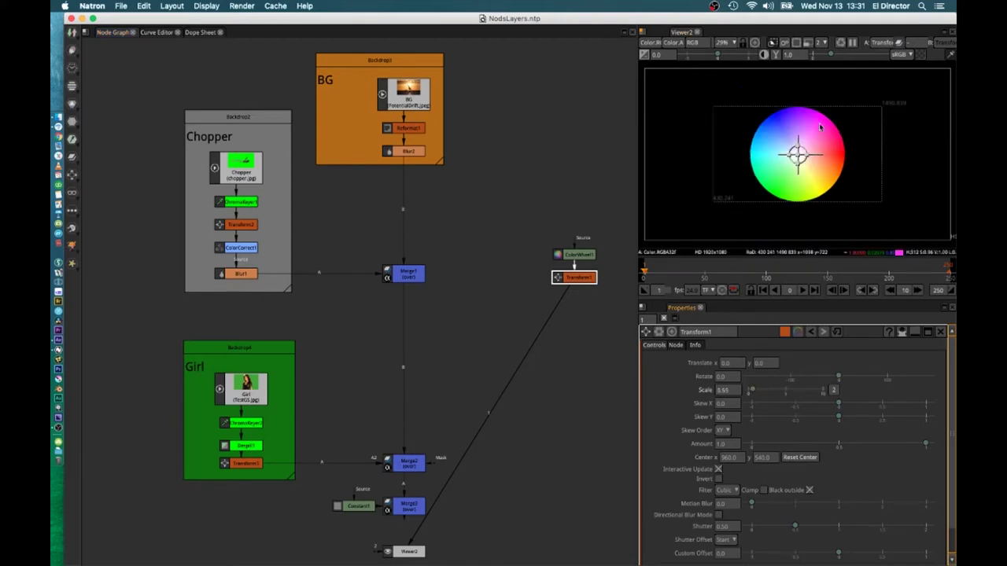
{"action": "left_click_drag", "start_coordinate": [797, 156], "coordinate": [710, 124]}
{"action": "left_click", "coordinate": [586, 276]}
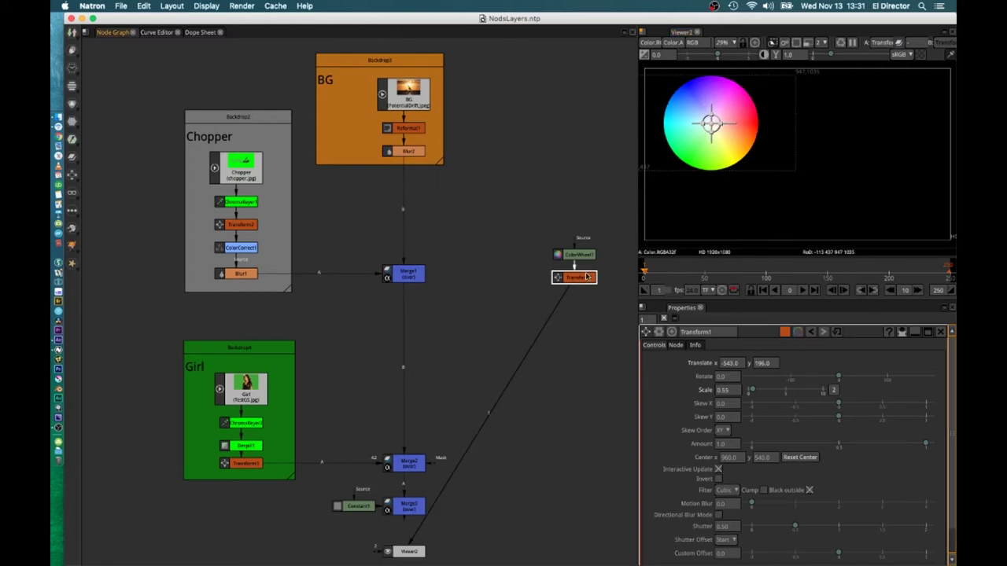
{"action": "key", "text": "b"}
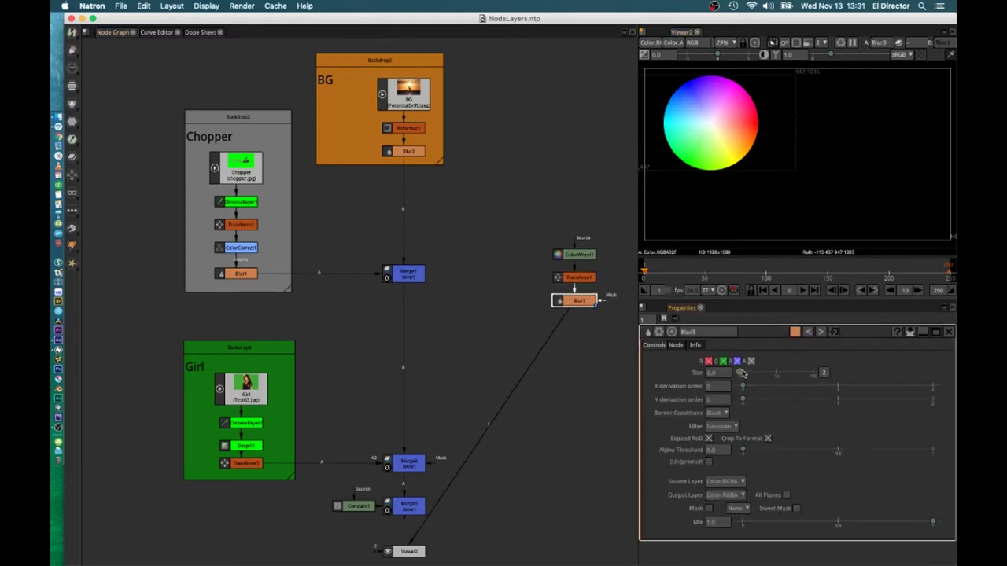
{"action": "left_click_drag", "start_coordinate": [743, 374], "coordinate": [815, 373]}
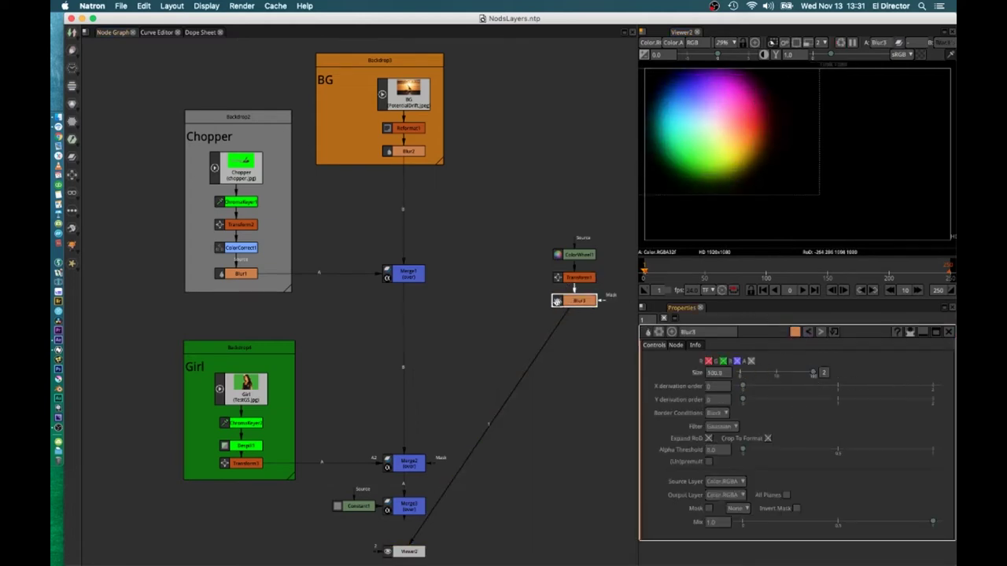
{"action": "left_click", "coordinate": [571, 250]}
{"action": "key", "text": "1"}
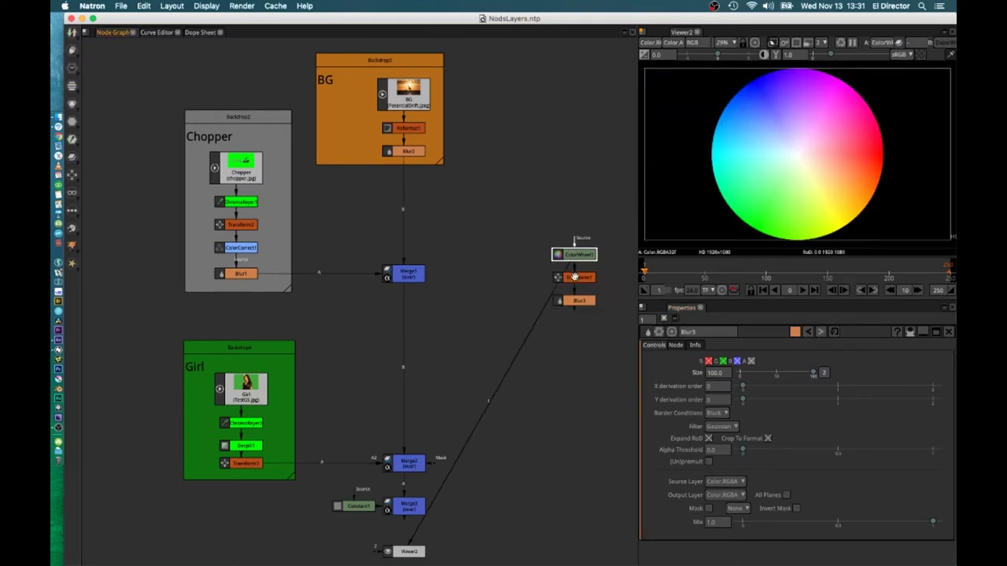
{"action": "left_click", "coordinate": [574, 278]}
{"action": "key", "text": "1"}
{"action": "left_click", "coordinate": [577, 300]}
{"action": "key", "text": "1"}
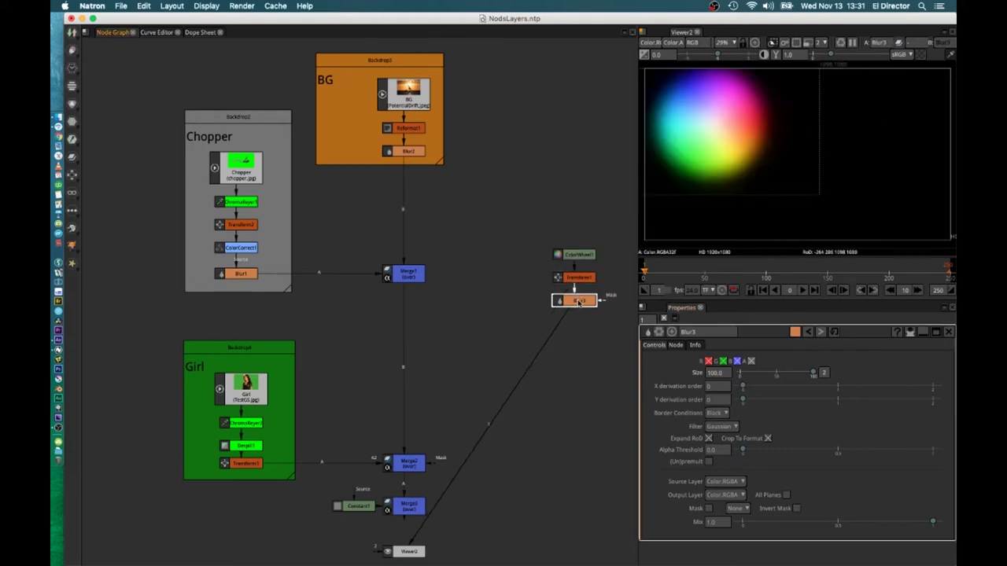
{"action": "left_click", "coordinate": [461, 330]}
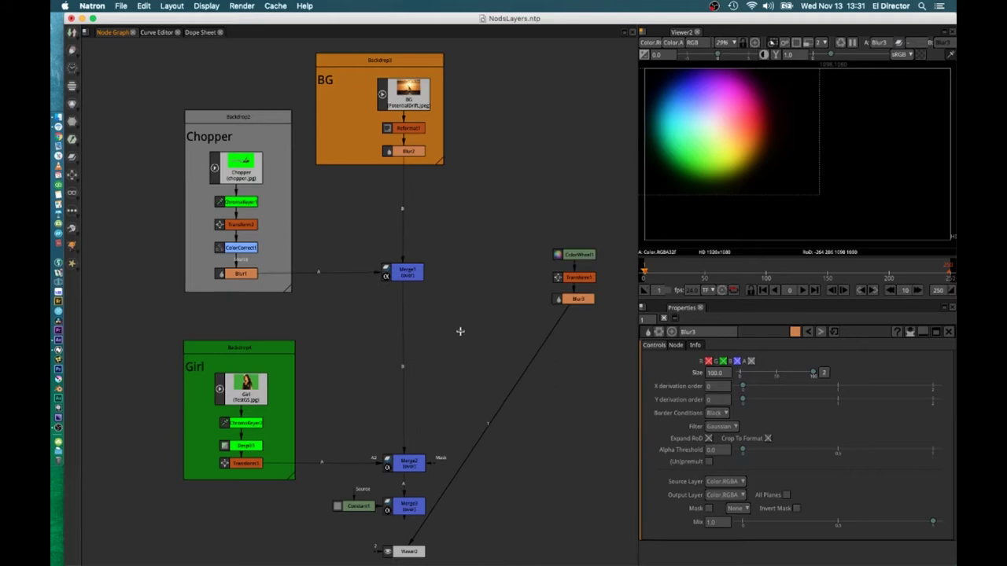
{"action": "mouse_move", "coordinate": [411, 275]}
{"action": "left_mouse_down"}
{"action": "mouse_move", "coordinate": [407, 248]}
{"action": "mouse_move", "coordinate": [407, 288]}
{"action": "mouse_move", "coordinate": [406, 274]}
{"action": "left_mouse_up"}
{"action": "left_click", "coordinate": [498, 301]}
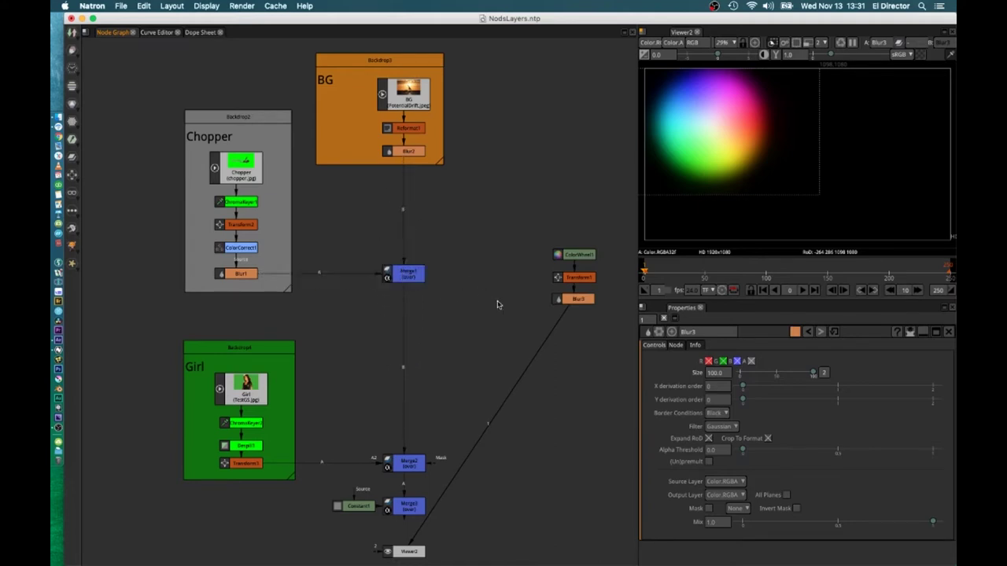
{"action": "left_click_drag", "start_coordinate": [511, 234], "coordinate": [622, 338]}
{"action": "key", "text": "Delete"}
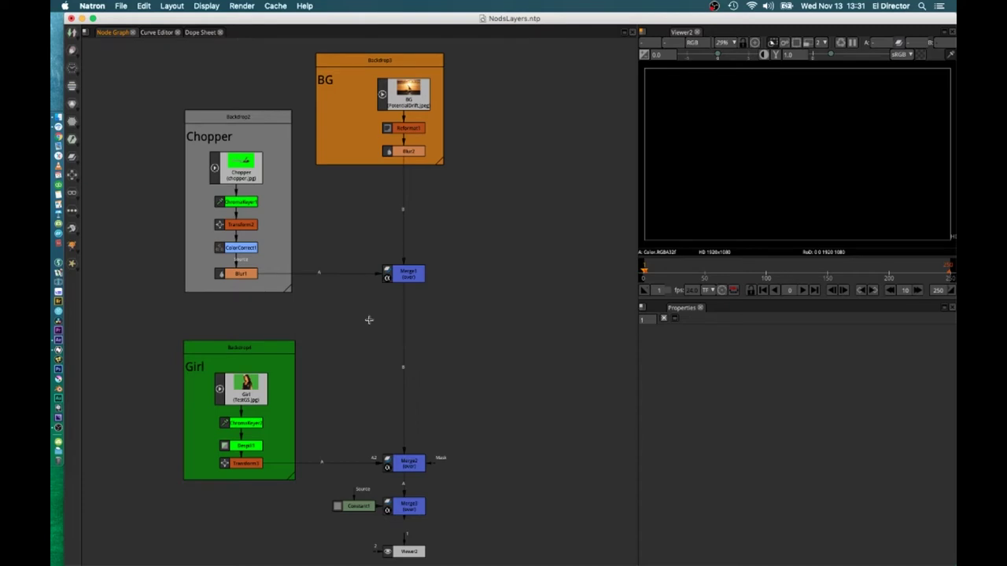
Back in After Effects, inspect the effects on the Chopper, Background and Girl layers.
{"action": "left_click", "coordinate": [66, 340]}
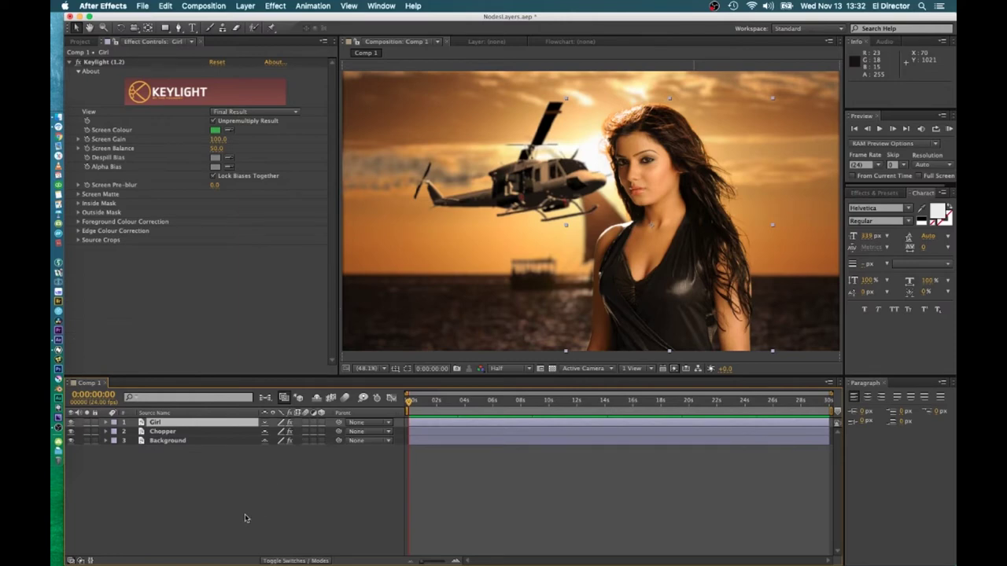
{"action": "left_click", "coordinate": [168, 434]}
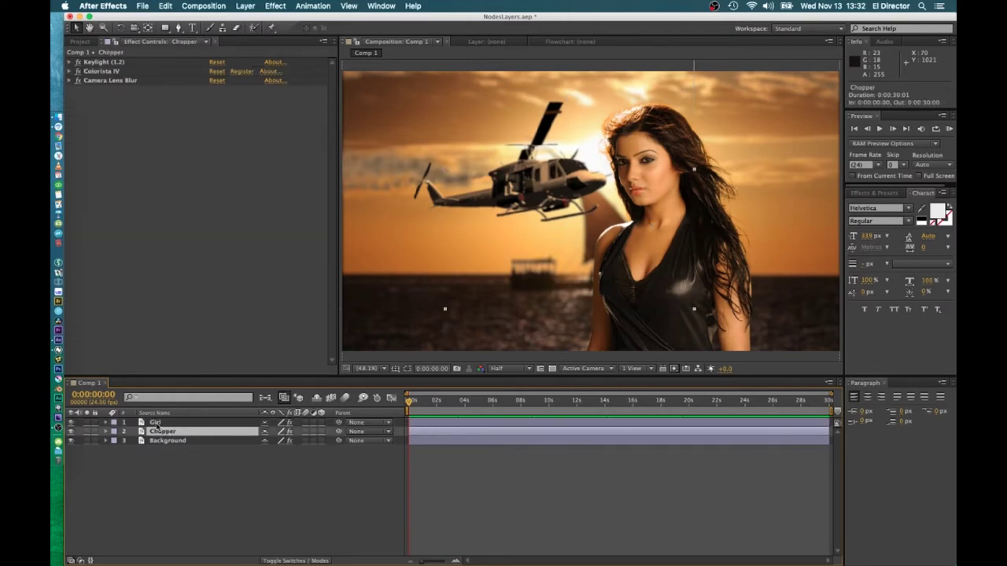
{"action": "left_click", "coordinate": [155, 438]}
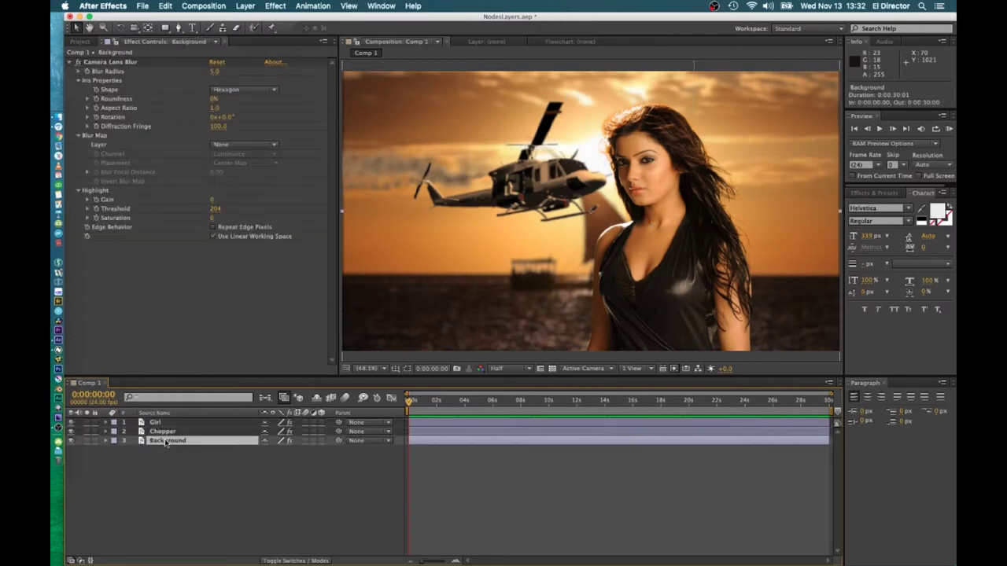
{"action": "left_click", "coordinate": [169, 432]}
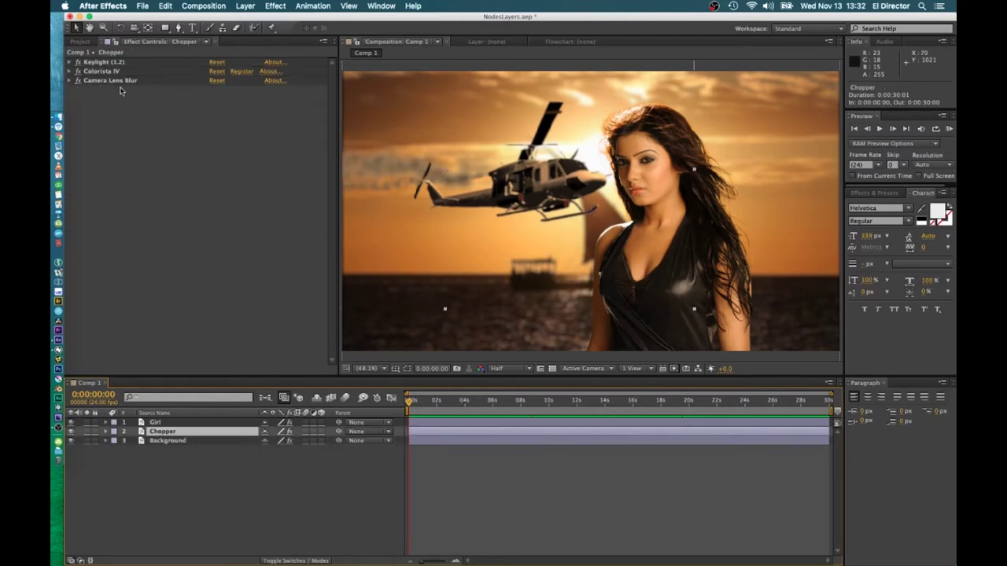
{"action": "left_click", "coordinate": [156, 423]}
Reveal the Girl layer's Position, Scale and Opacity, then collapse them and deselect all layers.
{"action": "key", "text": "p"}
{"action": "key", "text": "shift+s"}
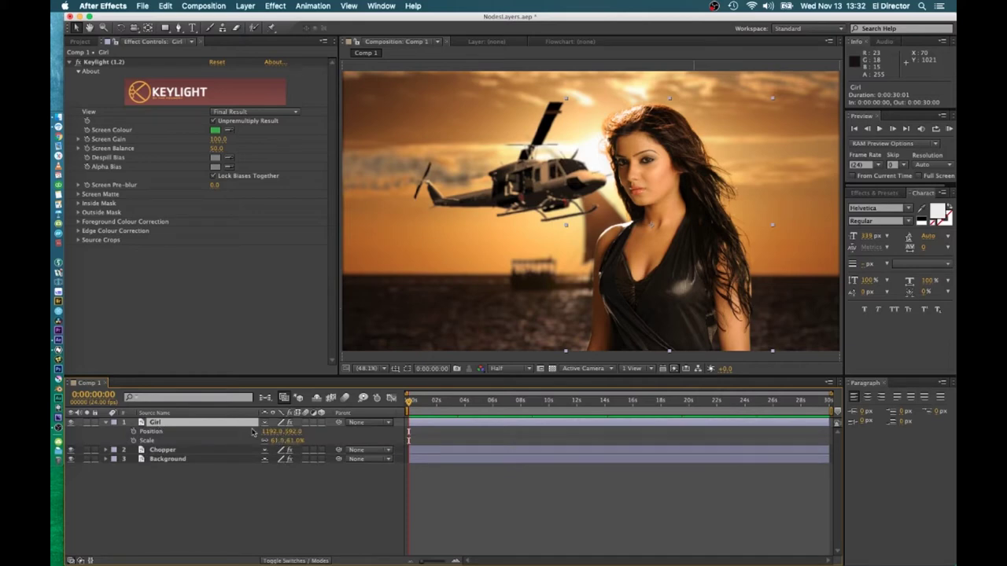
{"action": "key", "text": "t"}
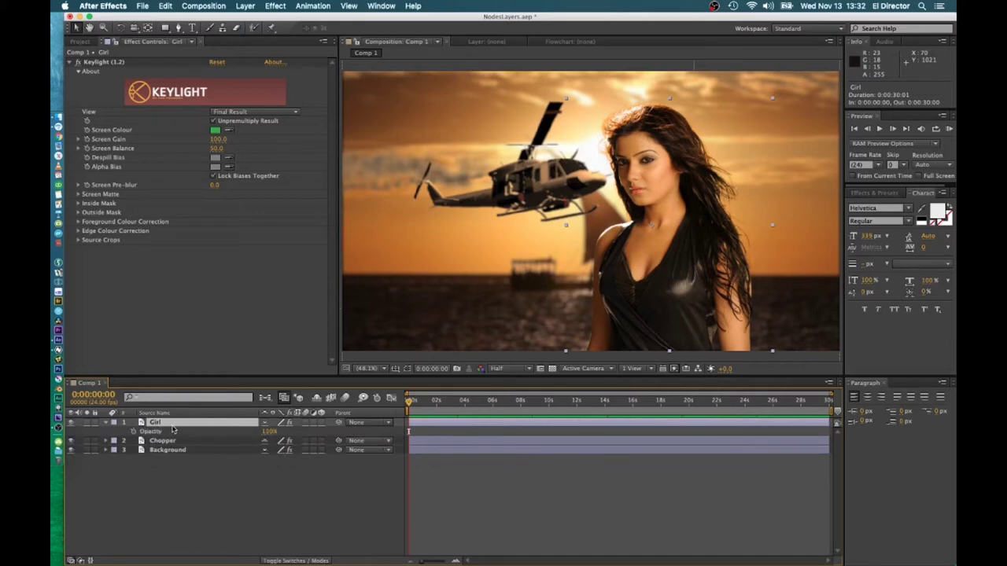
{"action": "key", "text": "t"}
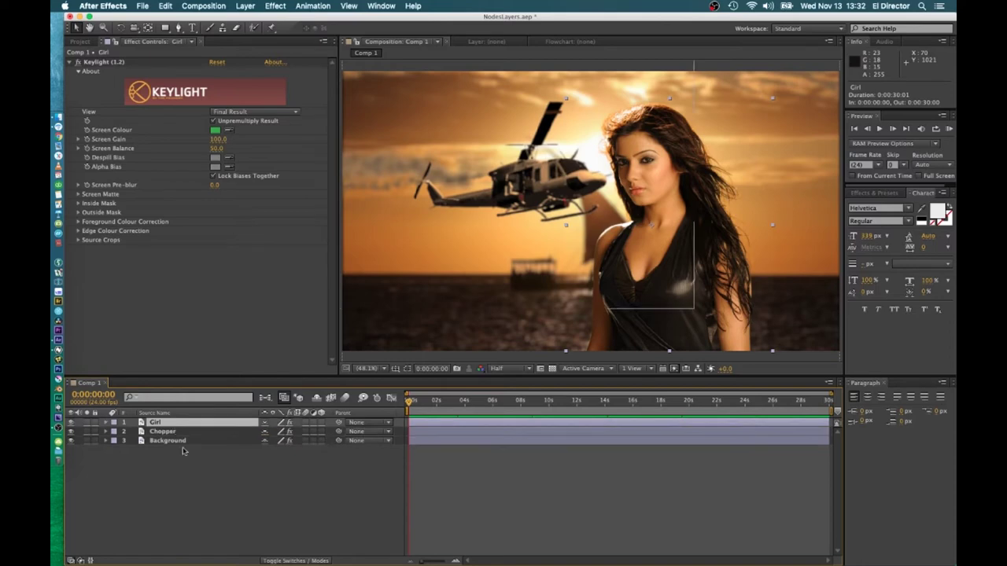
{"action": "left_click", "coordinate": [220, 501]}
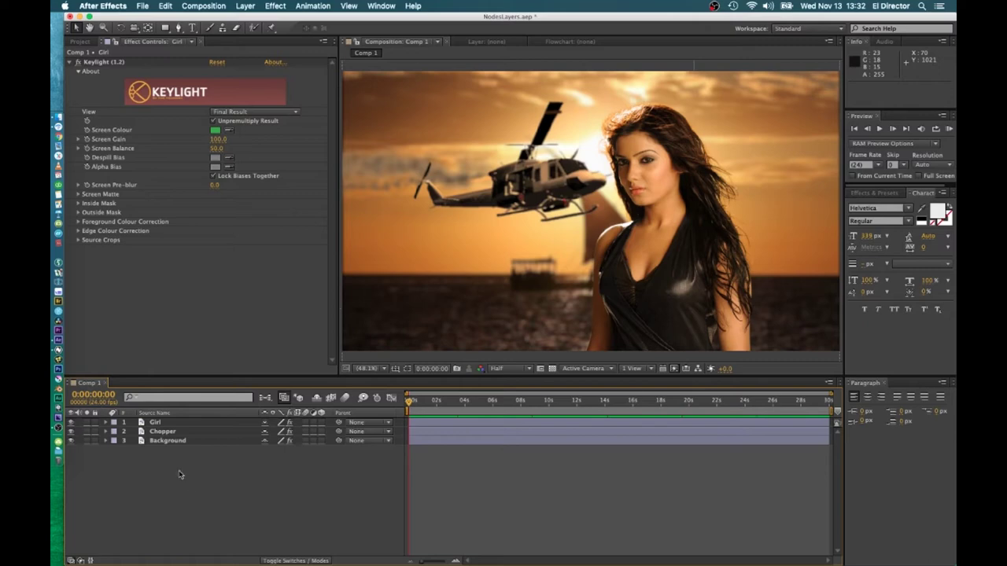
Select the Girl, Chopper and Background layers and precompose them into Pre-comp 1.
{"action": "left_click", "coordinate": [156, 423]}
{"action": "left_click", "coordinate": [156, 422]}
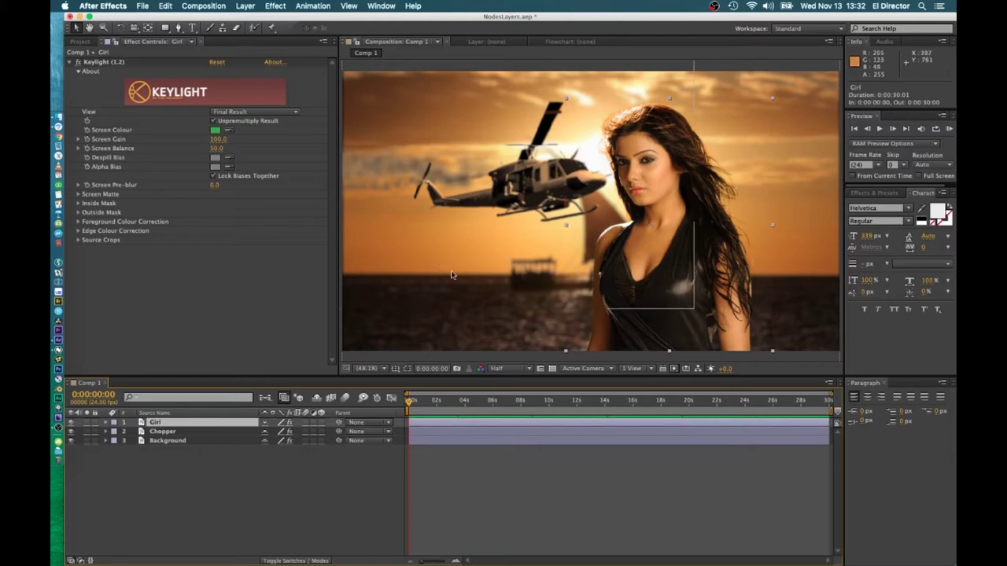
{"action": "left_click", "coordinate": [164, 441], "text": "shift"}
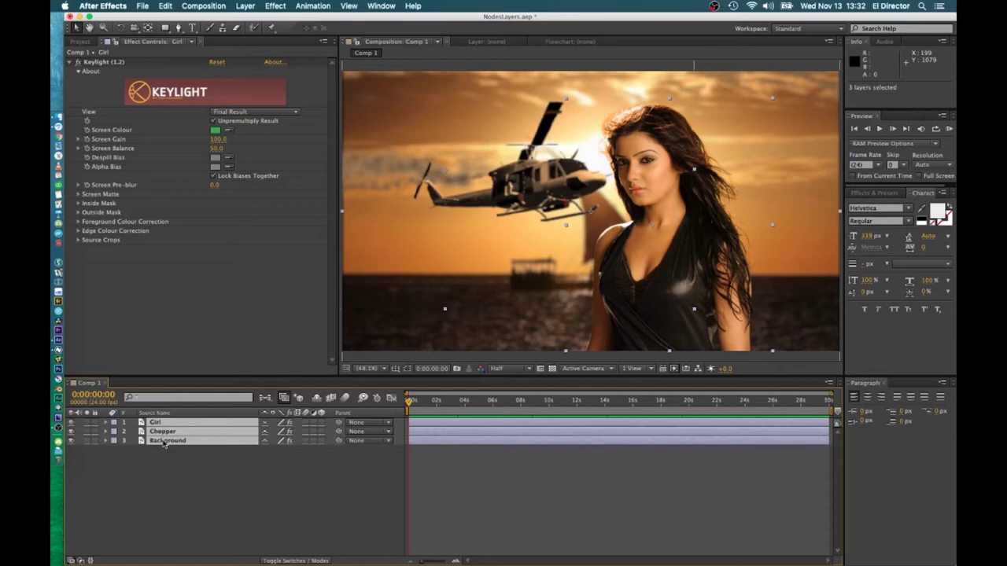
{"action": "key", "text": "super+shift+c"}
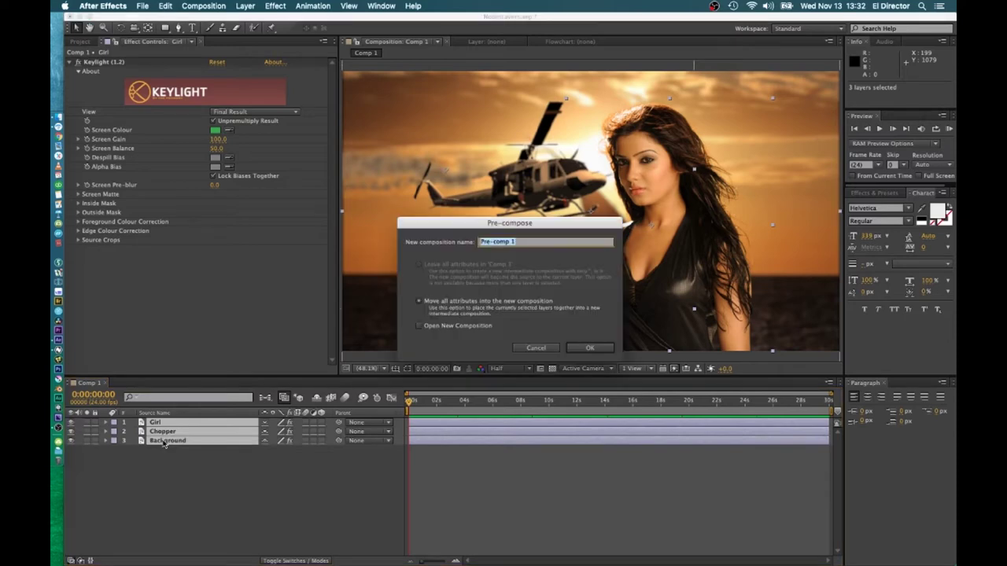
{"action": "key", "text": "Return"}
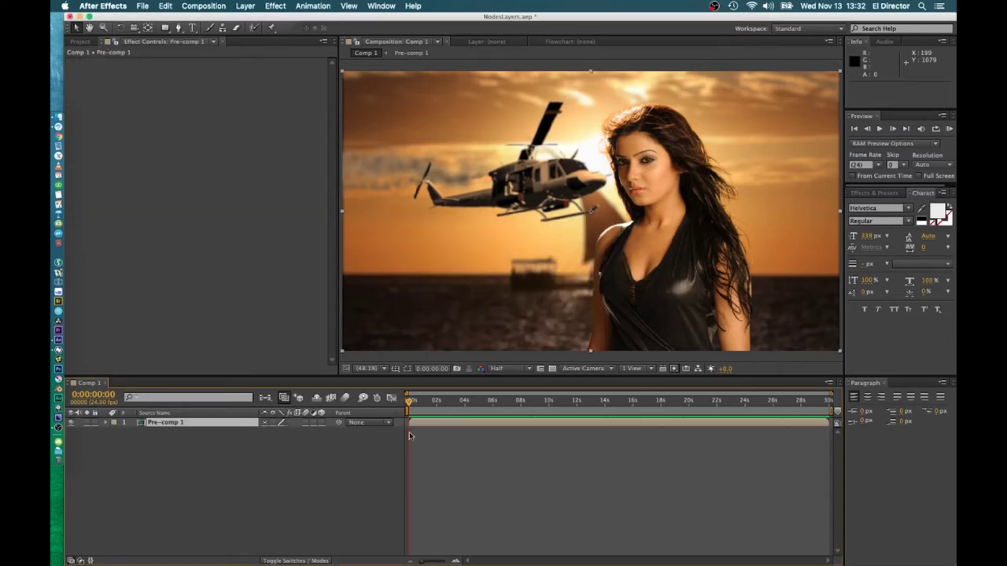
{"action": "left_click", "coordinate": [178, 27]}
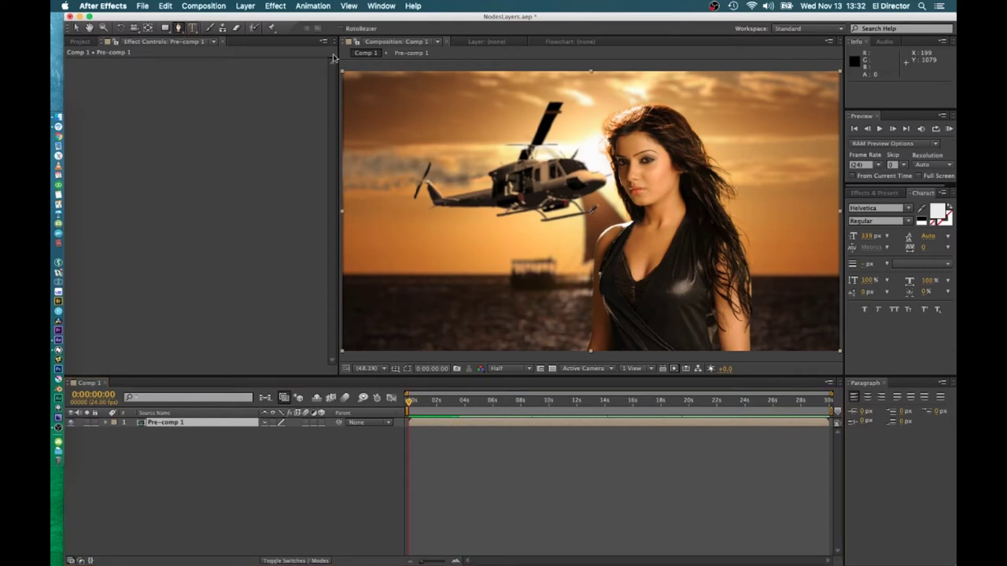
Draw a closed seven-point mask around the woman and helicopter on Pre-comp 1.
{"action": "left_click", "coordinate": [575, 83]}
{"action": "left_click", "coordinate": [739, 95]}
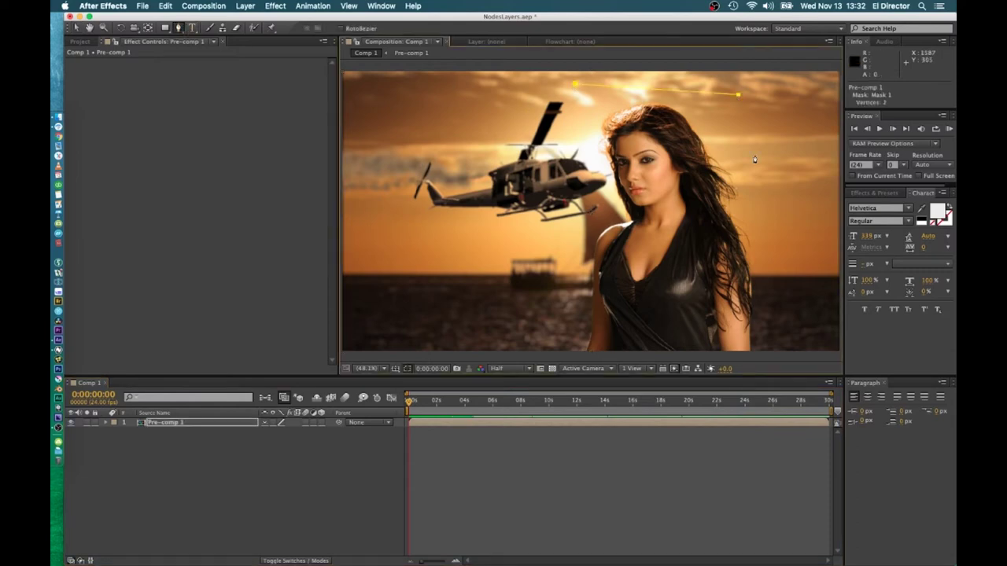
{"action": "left_click", "coordinate": [767, 175]}
{"action": "left_click", "coordinate": [622, 324]}
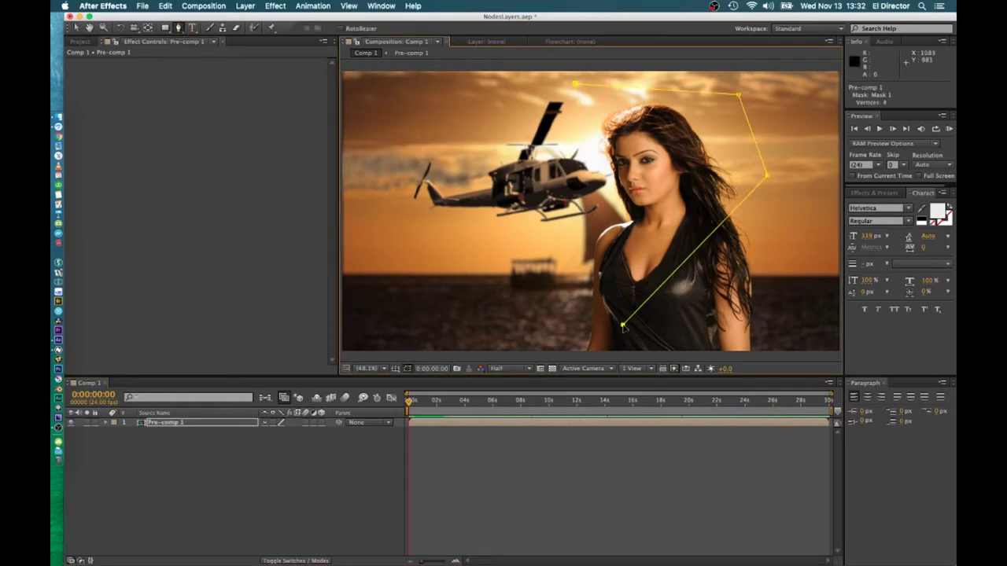
{"action": "left_click", "coordinate": [496, 260]}
{"action": "left_click", "coordinate": [443, 191]}
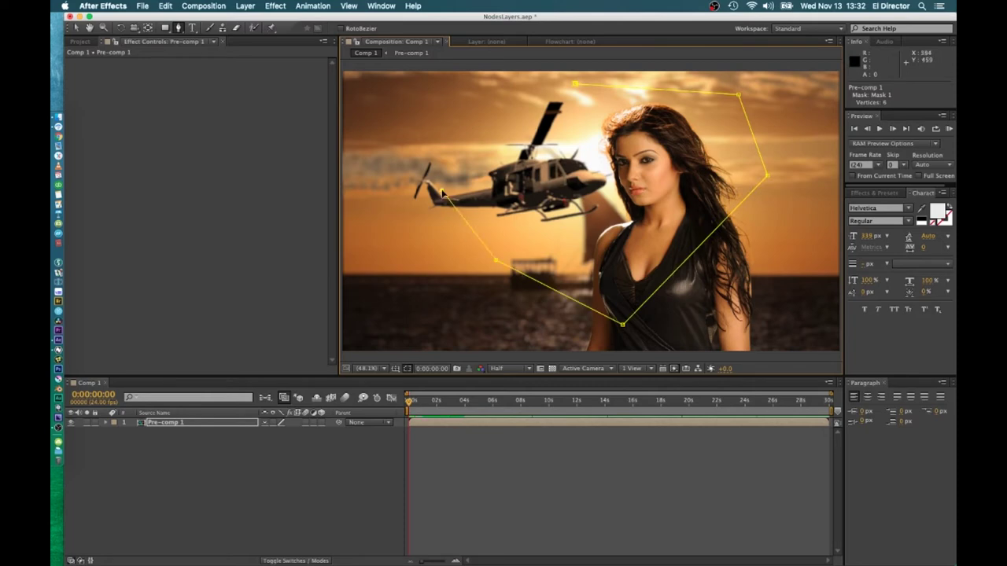
{"action": "left_click", "coordinate": [474, 114]}
{"action": "left_click", "coordinate": [575, 85]}
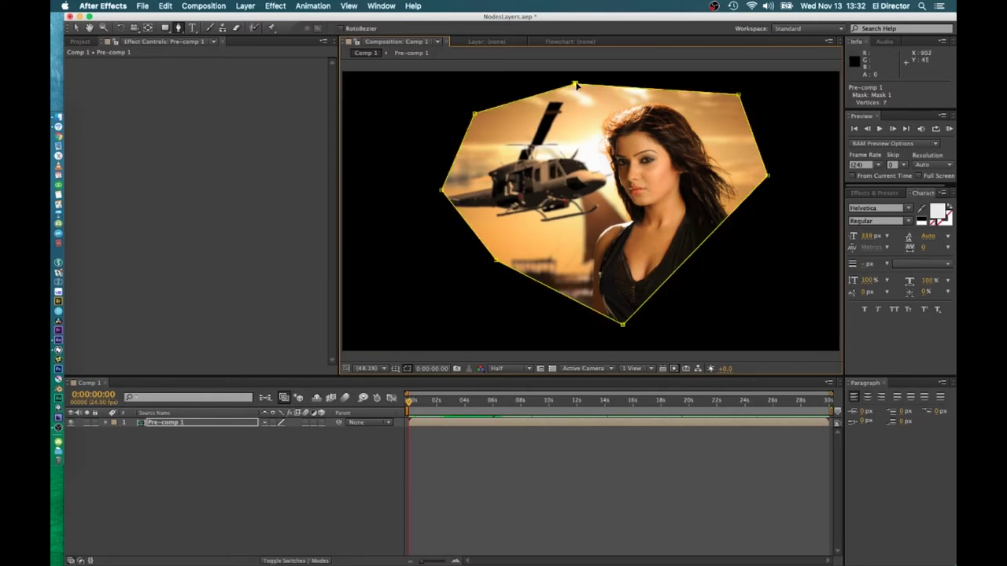
Toggle the transparency grid on and back off, then select the Pre-comp 1 layer.
{"action": "left_click", "coordinate": [551, 369]}
{"action": "left_click", "coordinate": [551, 369]}
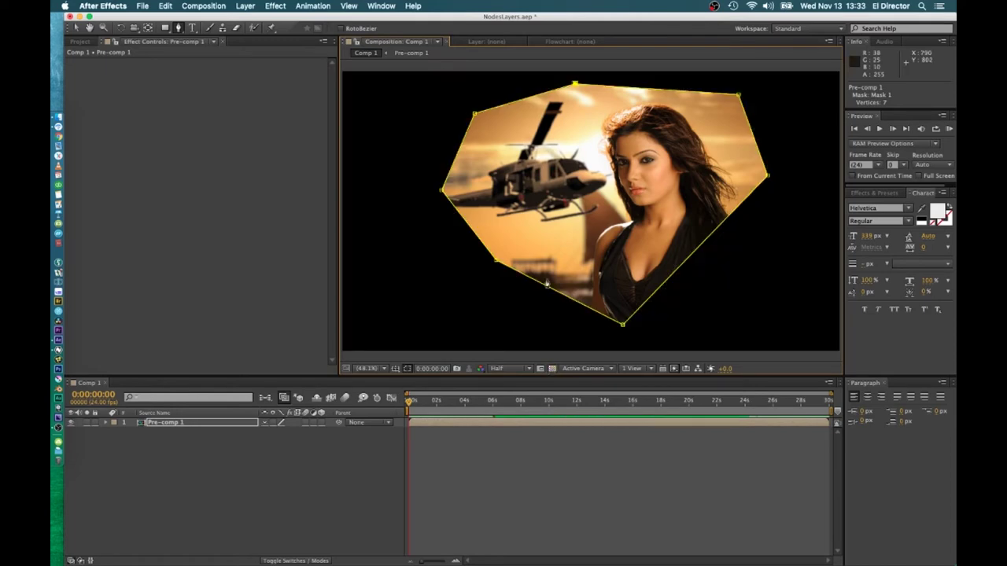
{"action": "left_click", "coordinate": [271, 322]}
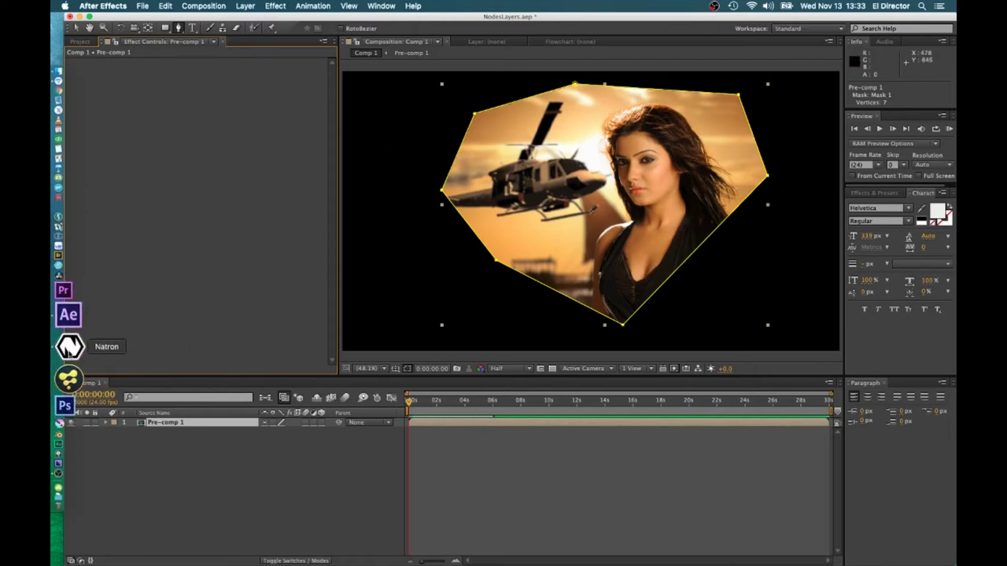
In Natron, add a Roto node and draw a closed six-point shape around the woman and helicopter.
{"action": "left_click", "coordinate": [69, 349]}
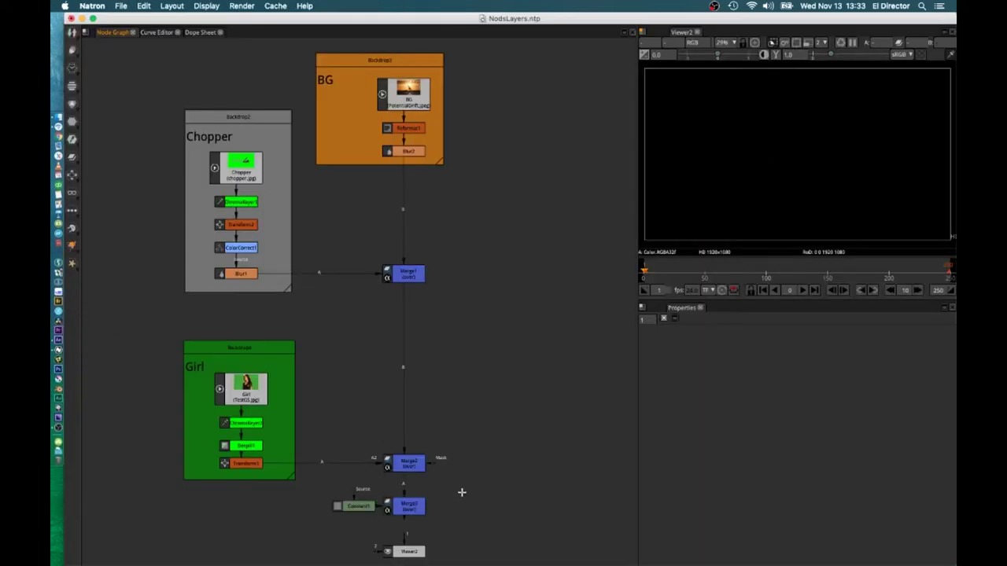
{"action": "key", "text": "o"}
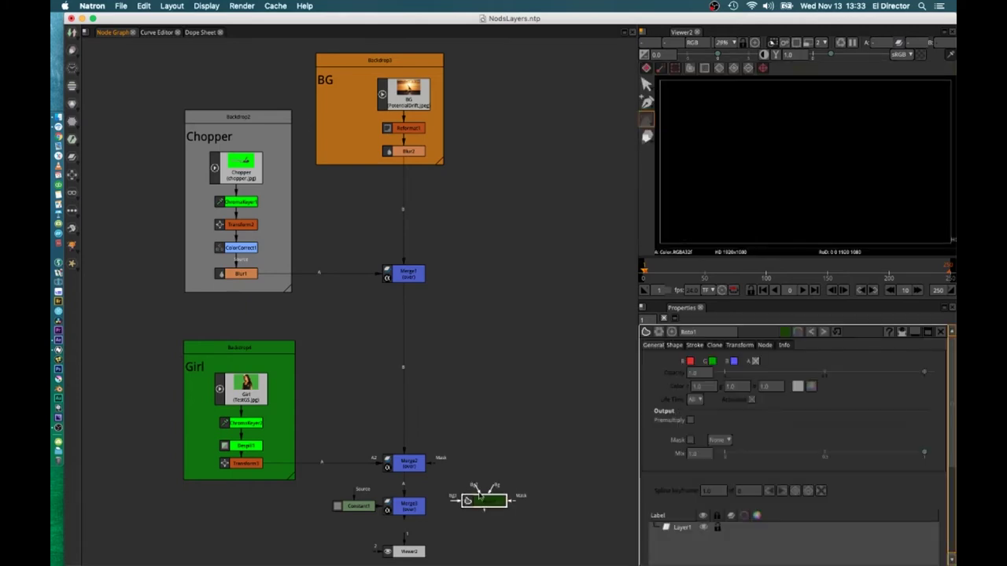
{"action": "left_click", "coordinate": [405, 505]}
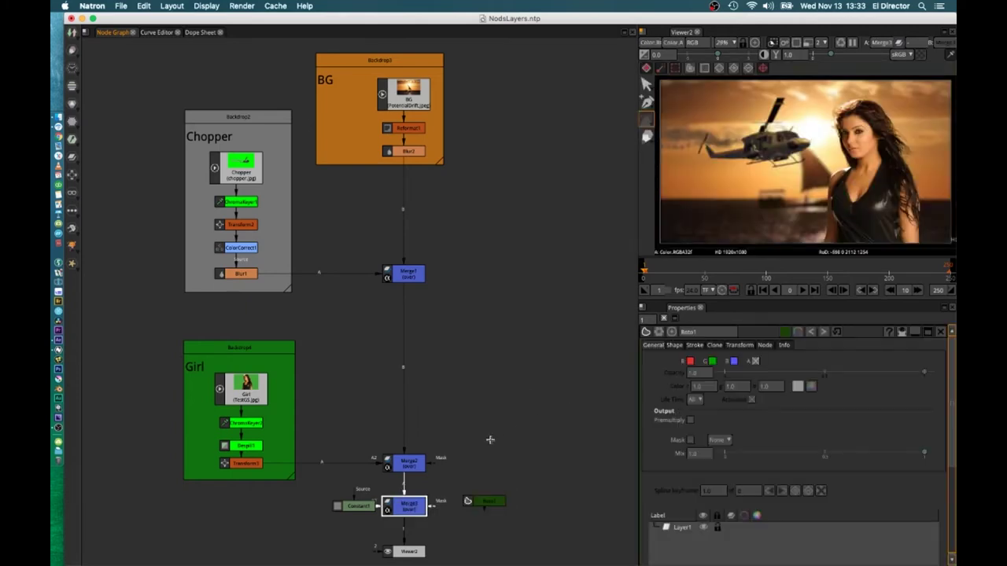
{"action": "left_click", "coordinate": [492, 504]}
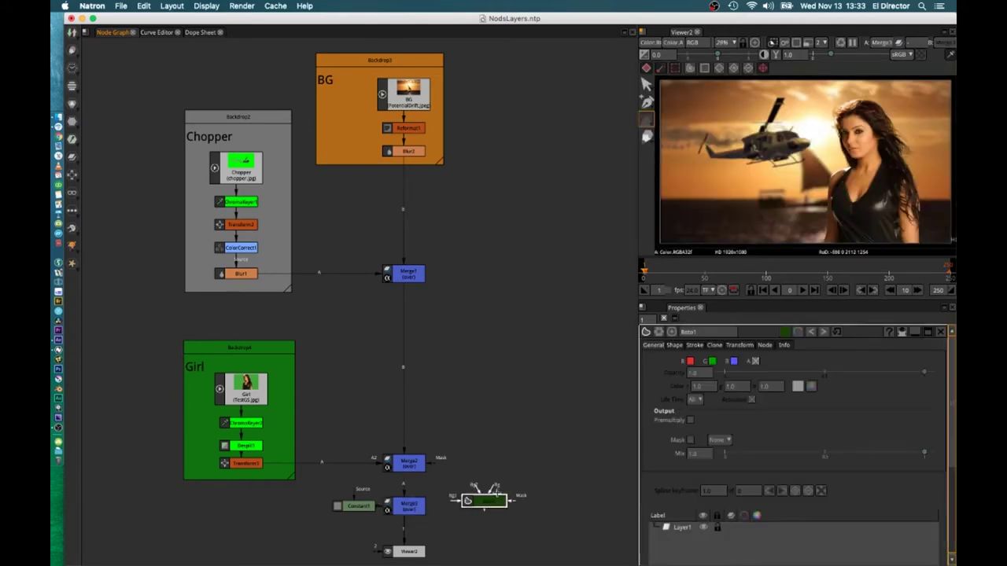
{"action": "left_click", "coordinate": [811, 89]}
{"action": "left_click", "coordinate": [896, 97]}
{"action": "left_click", "coordinate": [917, 146]}
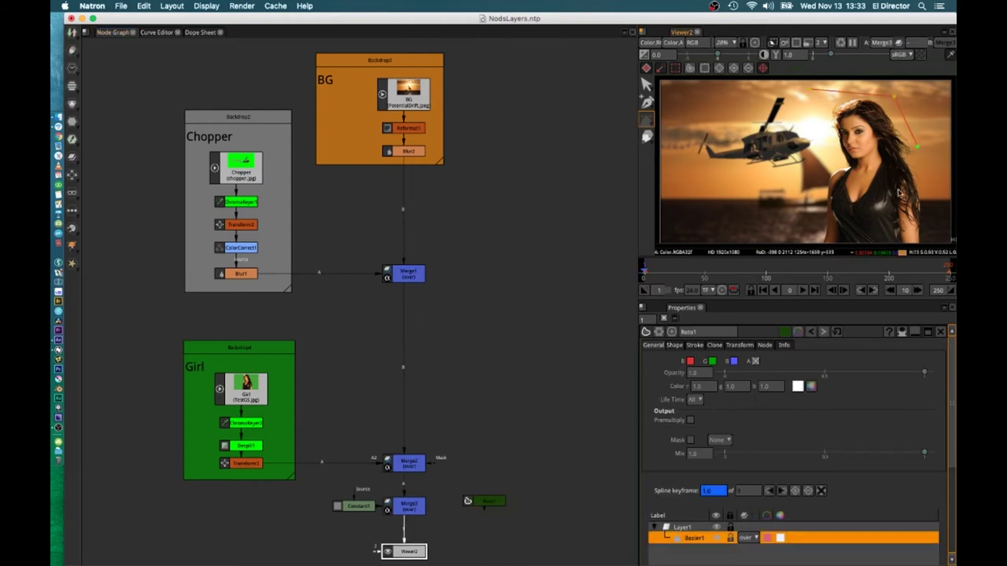
{"action": "left_click", "coordinate": [849, 222]}
{"action": "left_click", "coordinate": [757, 204]}
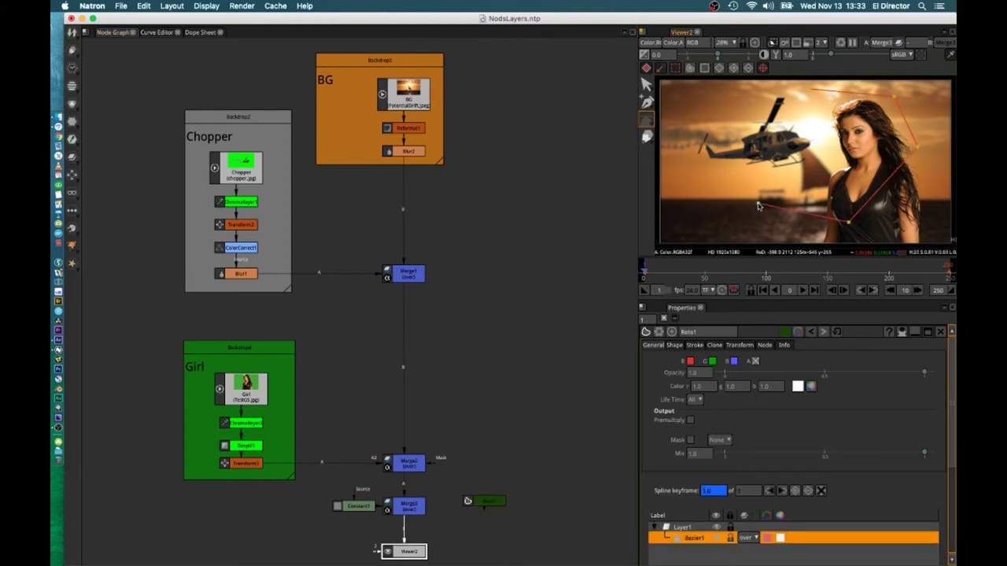
{"action": "left_click", "coordinate": [727, 112]}
{"action": "left_click", "coordinate": [811, 88]}
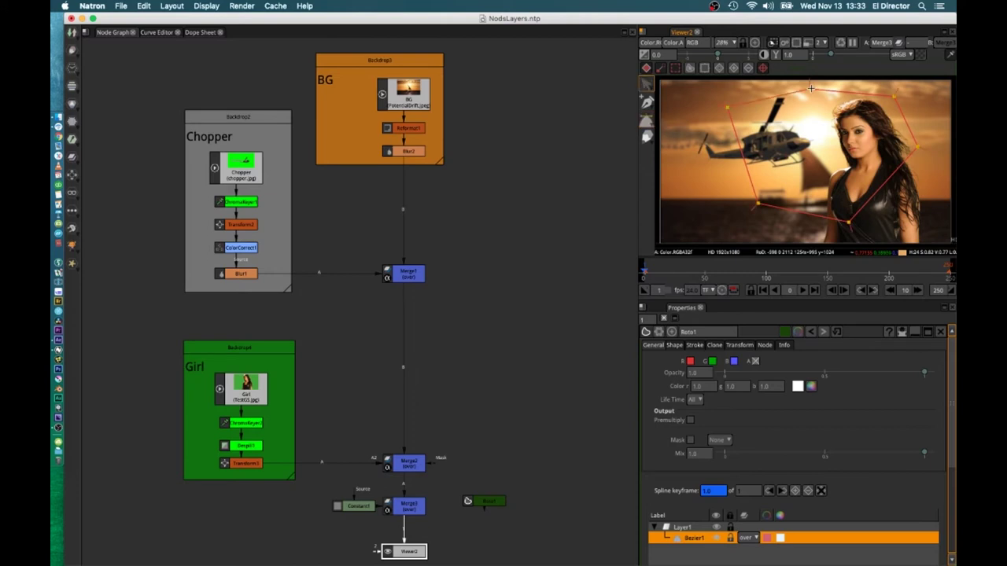
Connect Roto1 as Merge3's mask and show transparent areas as a checkerboard.
{"action": "left_click", "coordinate": [414, 507]}
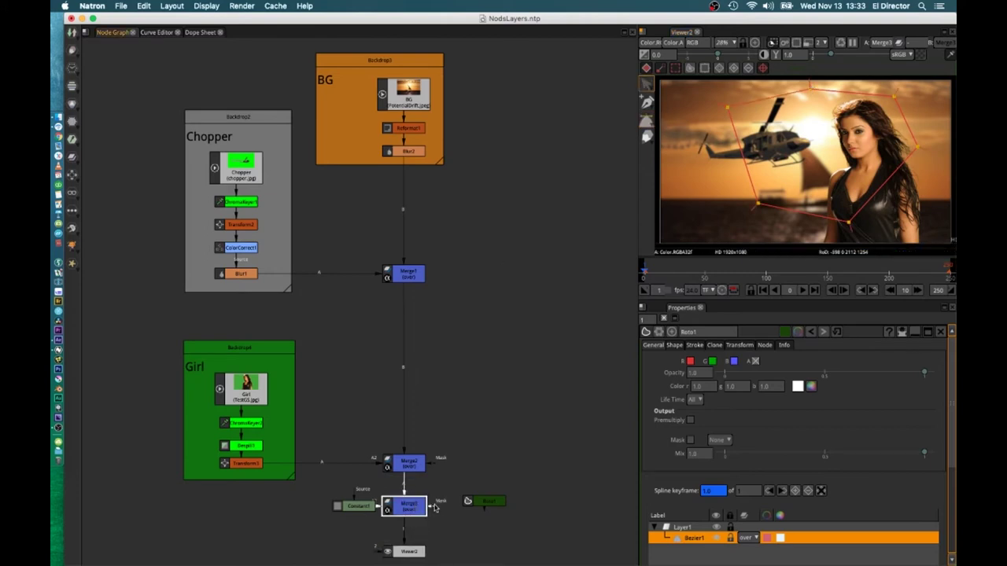
{"action": "left_click_drag", "start_coordinate": [434, 509], "coordinate": [483, 503]}
{"action": "left_click", "coordinate": [479, 505]}
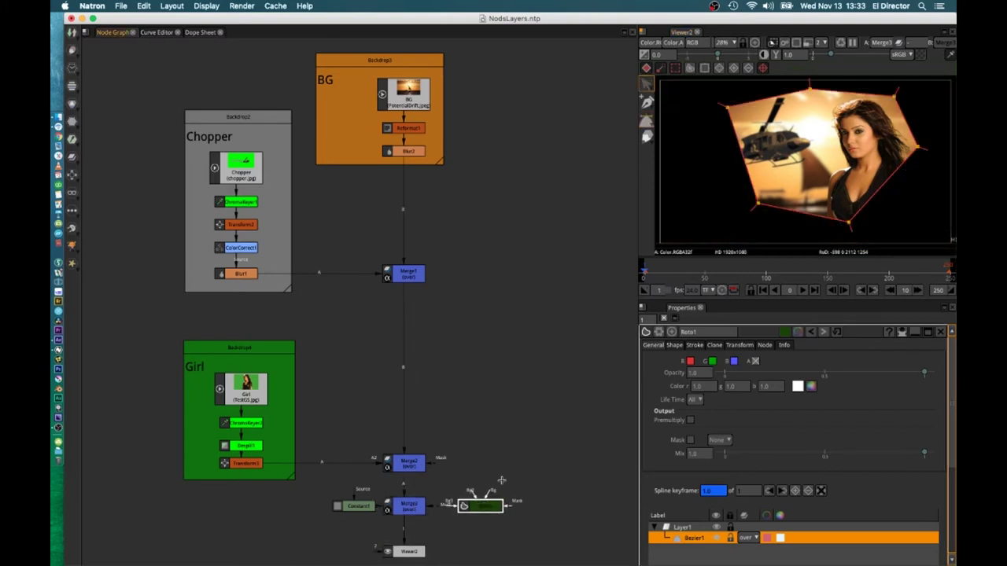
{"action": "left_click", "coordinate": [920, 54]}
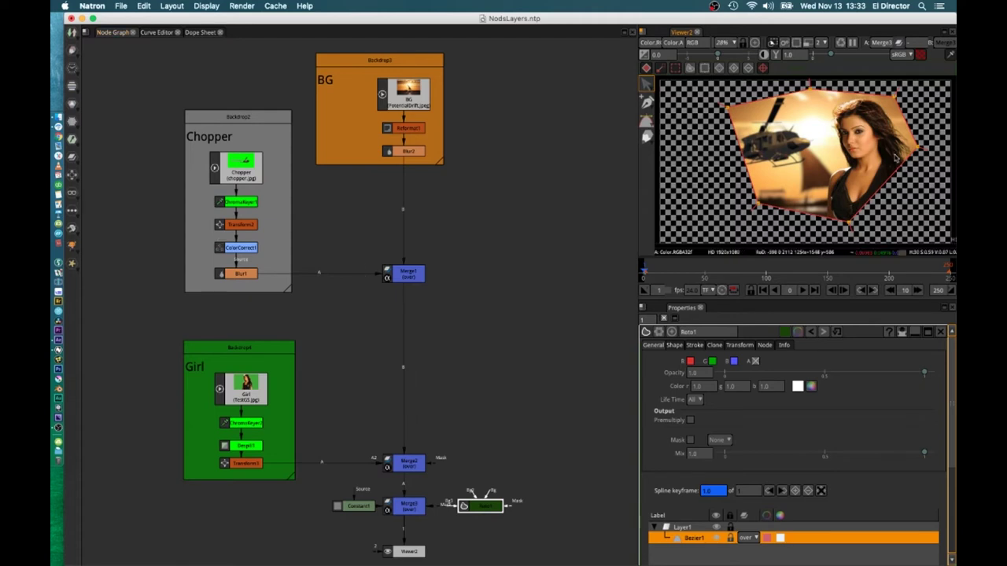
{"action": "left_click", "coordinate": [399, 278]}
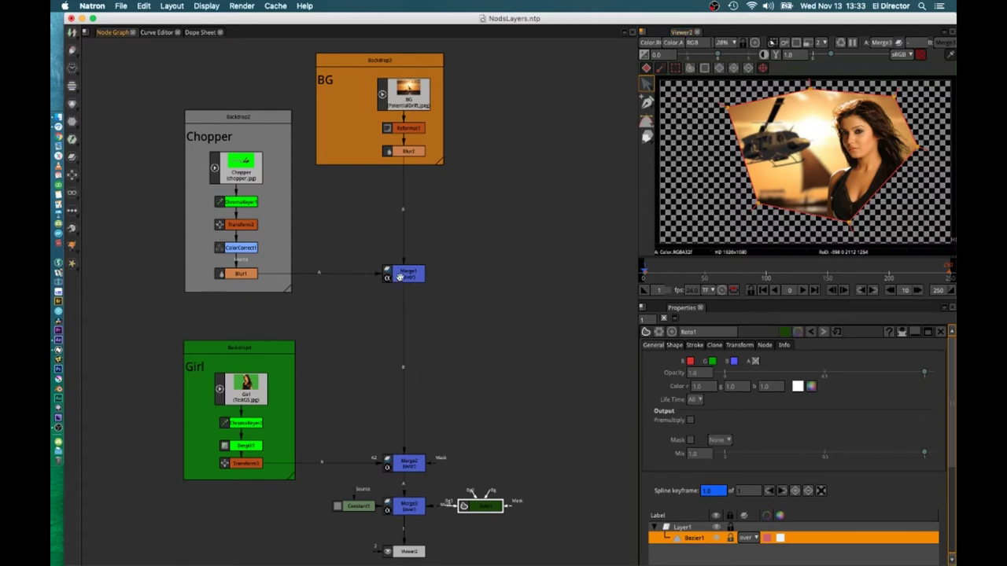
Insert a ColorCorrect node below Merge1 with a blue Gain, then return to After Effects.
{"action": "key", "text": "c"}
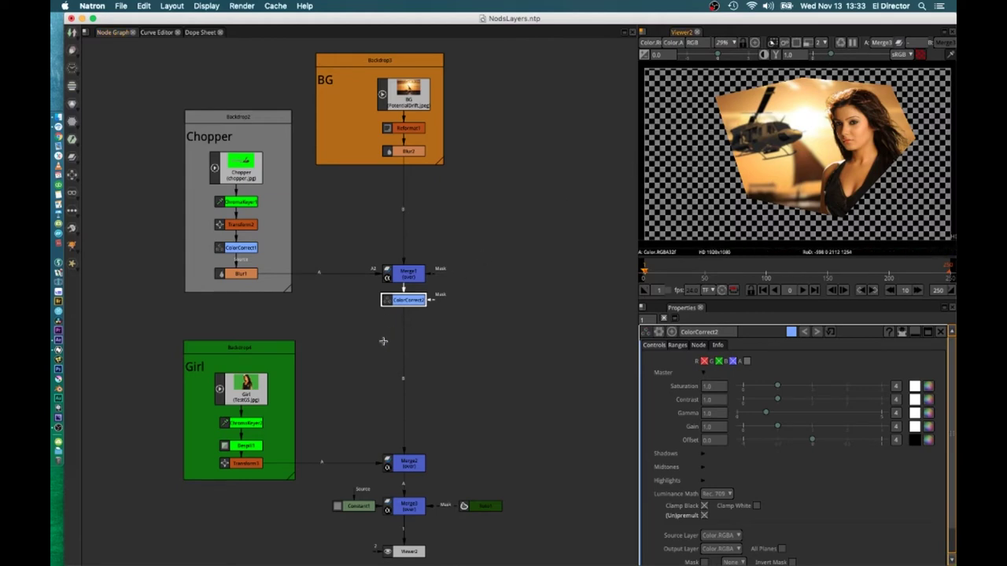
{"action": "left_click", "coordinate": [928, 426]}
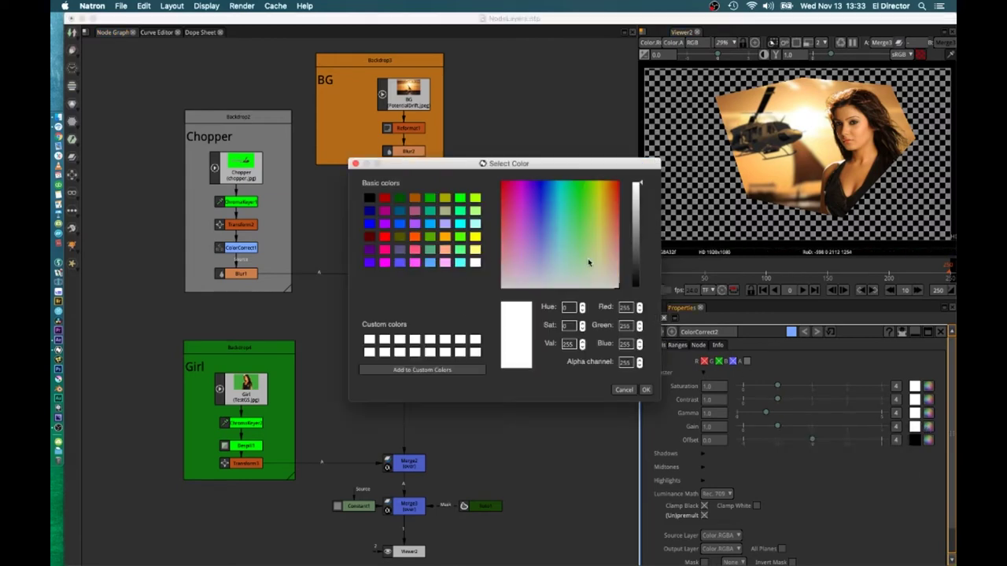
{"action": "left_click", "coordinate": [550, 189]}
{"action": "left_click", "coordinate": [645, 389]}
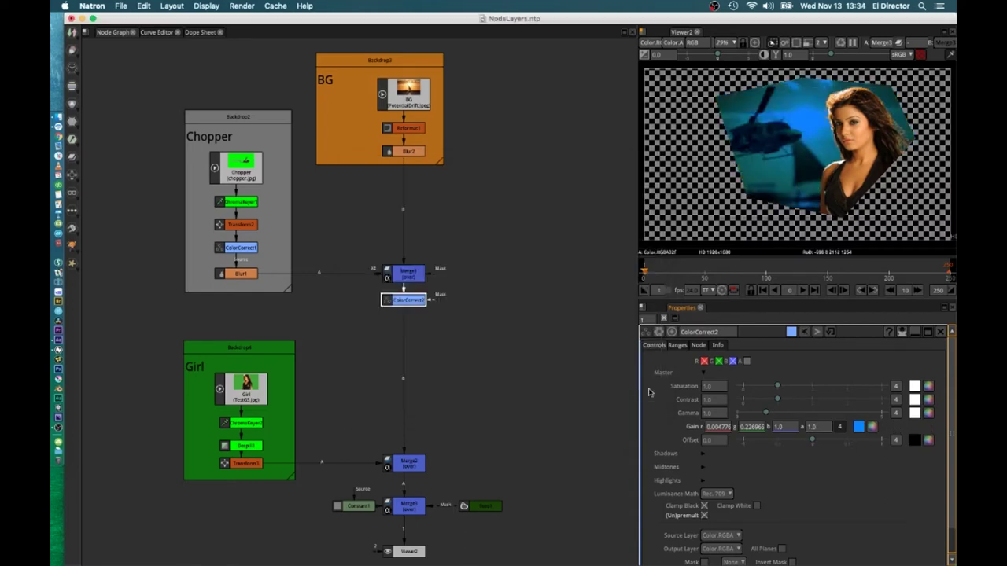
{"action": "left_click", "coordinate": [76, 338]}
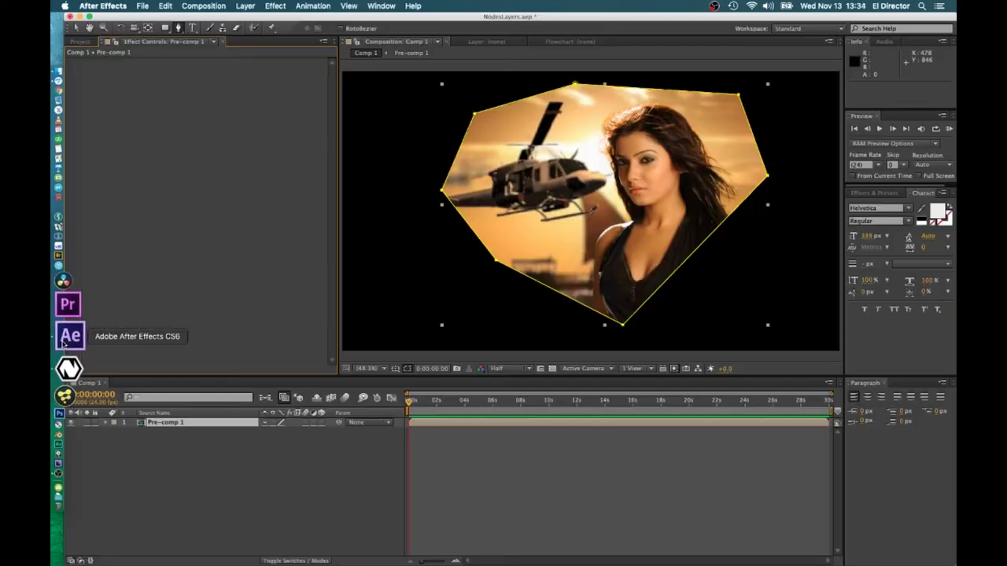
Inside Pre-comp 1, add an adjustment layer and move it below the Girl layer.
{"action": "double_click", "coordinate": [161, 423]}
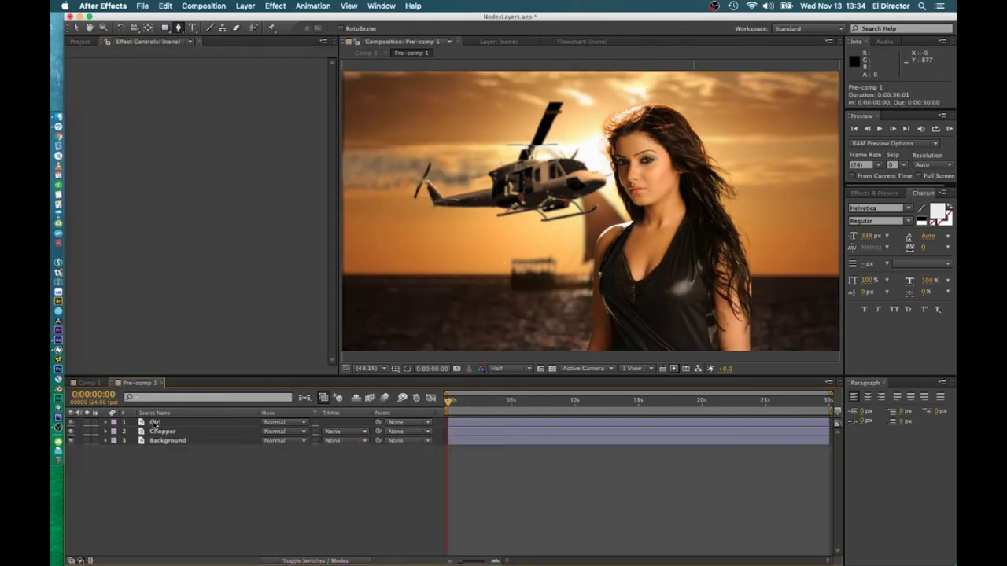
{"action": "left_click", "coordinate": [252, 8]}
{"action": "mouse_move", "coordinate": [267, 21]}
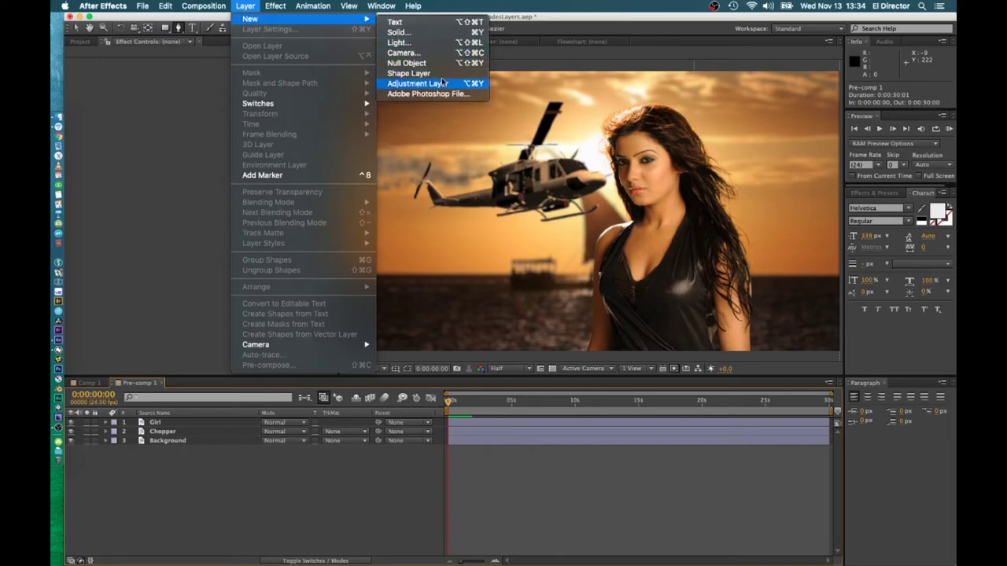
{"action": "left_click", "coordinate": [417, 84]}
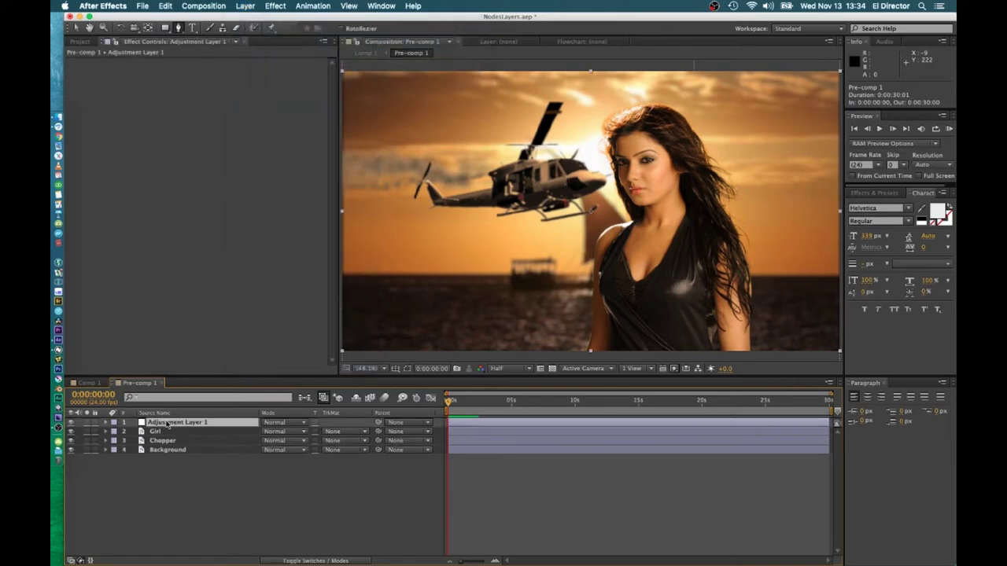
{"action": "left_click_drag", "start_coordinate": [167, 424], "coordinate": [169, 437]}
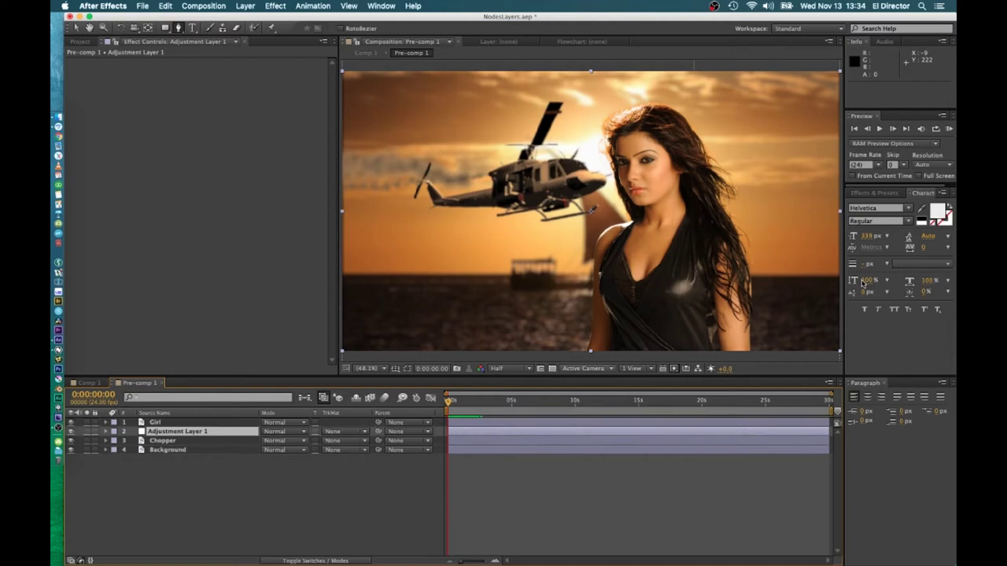
Apply Colorista IV to the adjustment layer, shift highlights toward teal, and view Comp 1.
{"action": "left_click", "coordinate": [872, 193]}
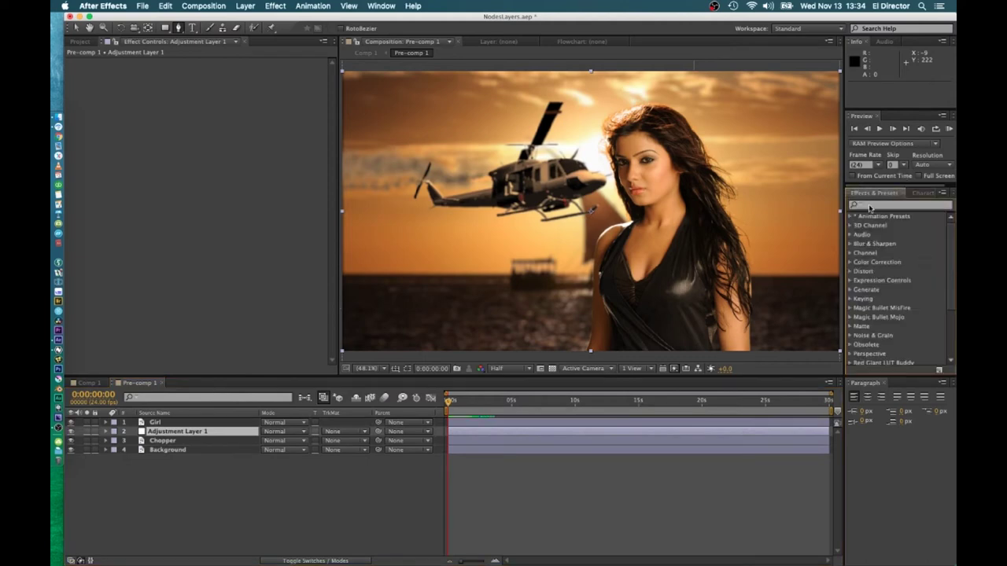
{"action": "left_click", "coordinate": [869, 206]}
{"action": "type", "text": "coloris"}
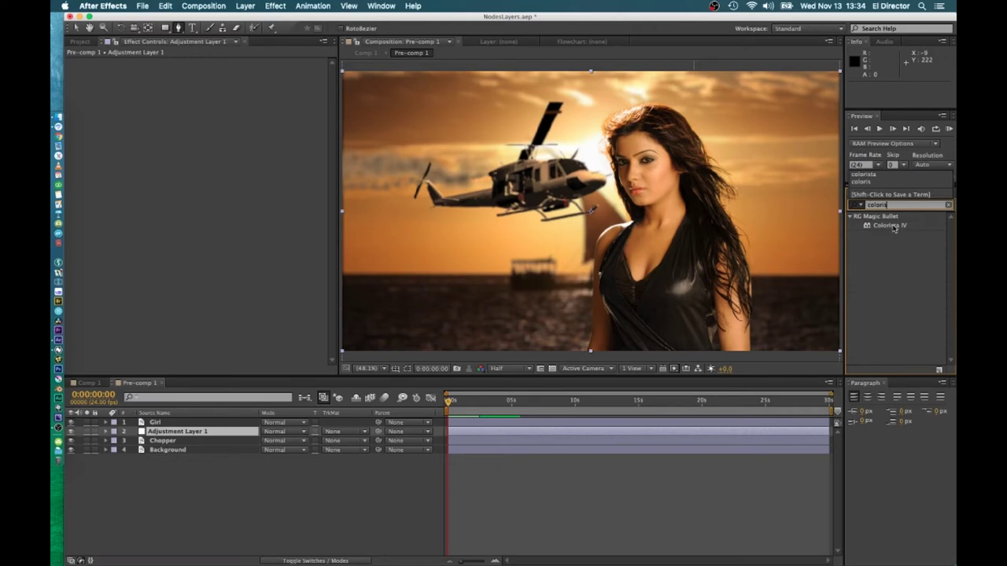
{"action": "left_click_drag", "start_coordinate": [893, 229], "coordinate": [270, 247]}
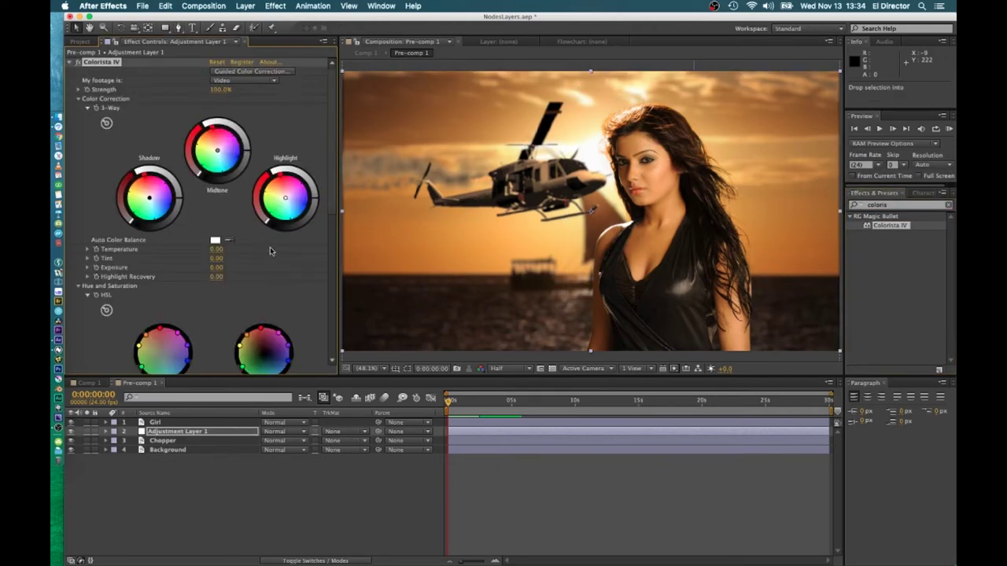
{"action": "left_click_drag", "start_coordinate": [285, 198], "coordinate": [299, 209]}
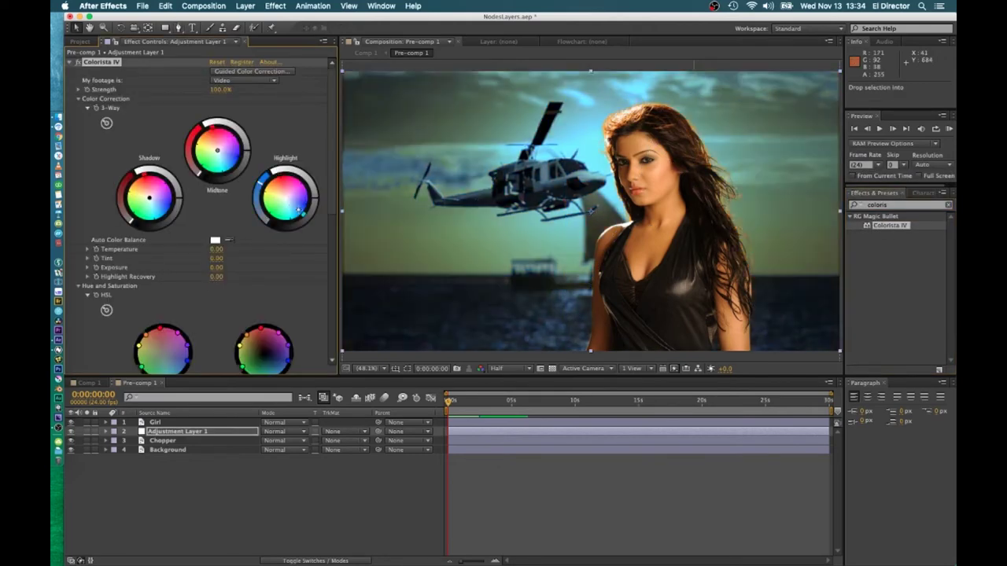
{"action": "left_click", "coordinate": [88, 383]}
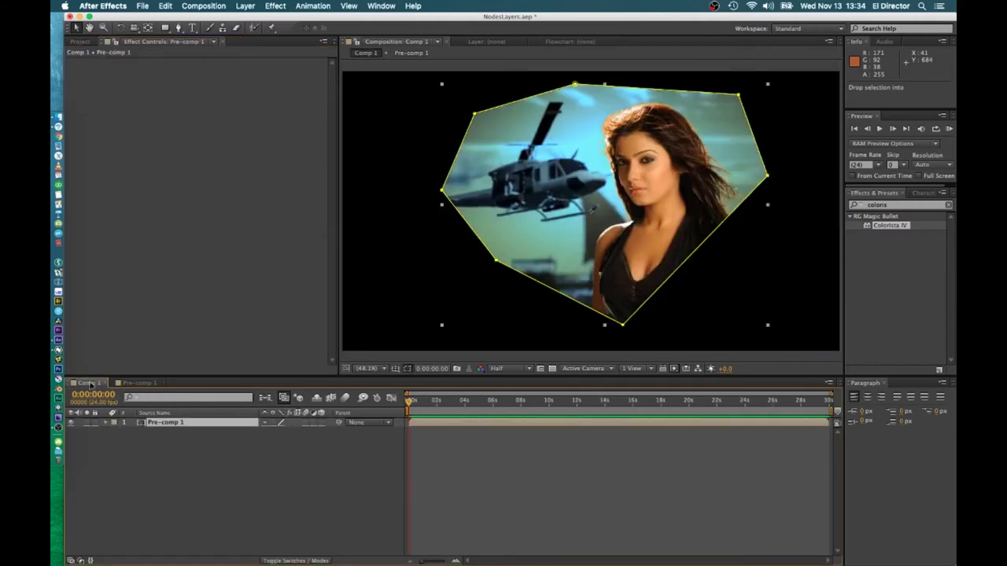
Duplicate the Pre-comp 1 layer, scale the copy to 45% and move it left.
{"action": "left_click", "coordinate": [165, 425]}
{"action": "key", "text": "super+d"}
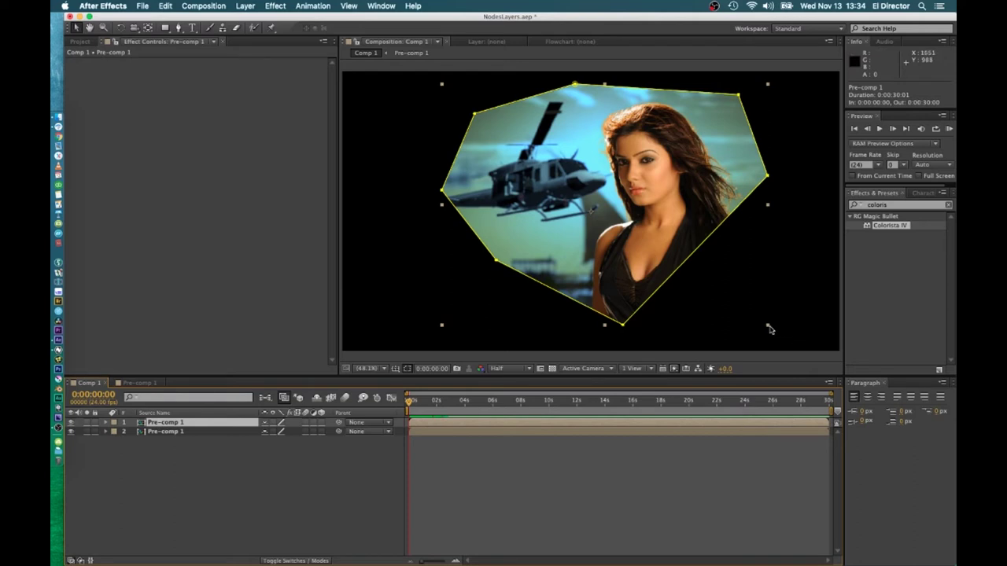
{"action": "left_click_drag", "start_coordinate": [769, 328], "coordinate": [670, 323]}
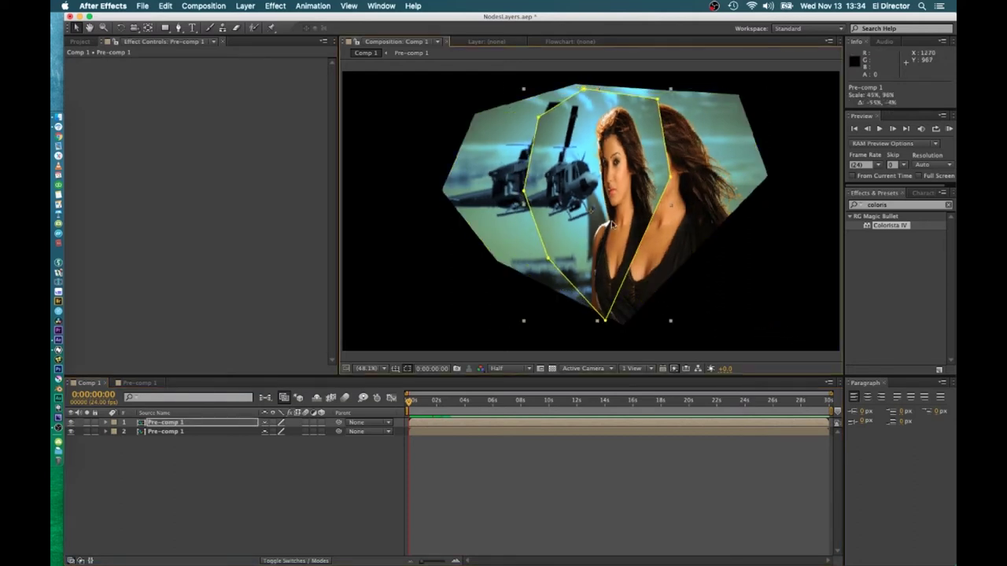
{"action": "left_click_drag", "start_coordinate": [610, 212], "coordinate": [469, 228]}
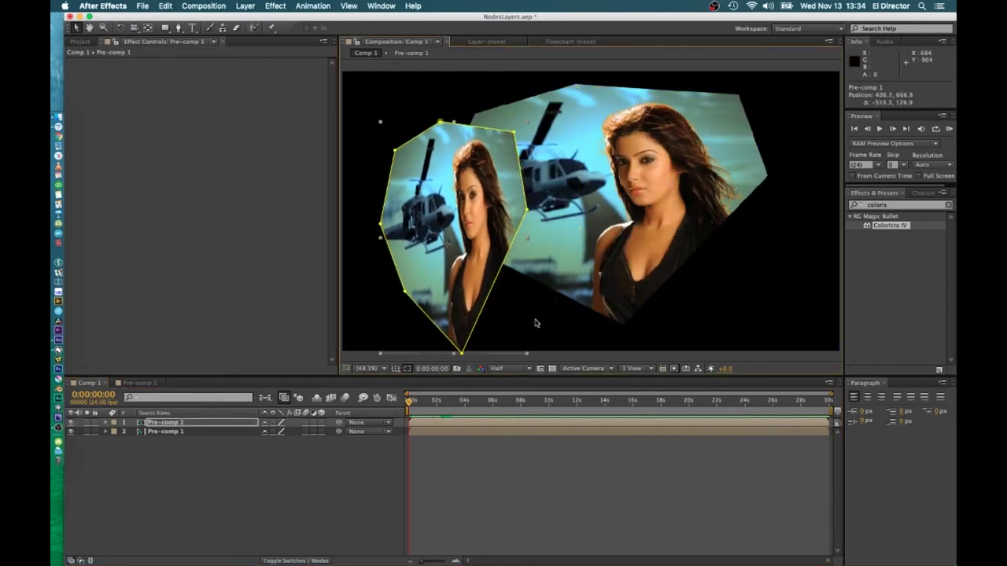
{"action": "left_click", "coordinate": [534, 323]}
{"action": "left_click", "coordinate": [356, 480]}
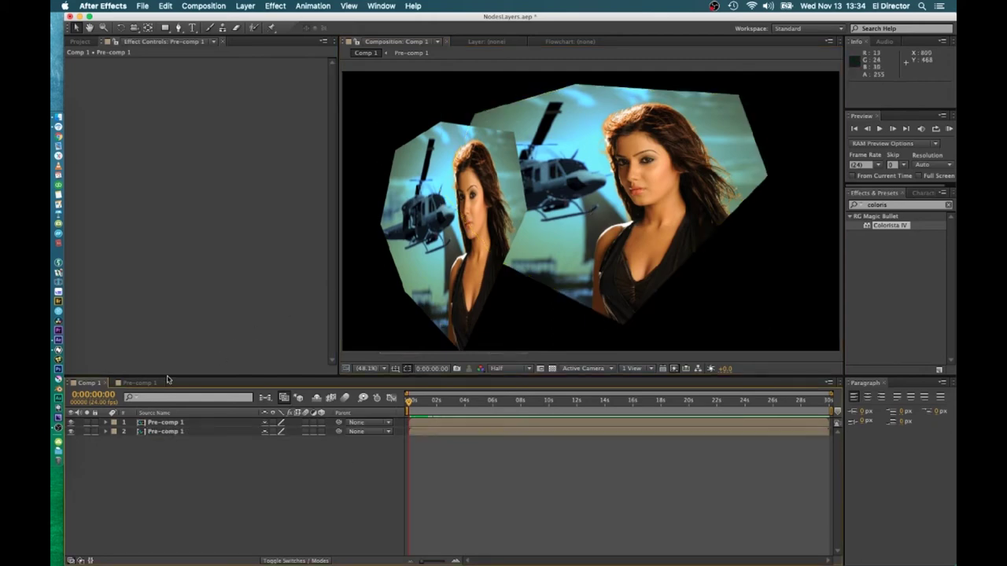
Push Colorista's Highlight wheel in Pre-comp 1 toward magenta-pink and return to Comp 1.
{"action": "left_click", "coordinate": [142, 383]}
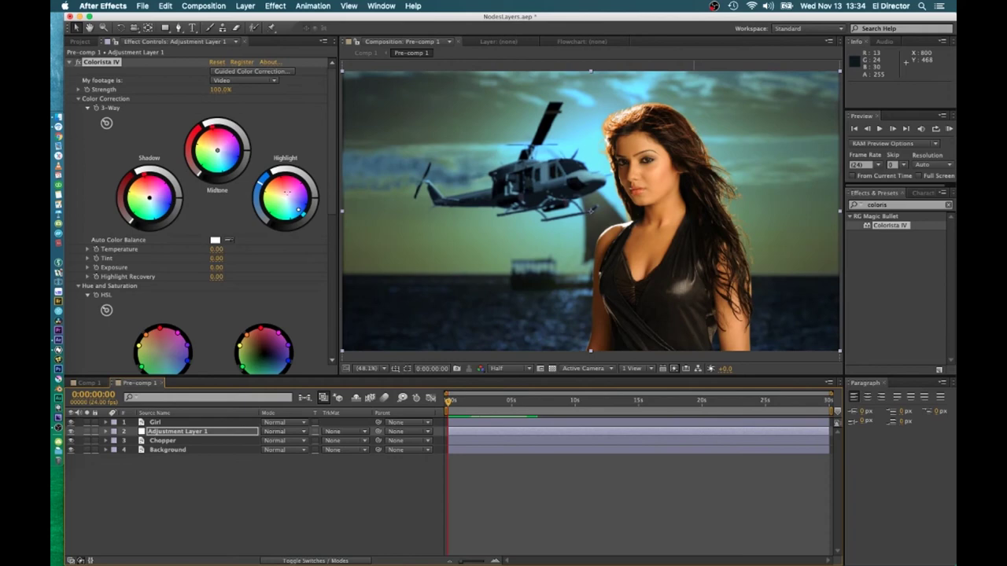
{"action": "left_click_drag", "start_coordinate": [302, 211], "coordinate": [296, 184]}
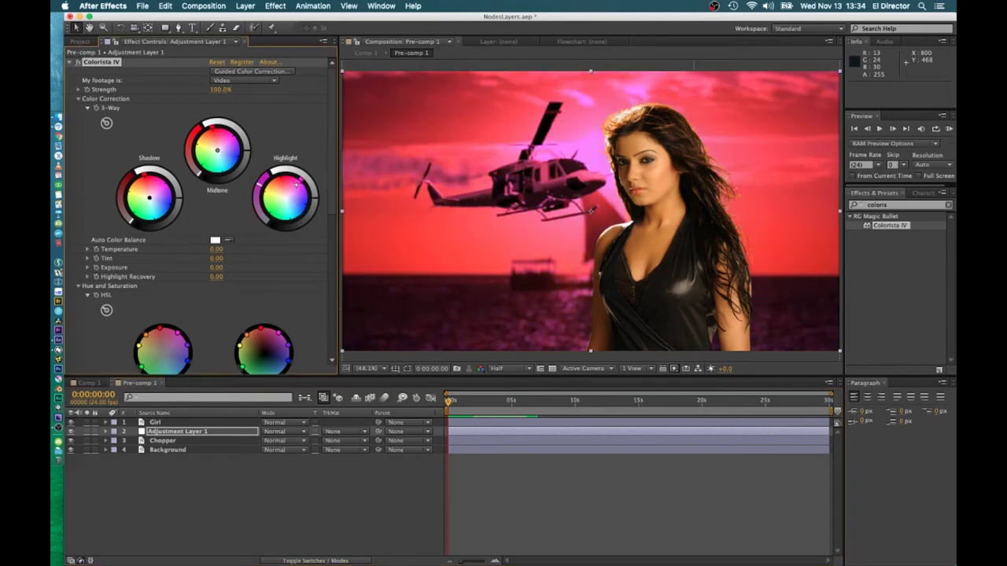
{"action": "left_click", "coordinate": [86, 383]}
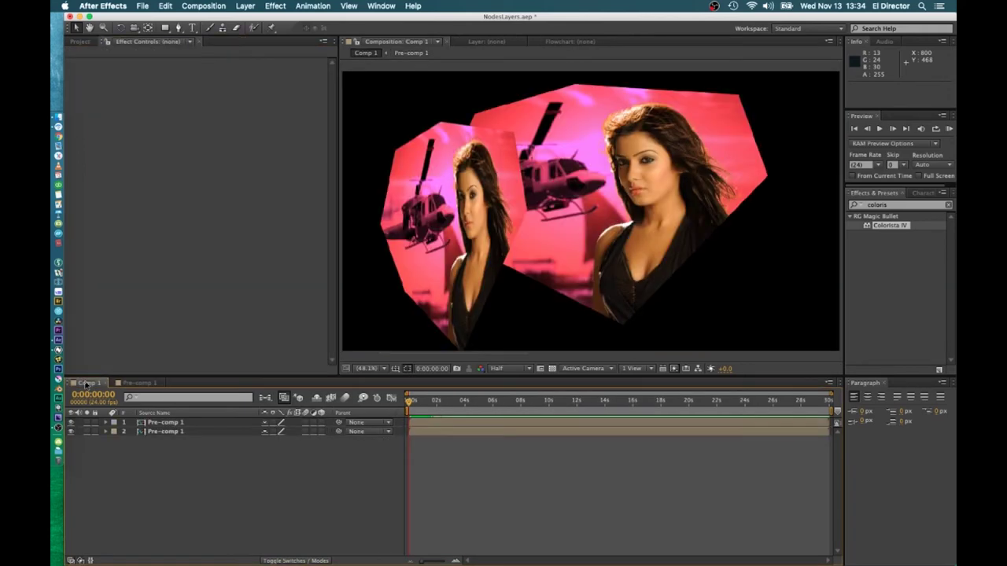
In Natron, add Transform4 fed by Merge3 and a Merge4 node lined up under Merge3.
{"action": "left_click", "coordinate": [66, 341]}
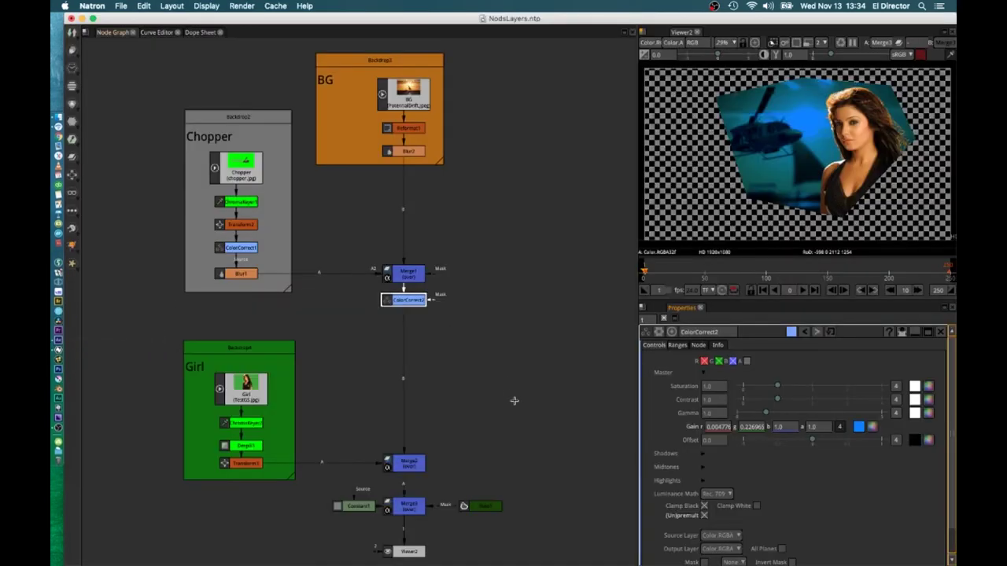
{"action": "left_click_drag", "start_coordinate": [515, 400], "coordinate": [522, 178]}
{"action": "left_click_drag", "start_coordinate": [414, 331], "coordinate": [610, 427]}
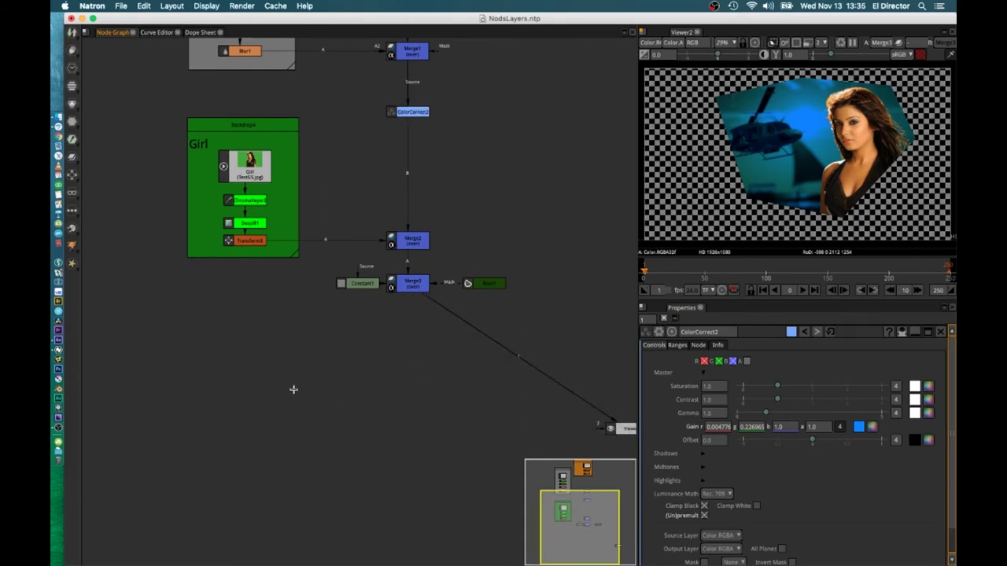
{"action": "key", "text": "t"}
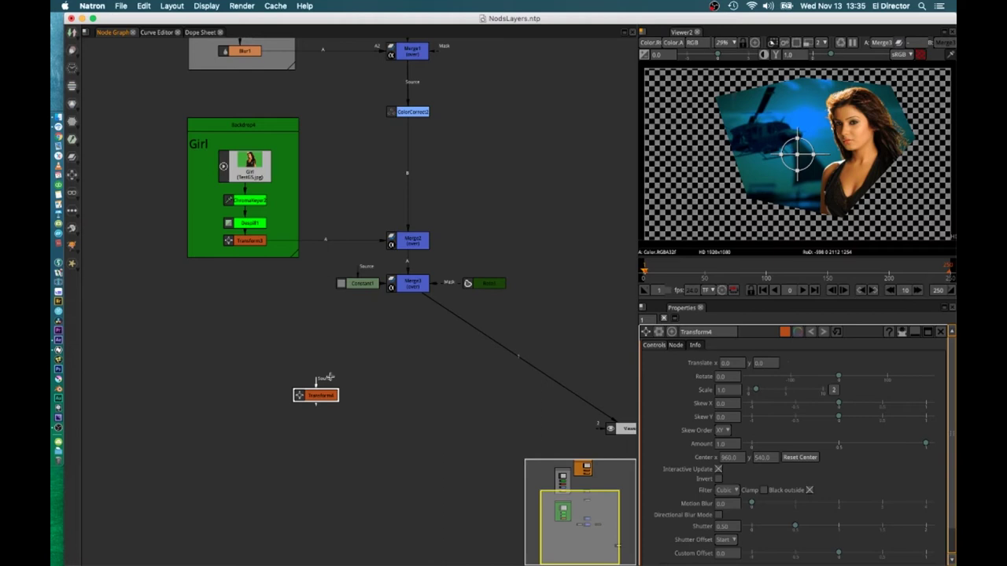
{"action": "left_click_drag", "start_coordinate": [319, 383], "coordinate": [409, 284]}
{"action": "key", "text": "m"}
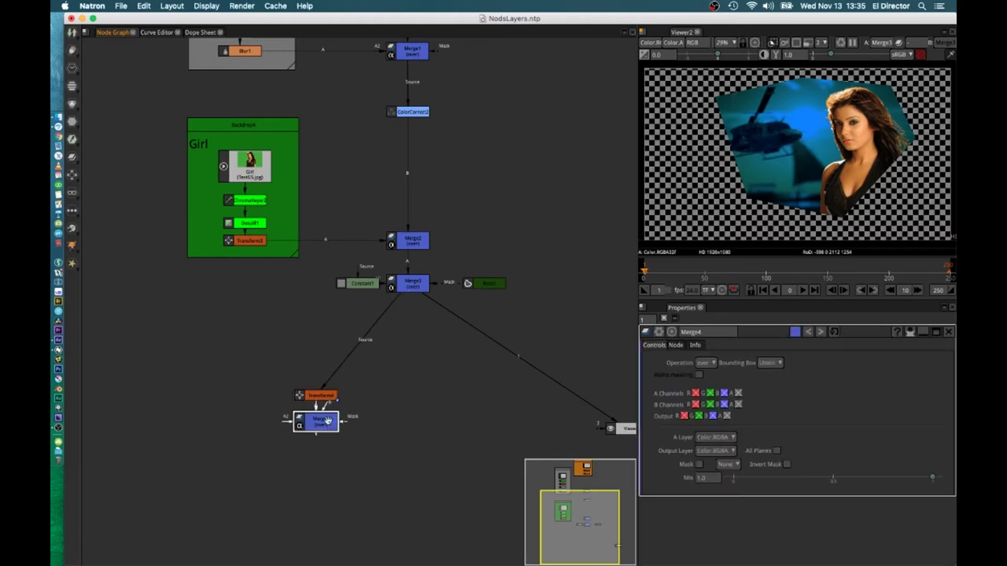
{"action": "left_click_drag", "start_coordinate": [323, 425], "coordinate": [409, 285]}
{"action": "left_click_drag", "start_coordinate": [406, 424], "coordinate": [411, 428]}
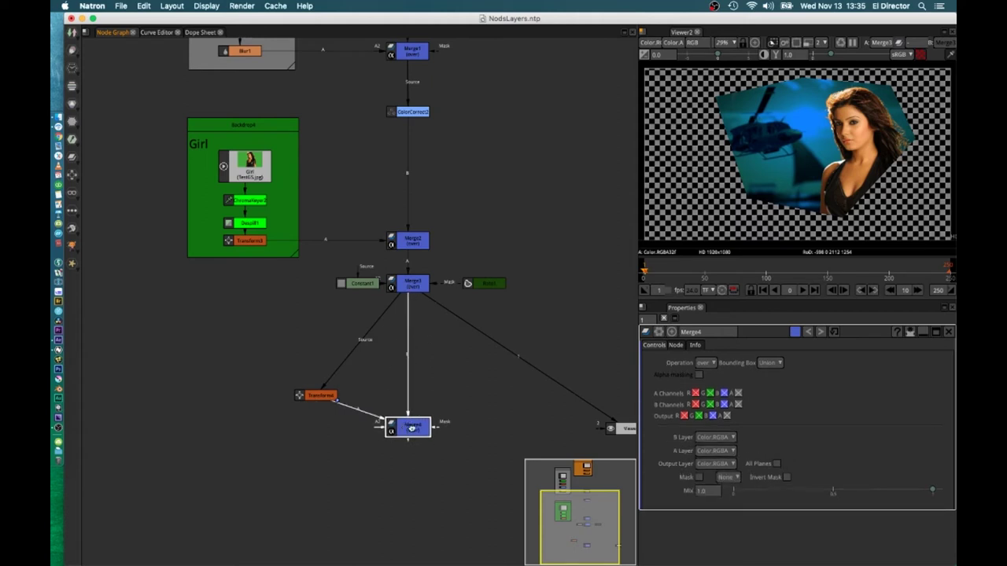
View Merge4 and use Transform4 to squeeze the second girl copy to 0.48 width and shift it left.
{"action": "key", "text": "1"}
{"action": "left_click", "coordinate": [323, 395]}
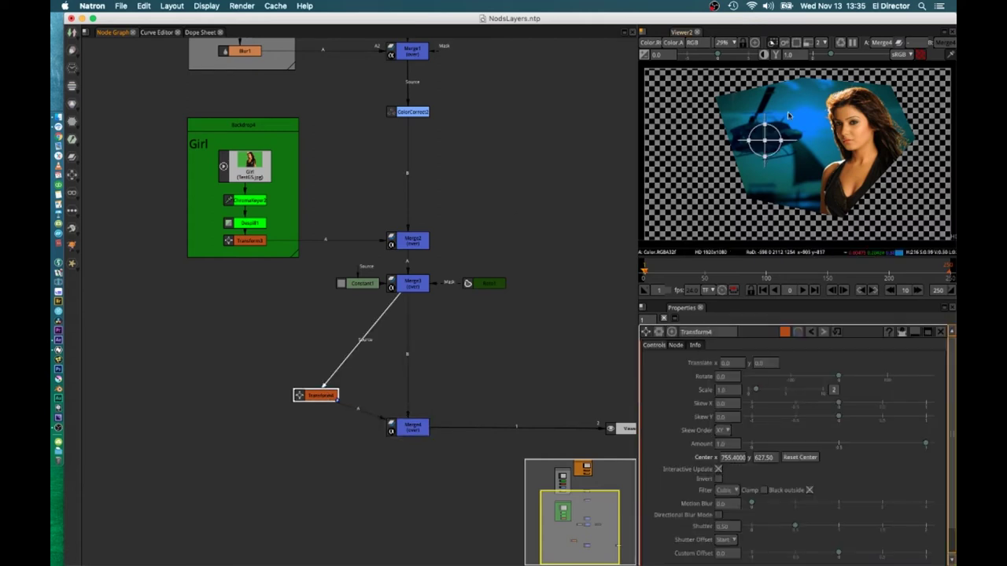
{"action": "left_click_drag", "start_coordinate": [766, 146], "coordinate": [682, 163]}
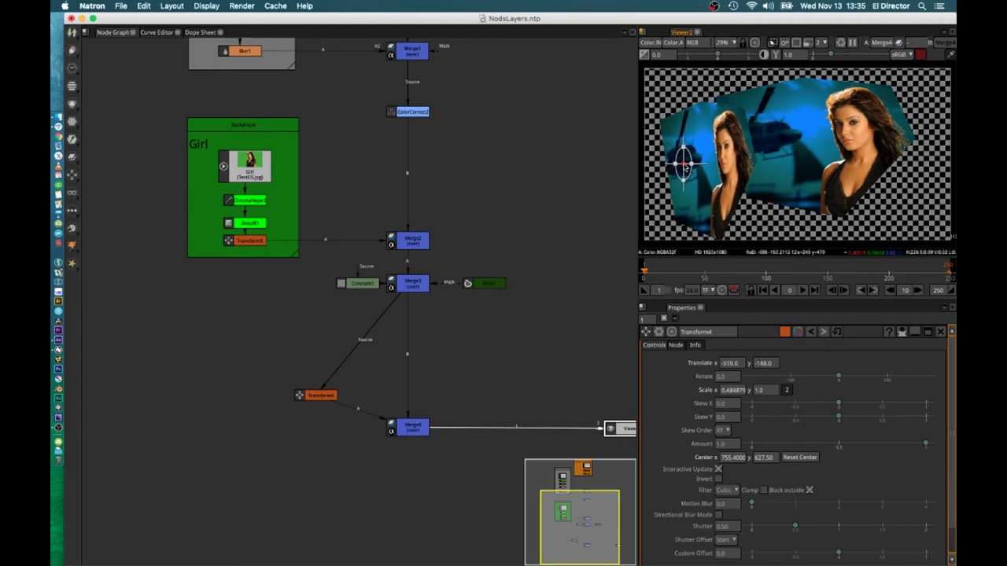
Show the composite over black and set ColorCorrect2's gain to magenta (0.791, 0.016, 1.0).
{"action": "left_click", "coordinate": [920, 54]}
{"action": "double_click", "coordinate": [412, 114]}
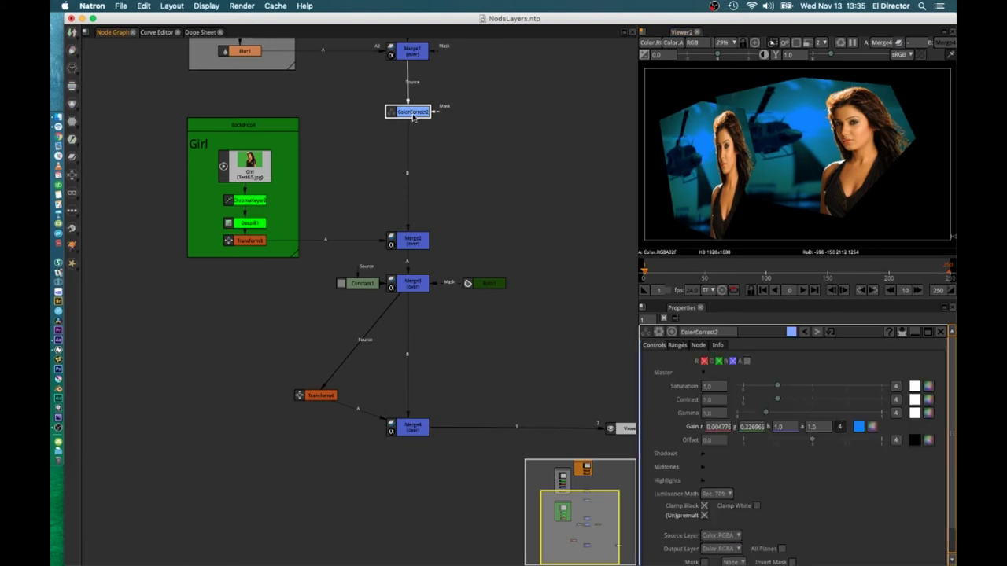
{"action": "left_click", "coordinate": [871, 426]}
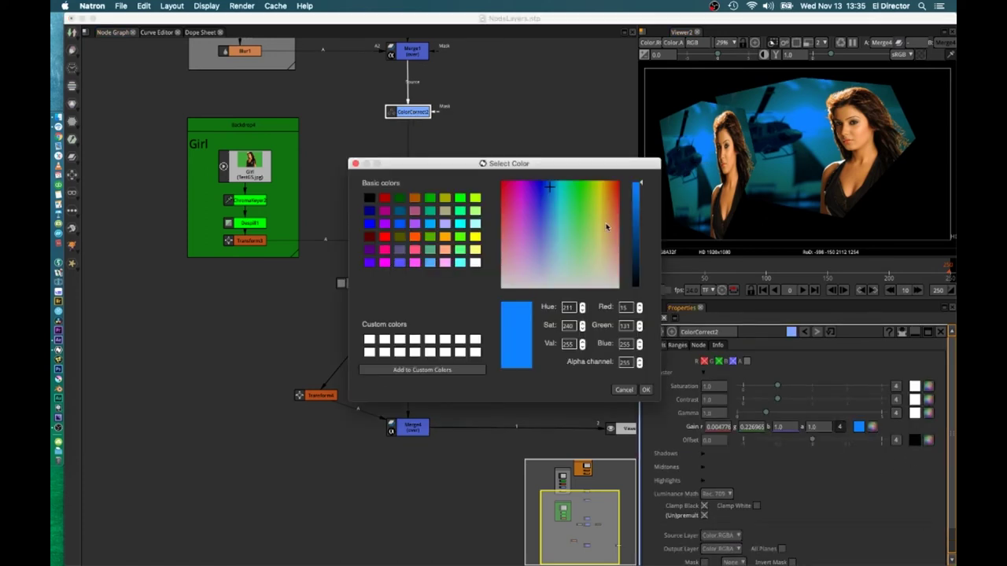
{"action": "left_click", "coordinate": [523, 189]}
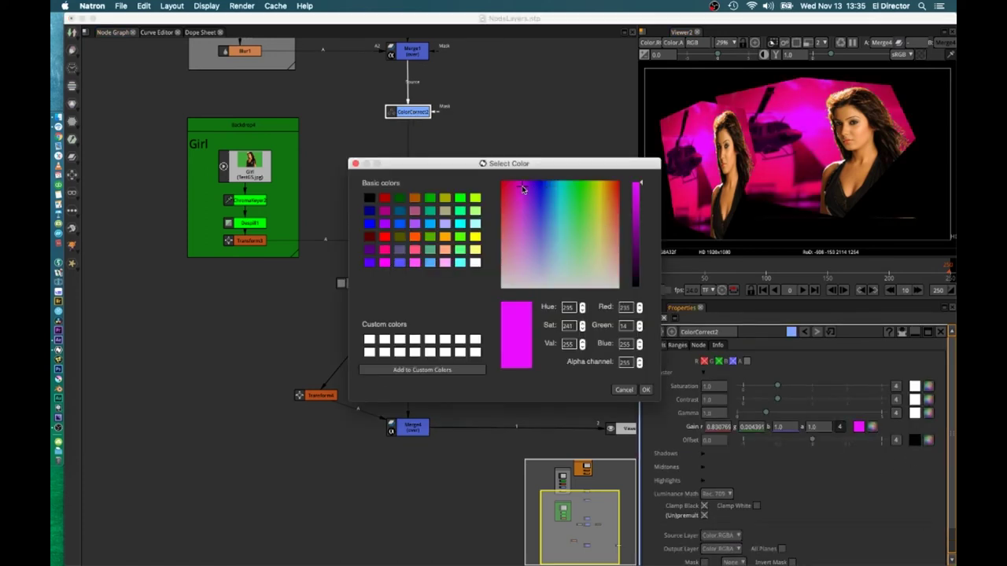
{"action": "left_click", "coordinate": [595, 193]}
{"action": "left_click", "coordinate": [566, 217]}
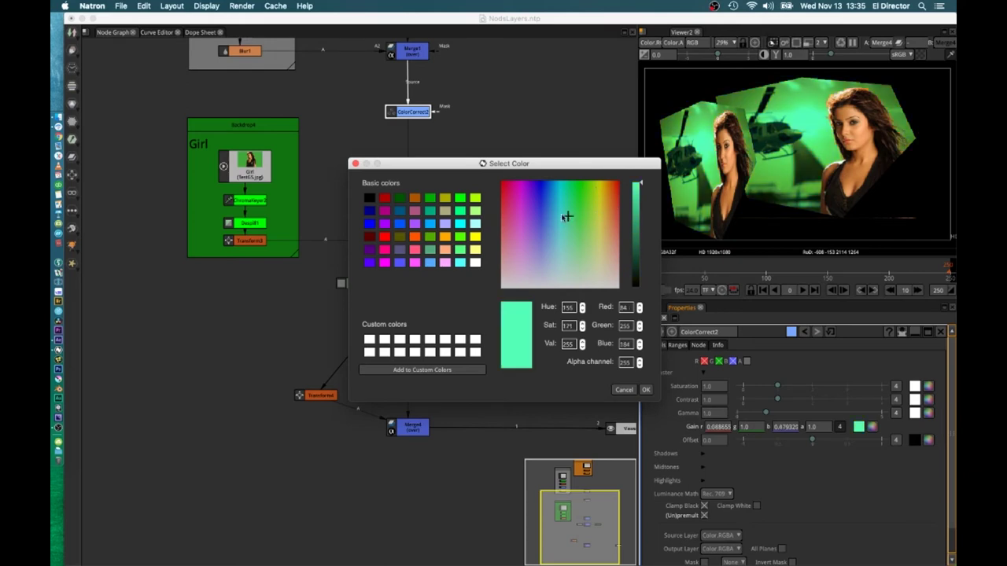
{"action": "left_click", "coordinate": [523, 197]}
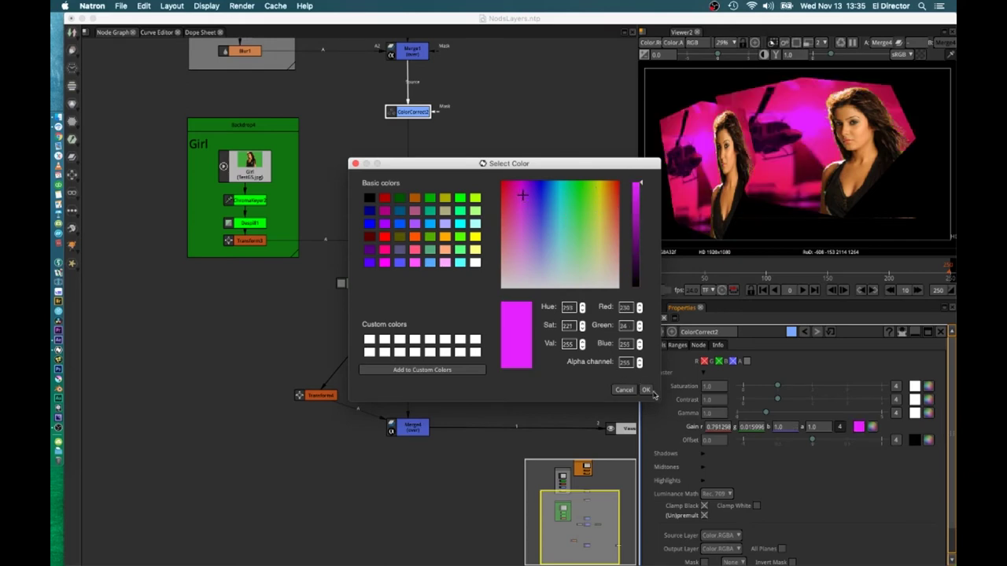
{"action": "left_click", "coordinate": [645, 390]}
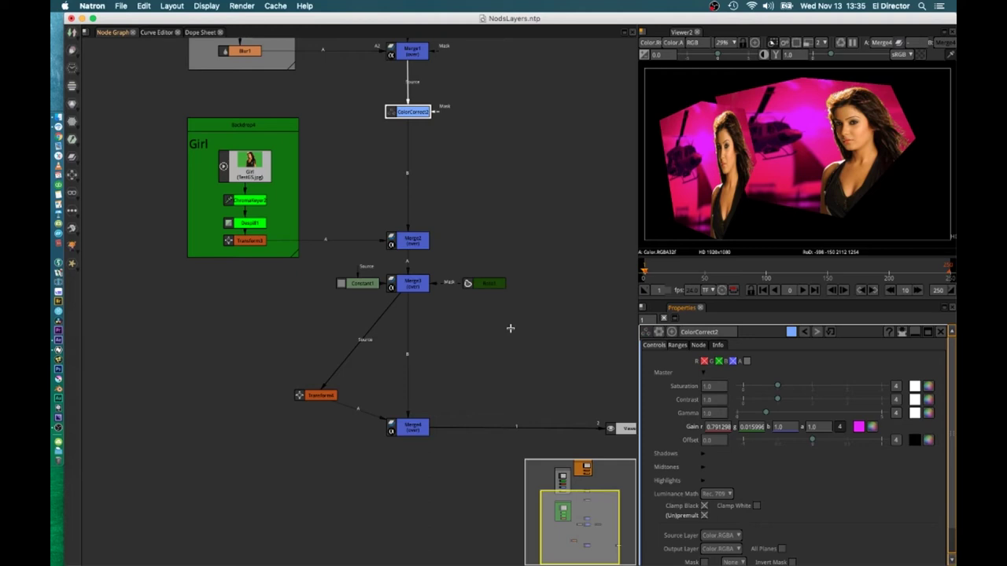
Add a Merge5 node below Merge4 with its input wired to Constant1.
{"action": "left_click_drag", "start_coordinate": [618, 428], "coordinate": [262, 516]}
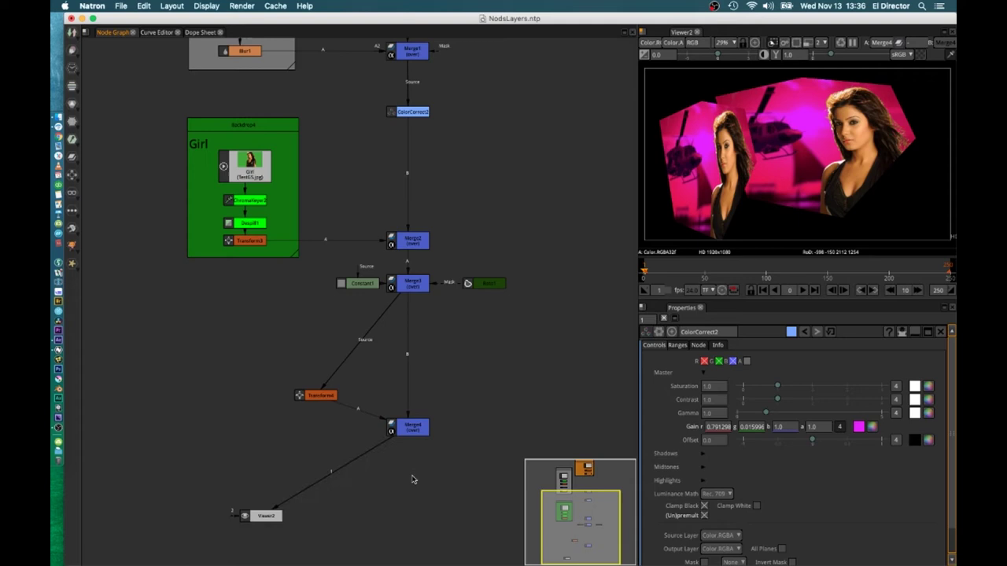
{"action": "left_click", "coordinate": [411, 430]}
{"action": "key", "text": "m"}
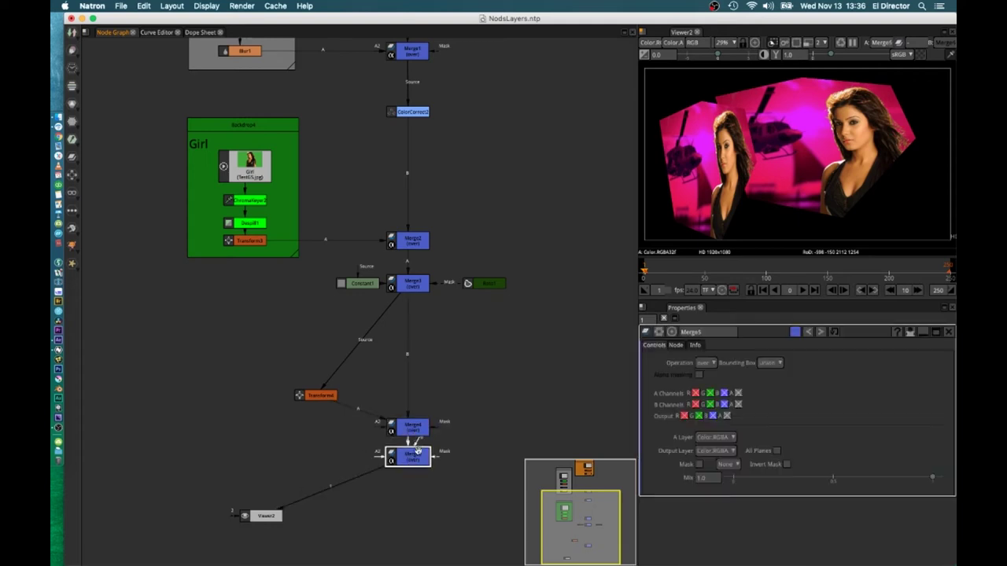
{"action": "left_click_drag", "start_coordinate": [442, 435], "coordinate": [362, 284]}
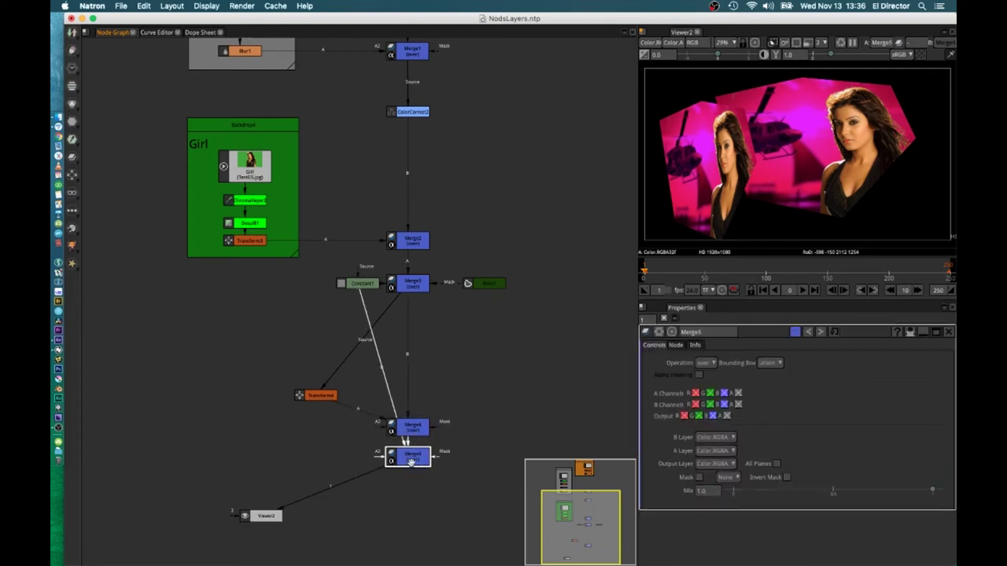
{"action": "left_click", "coordinate": [486, 447]}
Create a Text1 node reading 'INDIE REBEL'.
{"action": "key", "text": "Tab"}
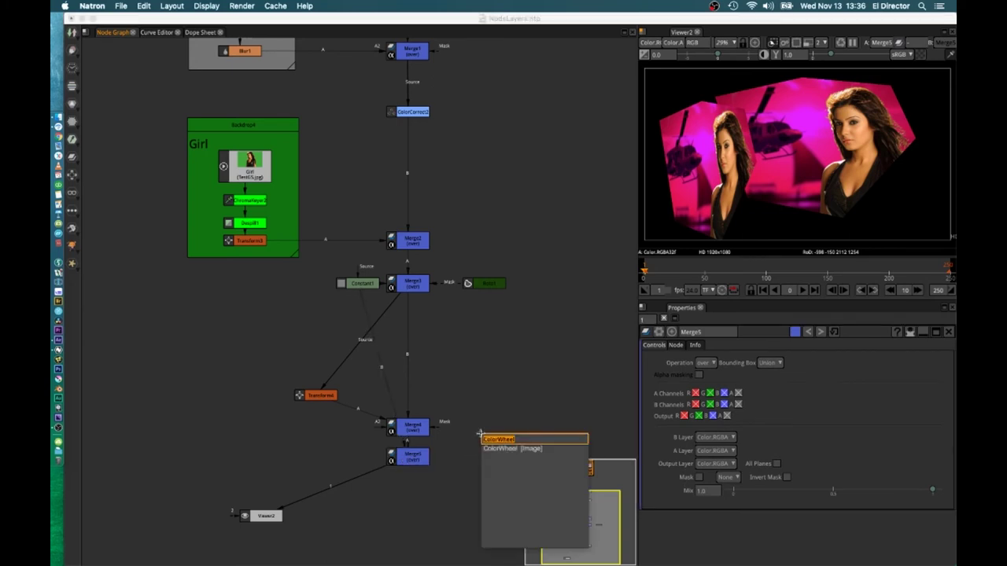
{"action": "type", "text": "text"}
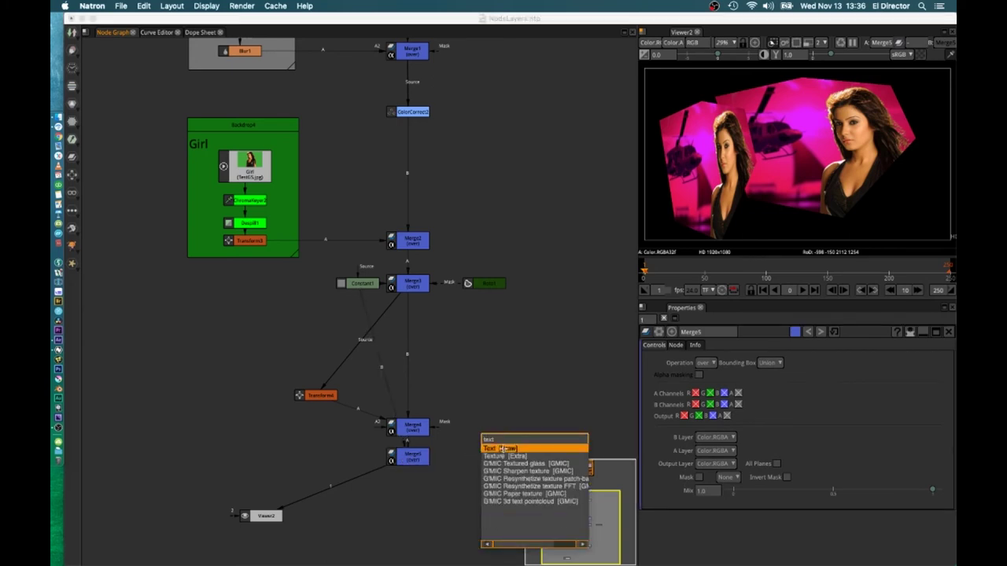
{"action": "left_click", "coordinate": [504, 449]}
{"action": "left_click", "coordinate": [741, 535]}
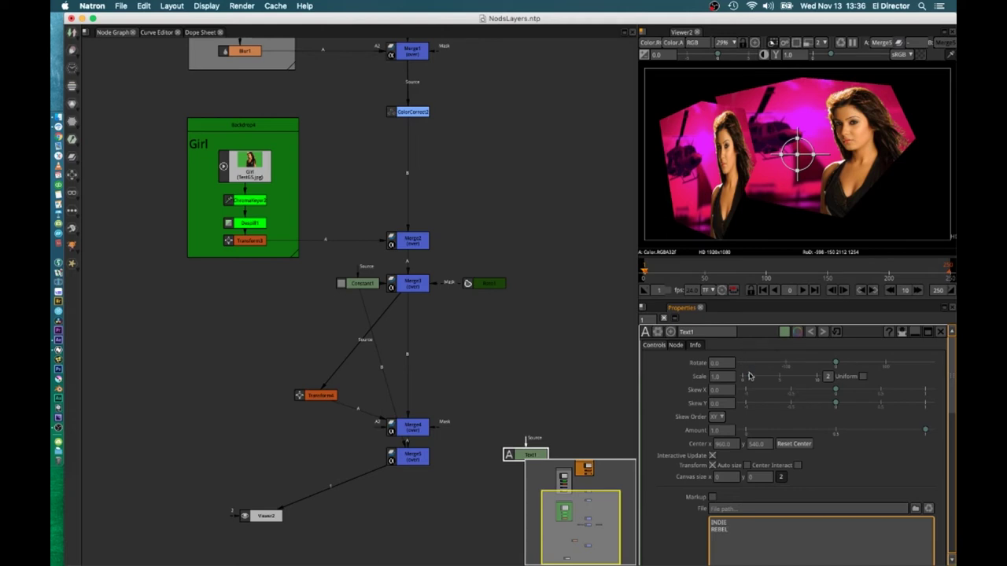
Enlarge the INDIE REBEL text to scale 3.67, make it Merge5's mask, and position it up-left.
{"action": "left_click_drag", "start_coordinate": [750, 377], "coordinate": [765, 379]}
{"action": "left_click", "coordinate": [517, 457]}
{"action": "key", "text": "1"}
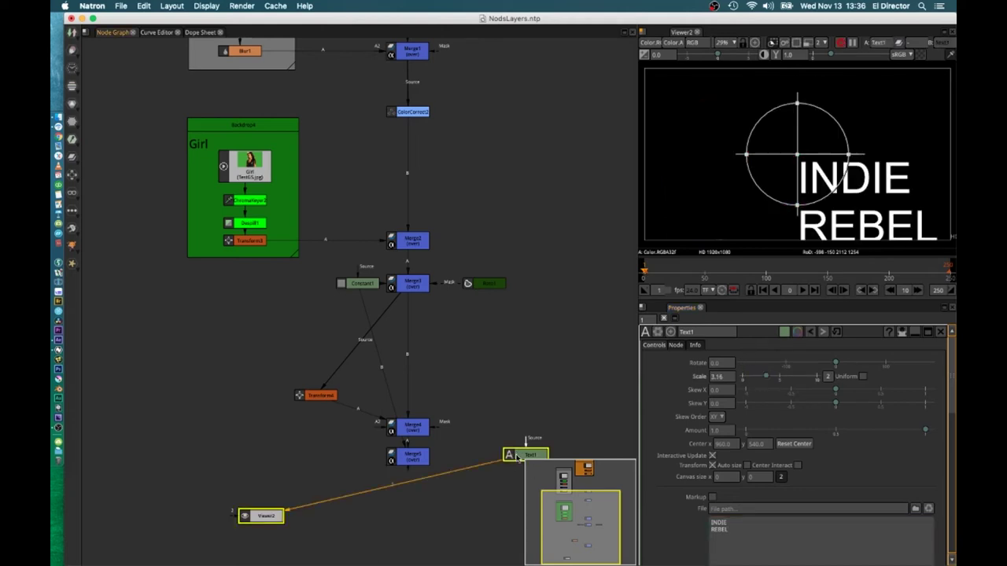
{"action": "left_click", "coordinate": [405, 458]}
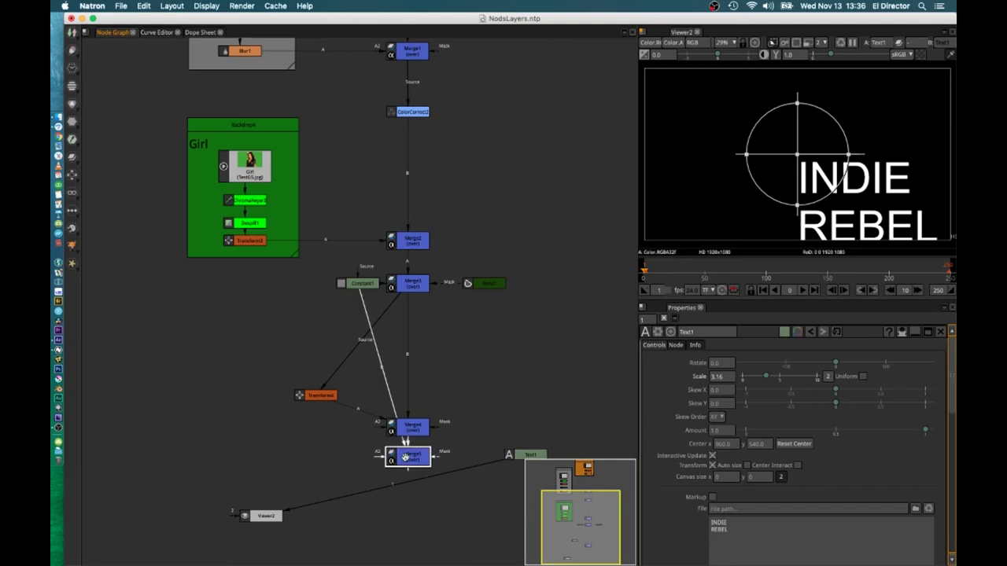
{"action": "key", "text": "1"}
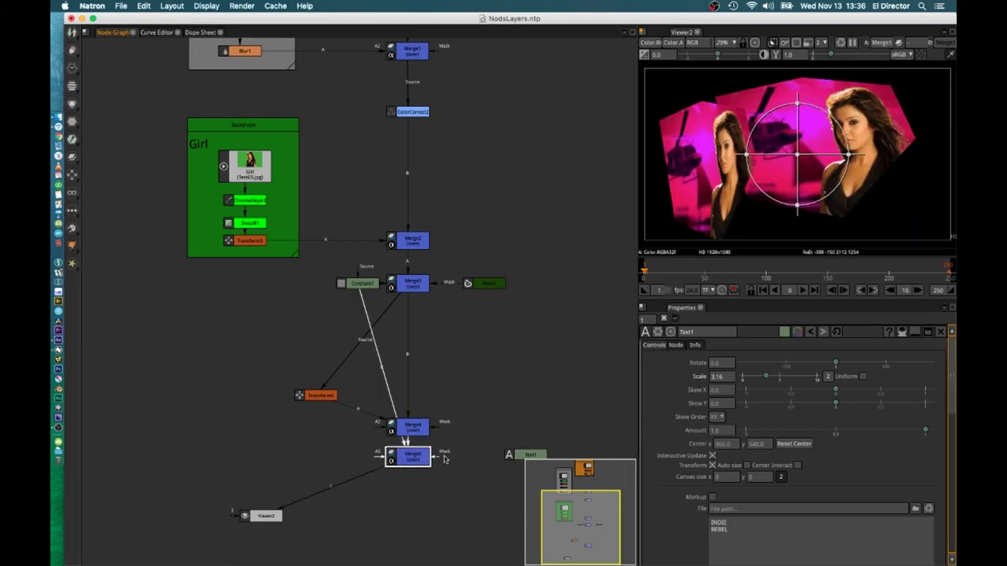
{"action": "left_click_drag", "start_coordinate": [437, 459], "coordinate": [528, 455]}
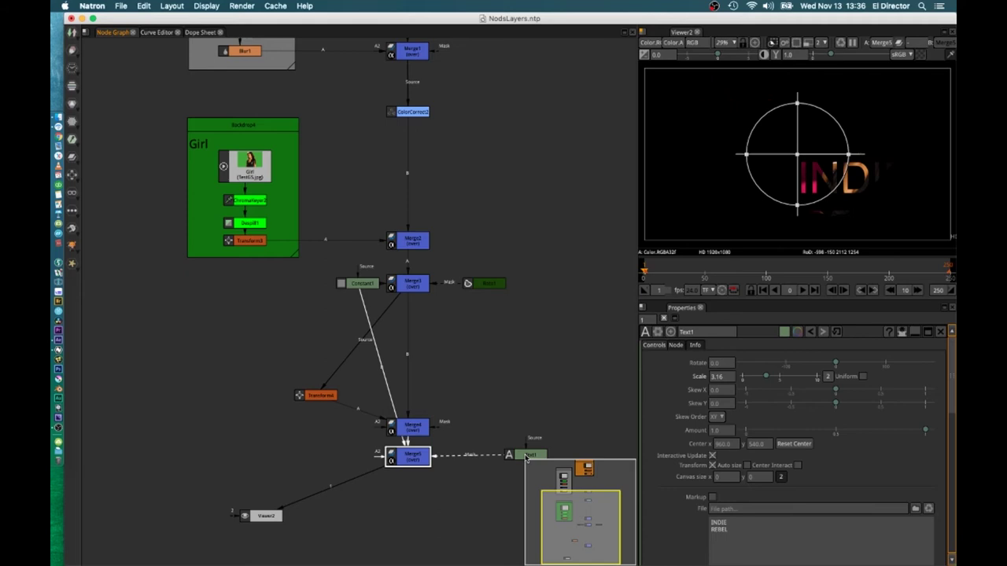
{"action": "left_click_drag", "start_coordinate": [797, 156], "coordinate": [765, 112]}
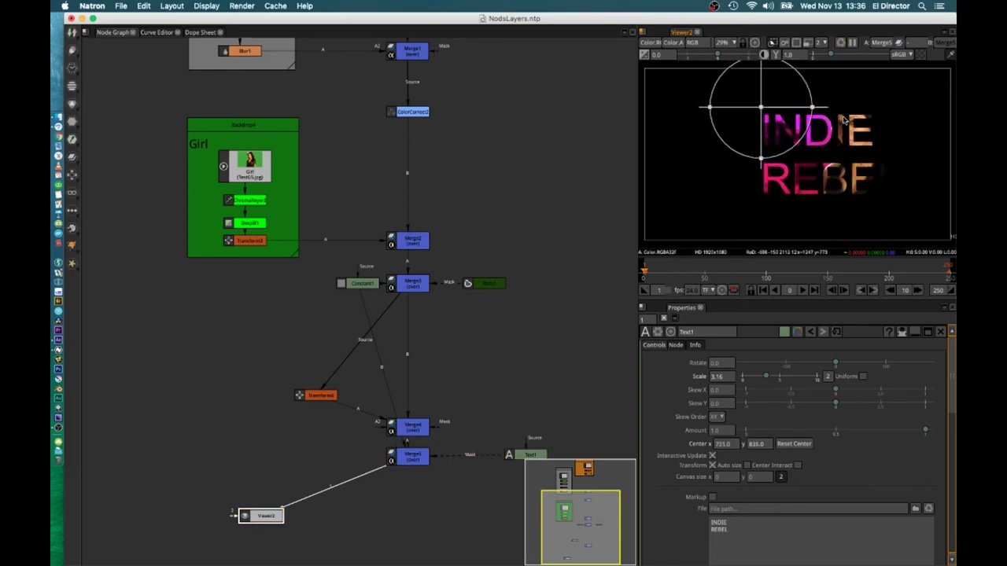
{"action": "left_click_drag", "start_coordinate": [753, 376], "coordinate": [771, 379]}
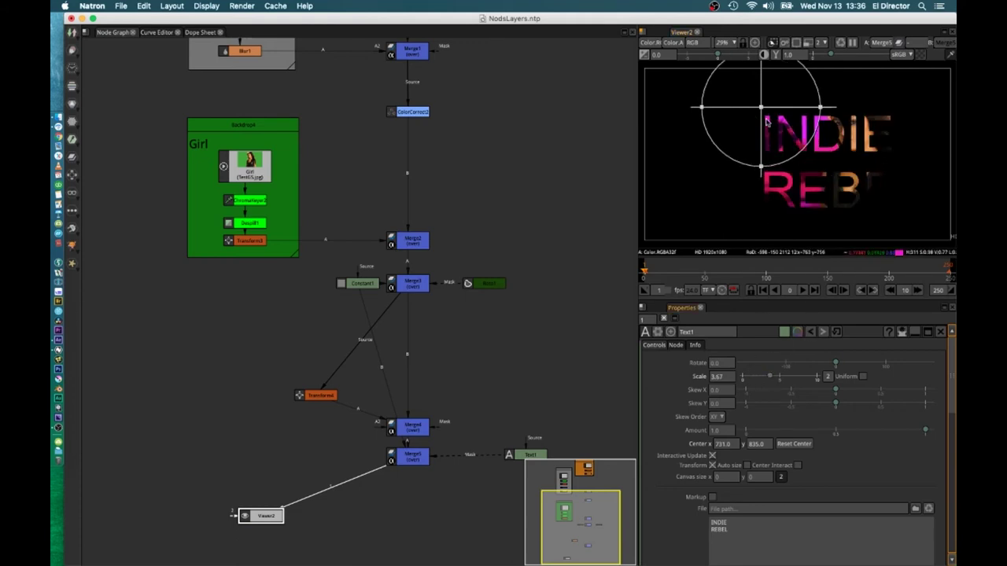
{"action": "left_click_drag", "start_coordinate": [762, 110], "coordinate": [748, 112]}
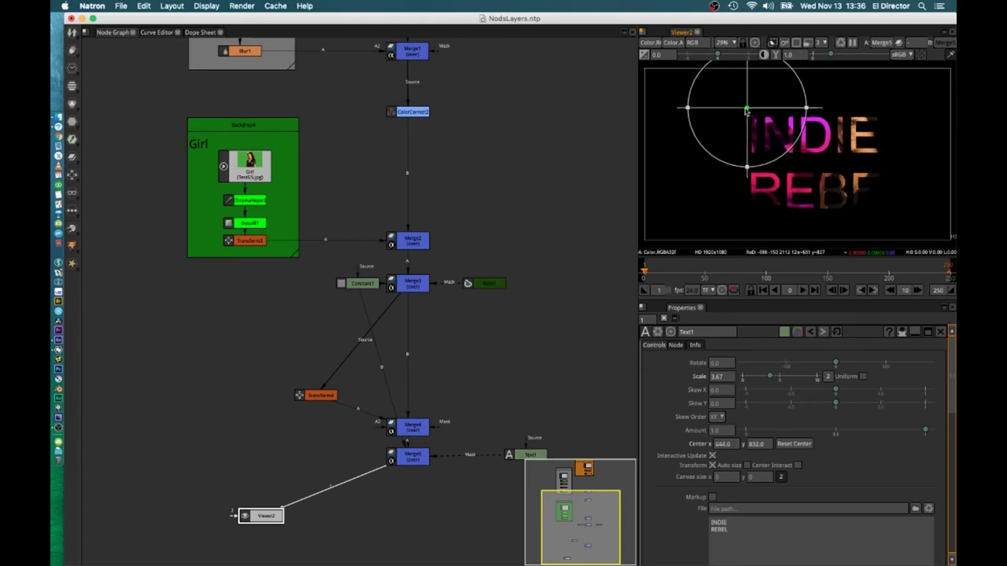
Shift the second girl copy slightly right via Transform4, then return to After Effects.
{"action": "left_click", "coordinate": [321, 396]}
{"action": "double_click", "coordinate": [321, 396]}
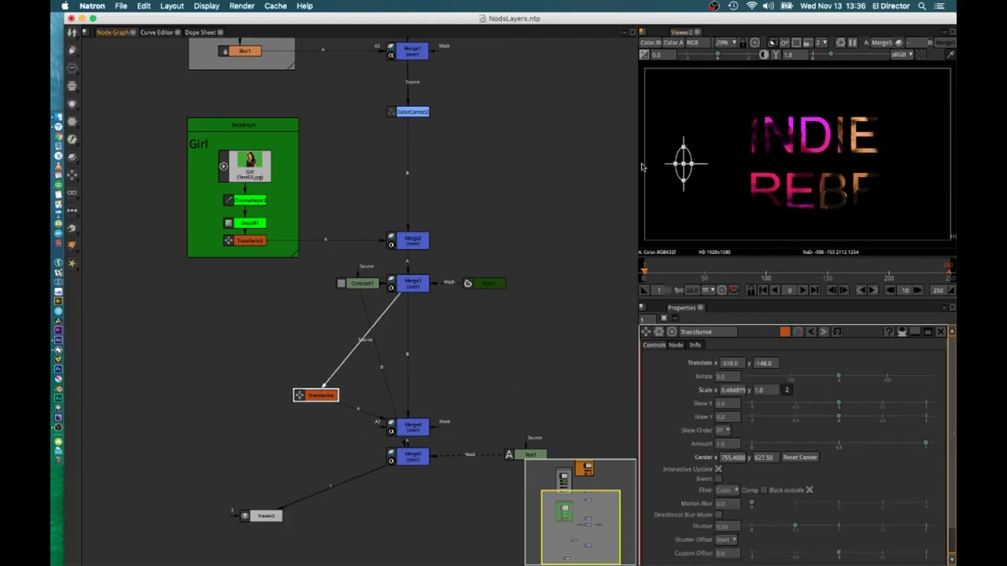
{"action": "left_click_drag", "start_coordinate": [684, 166], "coordinate": [717, 164]}
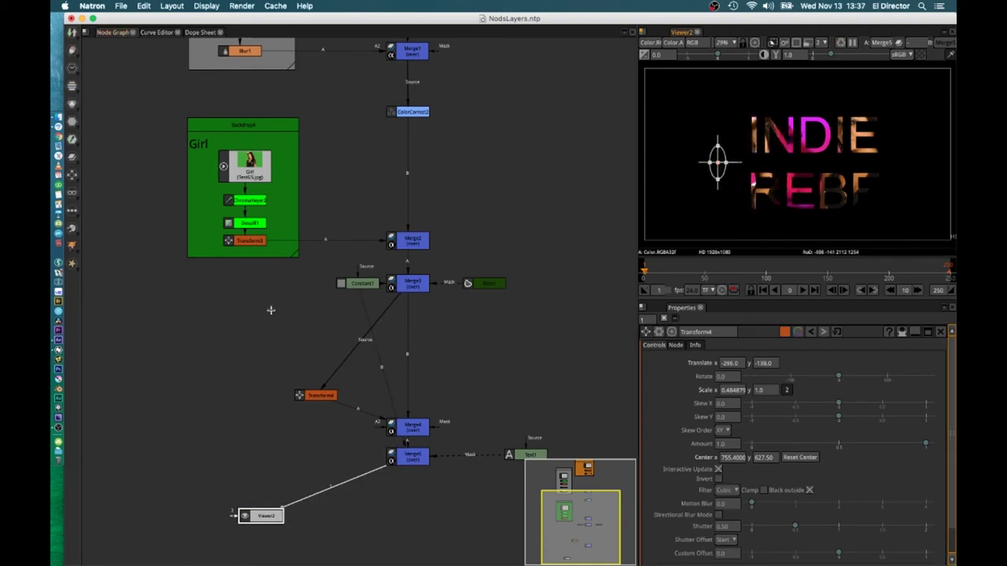
{"action": "left_click", "coordinate": [68, 341]}
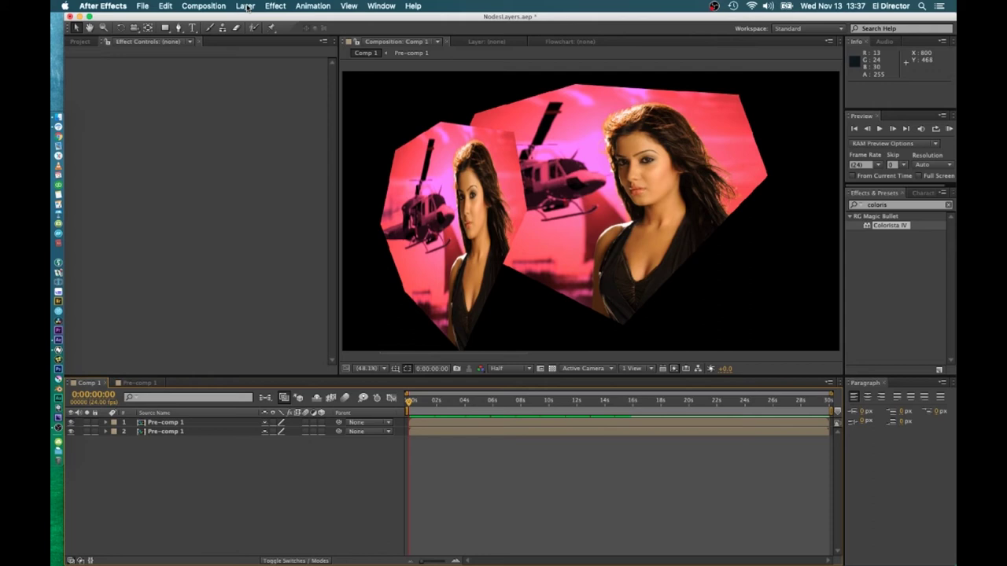
Add a two-line text layer reading 'INDIE' / 'REBEL' over Comp 1.
{"action": "left_click", "coordinate": [192, 28]}
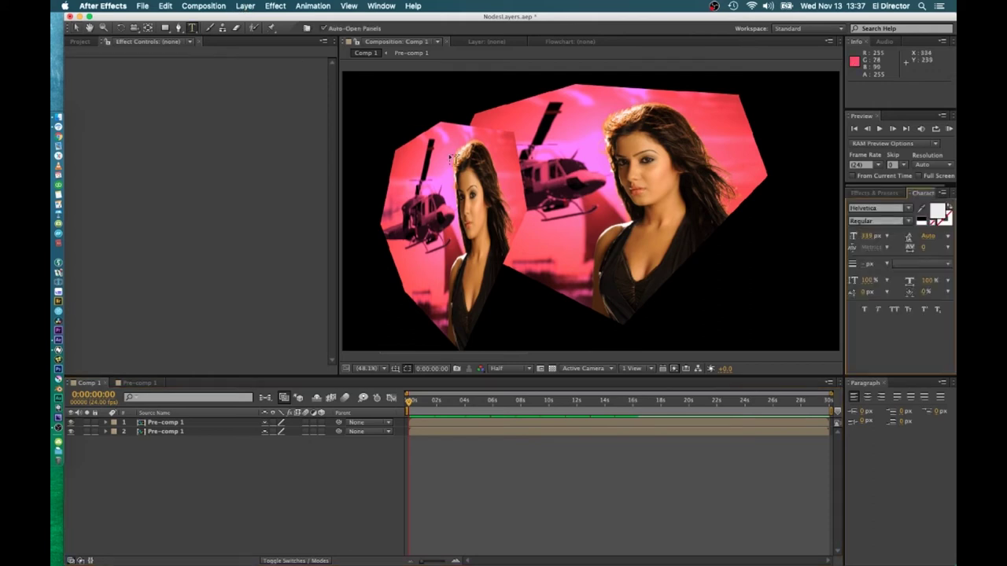
{"action": "left_click_drag", "start_coordinate": [420, 140], "coordinate": [745, 334]}
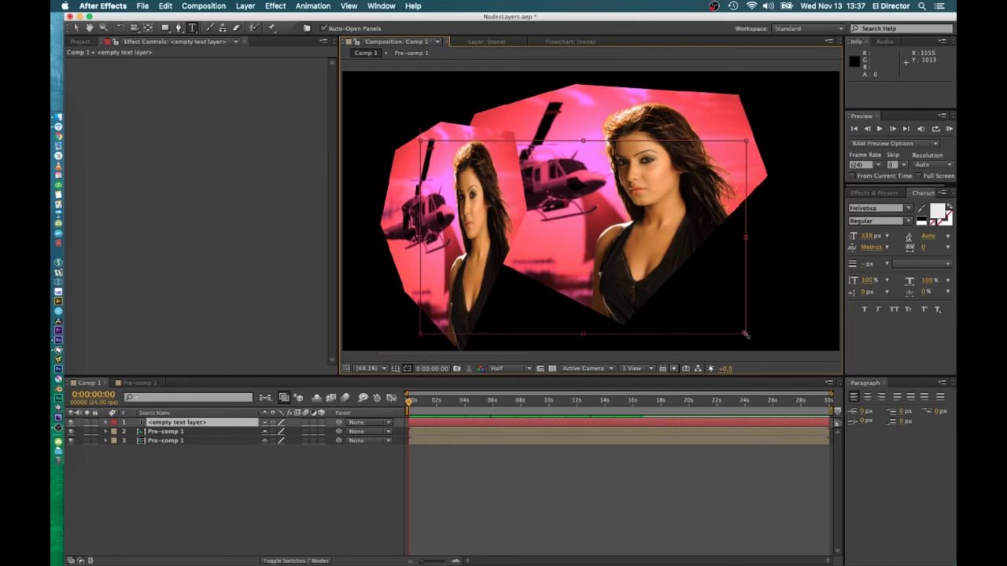
{"action": "type", "text": "INDIE"}
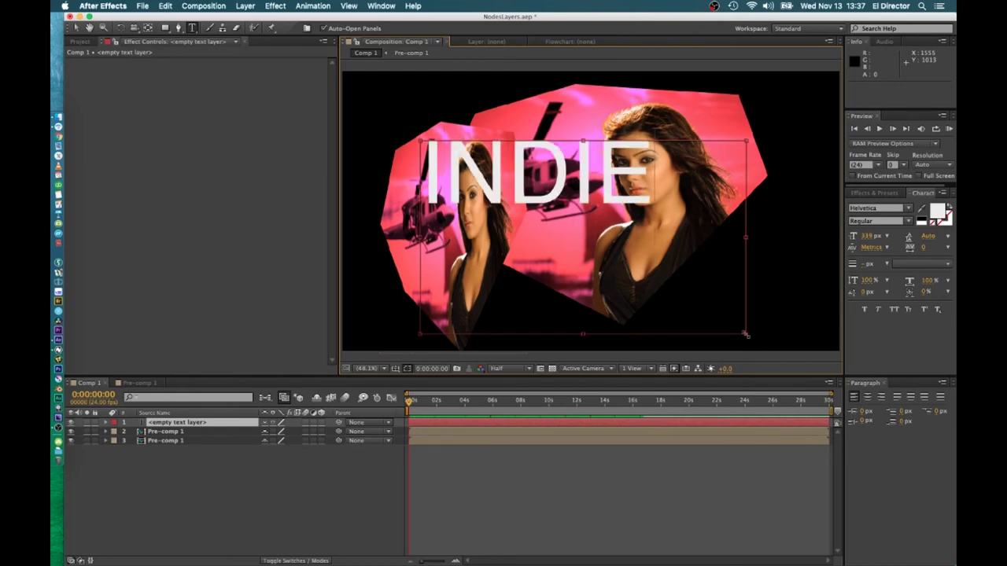
{"action": "key", "text": "Return"}
{"action": "type", "text": "REBEL"}
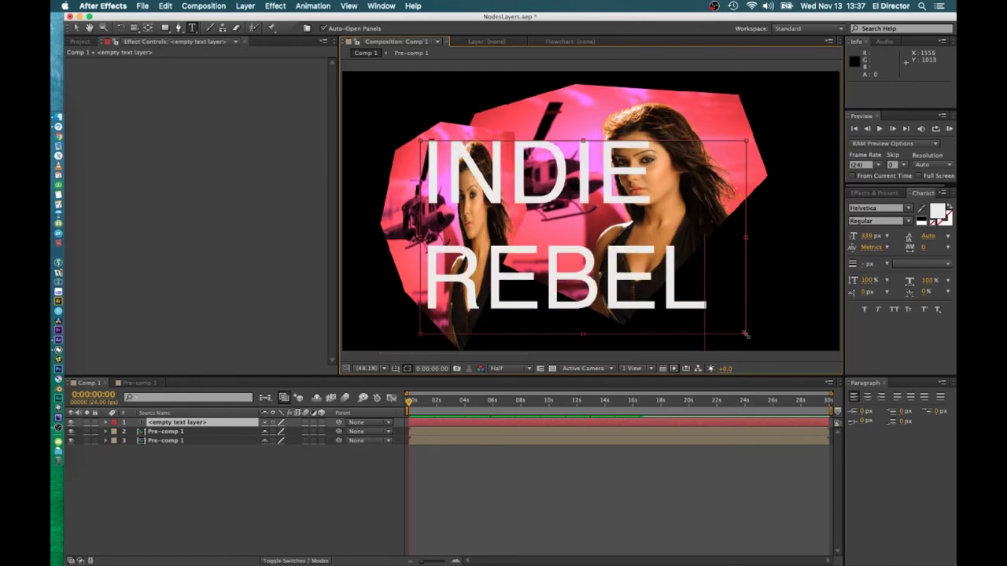
{"action": "left_click", "coordinate": [303, 515]}
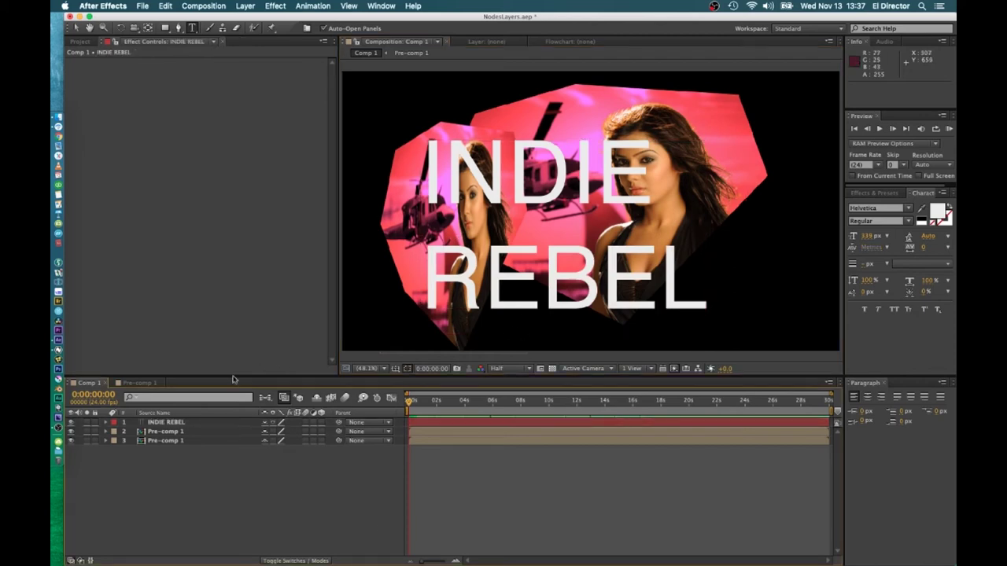
Pre-compose both Pre-comp 1 layers into Pre-comp 2 and set its matte to Alpha Matte 'INDIE REBEL'.
{"action": "left_click", "coordinate": [160, 432]}
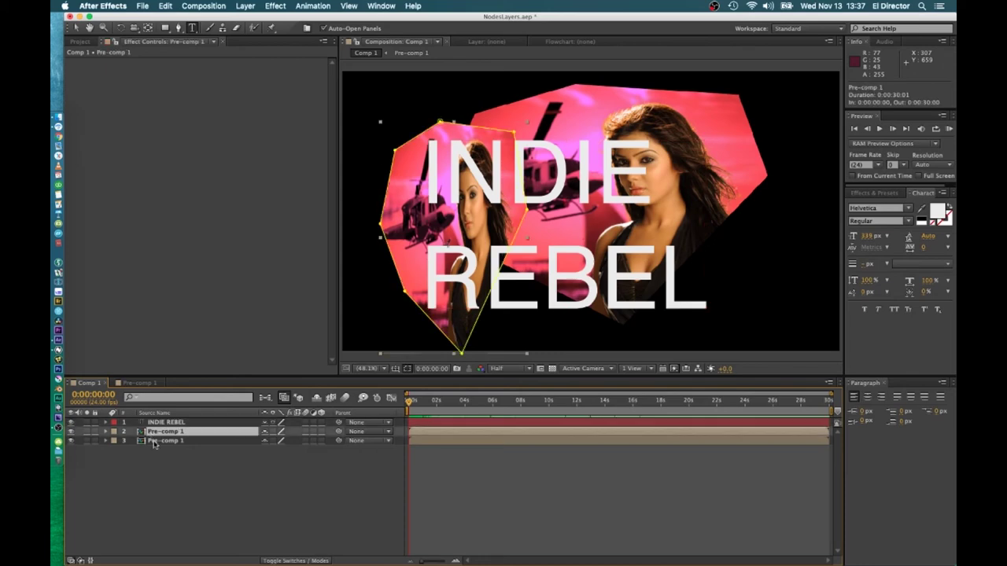
{"action": "left_click", "coordinate": [155, 442], "text": "shift"}
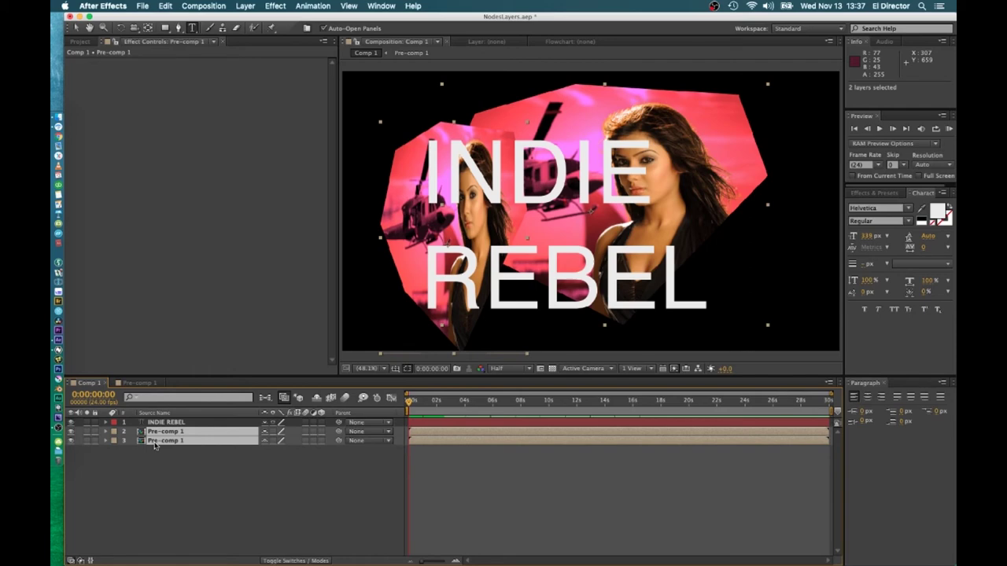
{"action": "key", "text": "super+shift+c"}
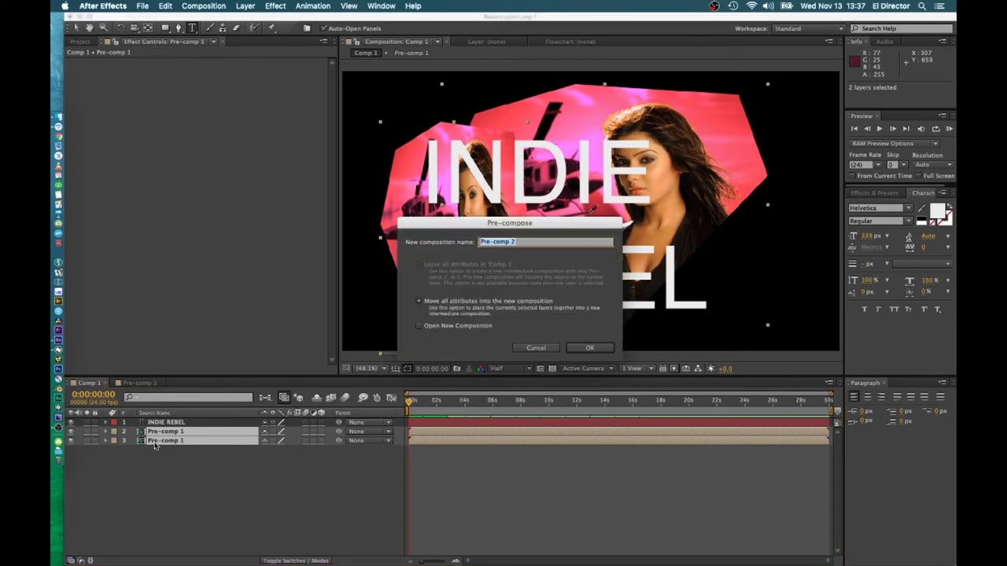
{"action": "key", "text": "Return"}
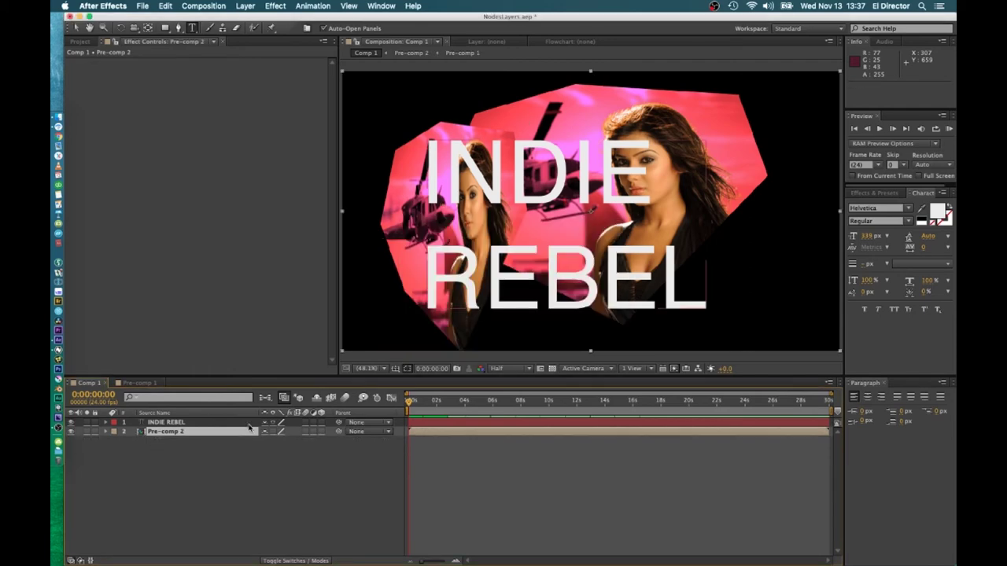
{"action": "left_click", "coordinate": [293, 561]}
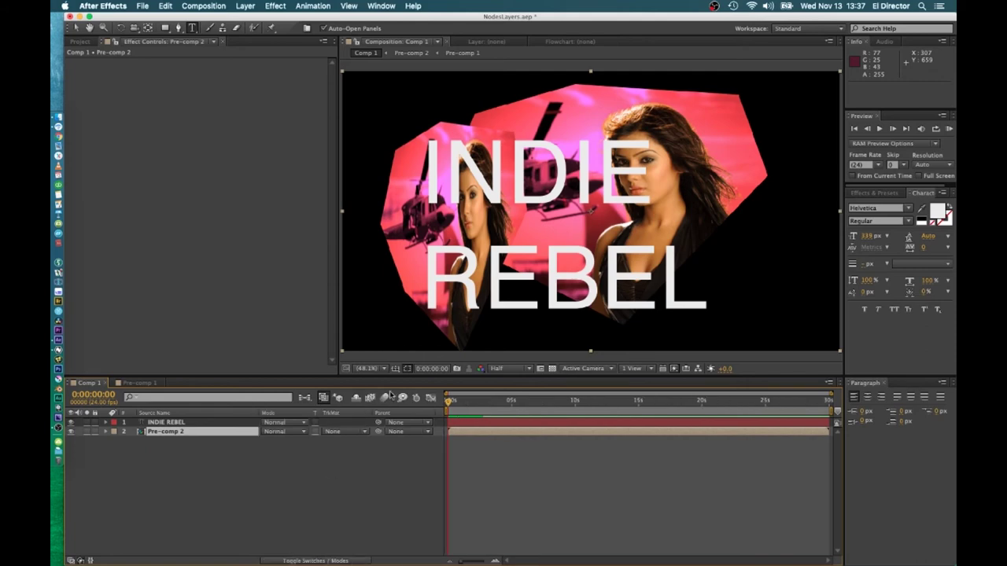
{"action": "left_click", "coordinate": [349, 434]}
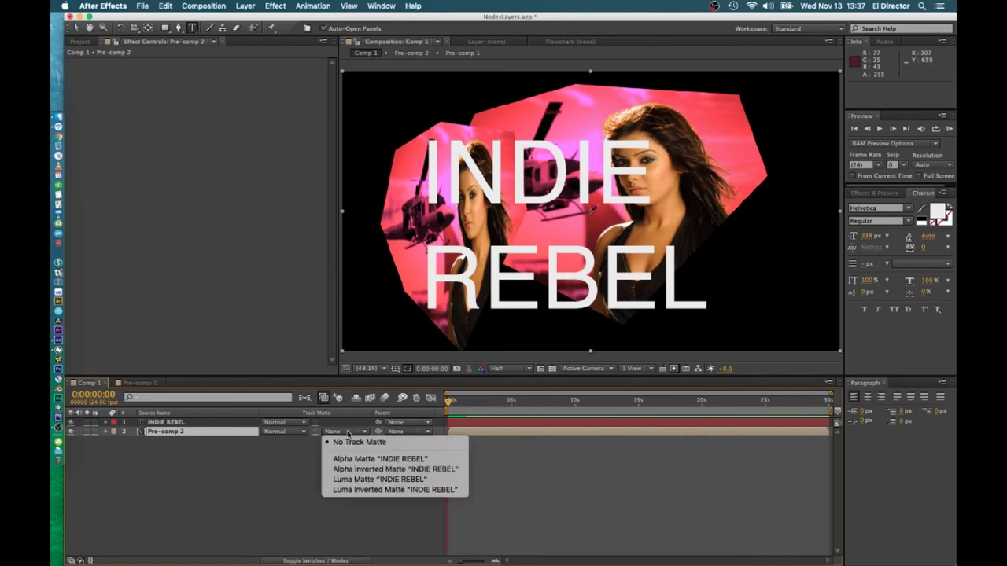
{"action": "left_click", "coordinate": [355, 459]}
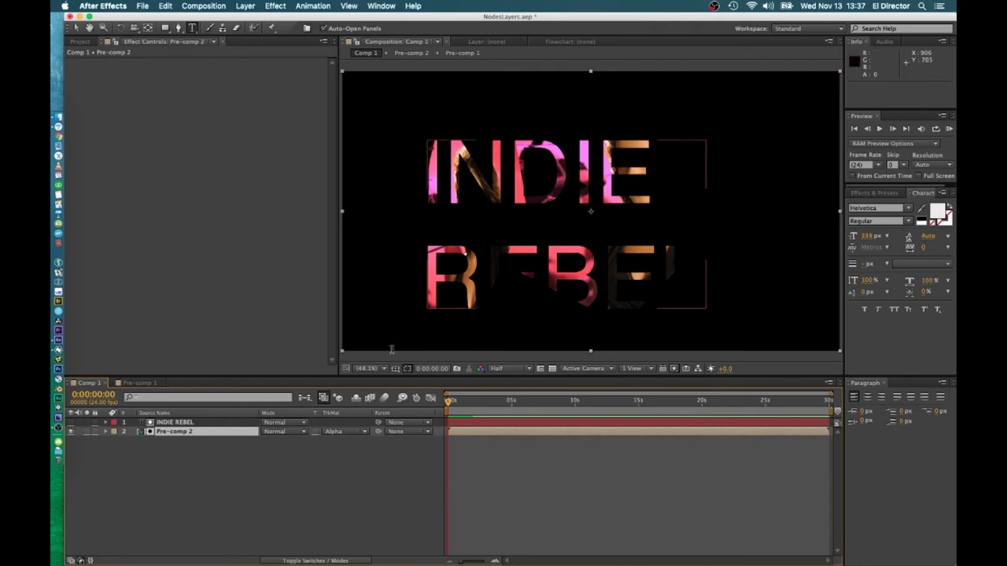
Shift the INDIE REBEL text right, nudge Pre-comp 2's smaller footage piece right, then go to Natron.
{"action": "left_click", "coordinate": [189, 423]}
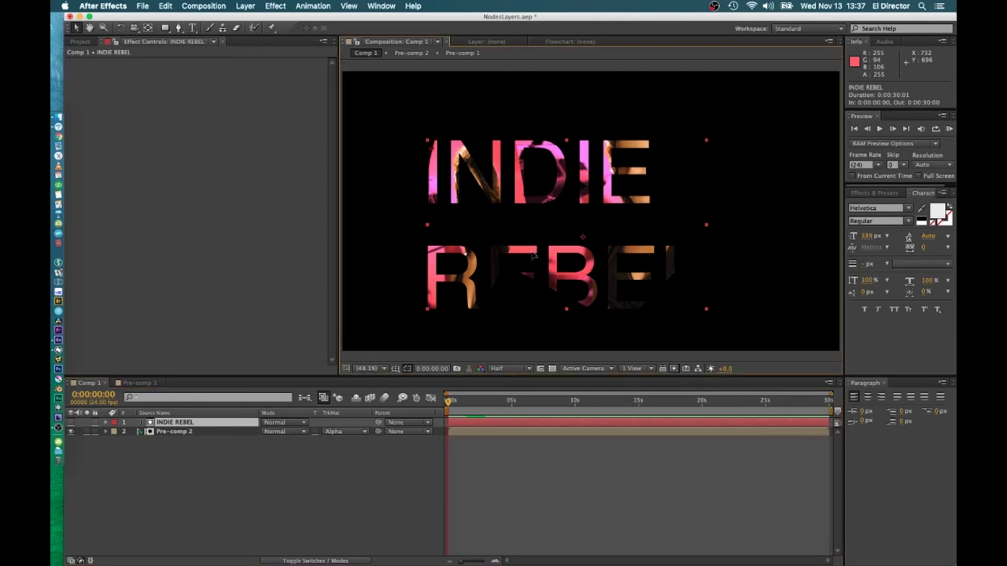
{"action": "left_click_drag", "start_coordinate": [532, 252], "coordinate": [569, 252]}
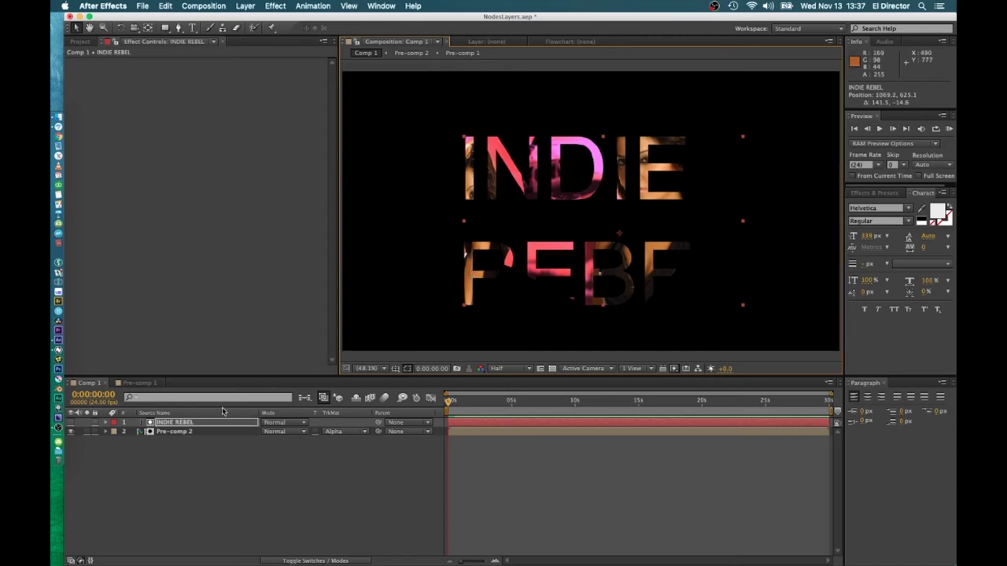
{"action": "double_click", "coordinate": [149, 432]}
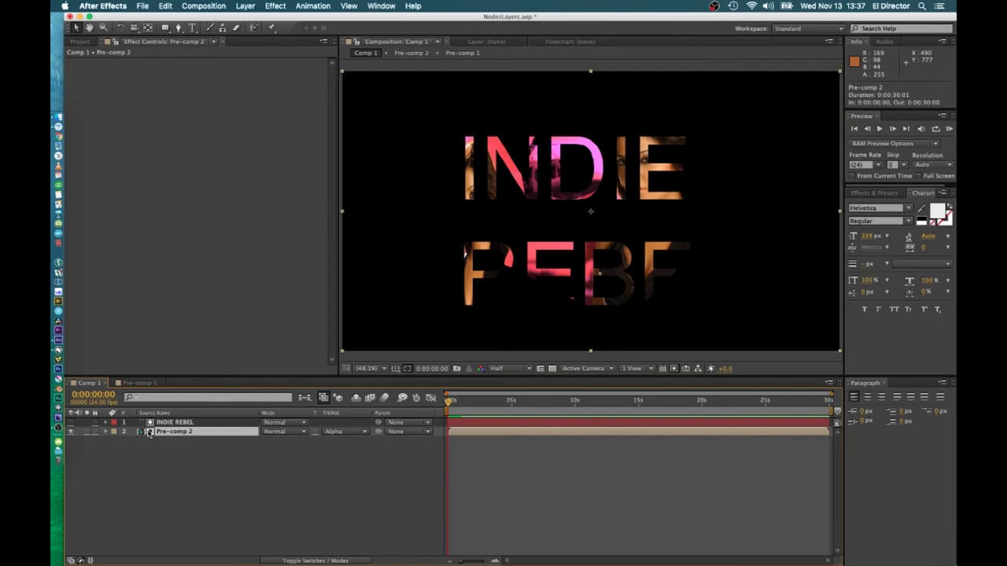
{"action": "left_click", "coordinate": [419, 257]}
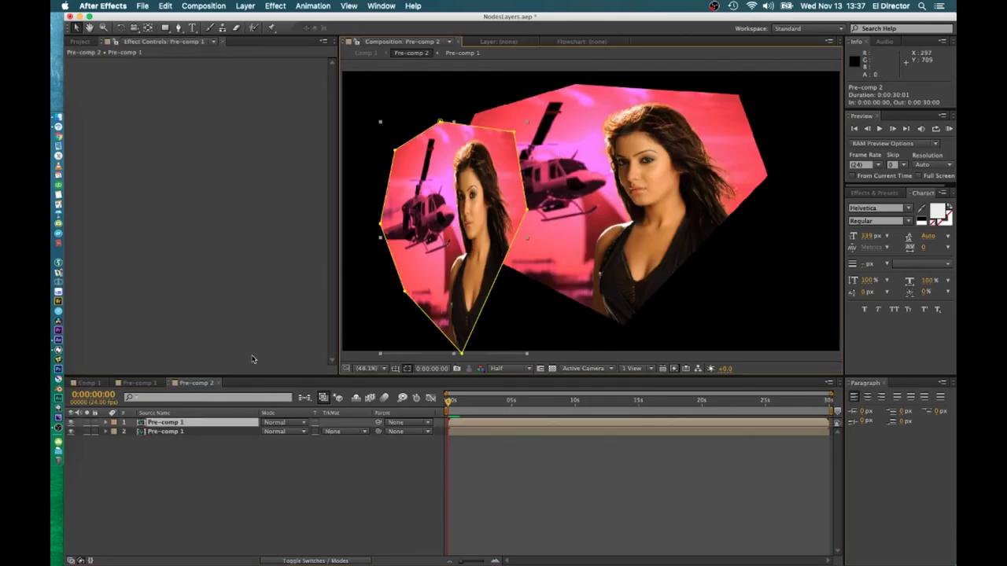
{"action": "left_click_drag", "start_coordinate": [438, 273], "coordinate": [483, 268]}
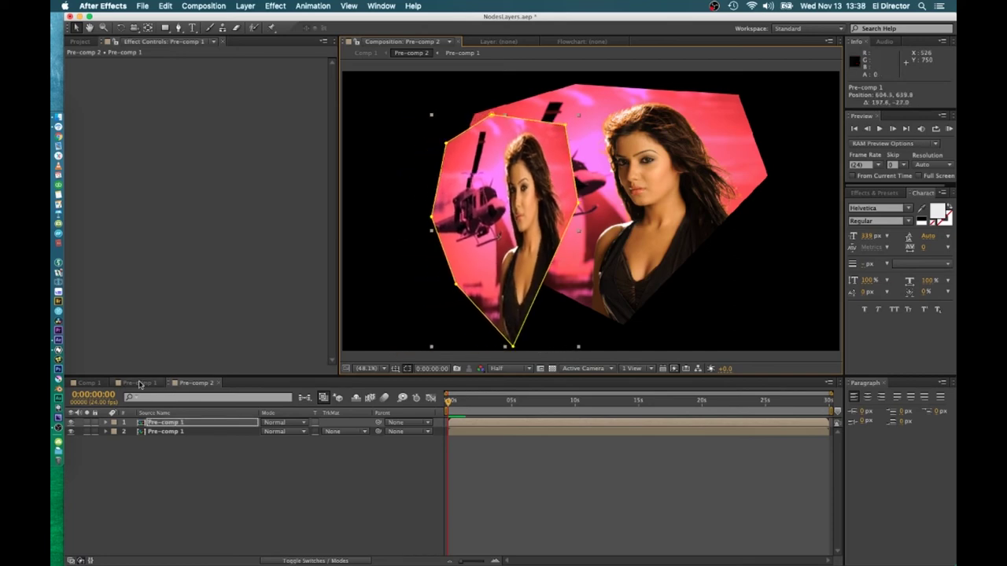
{"action": "left_click", "coordinate": [89, 383]}
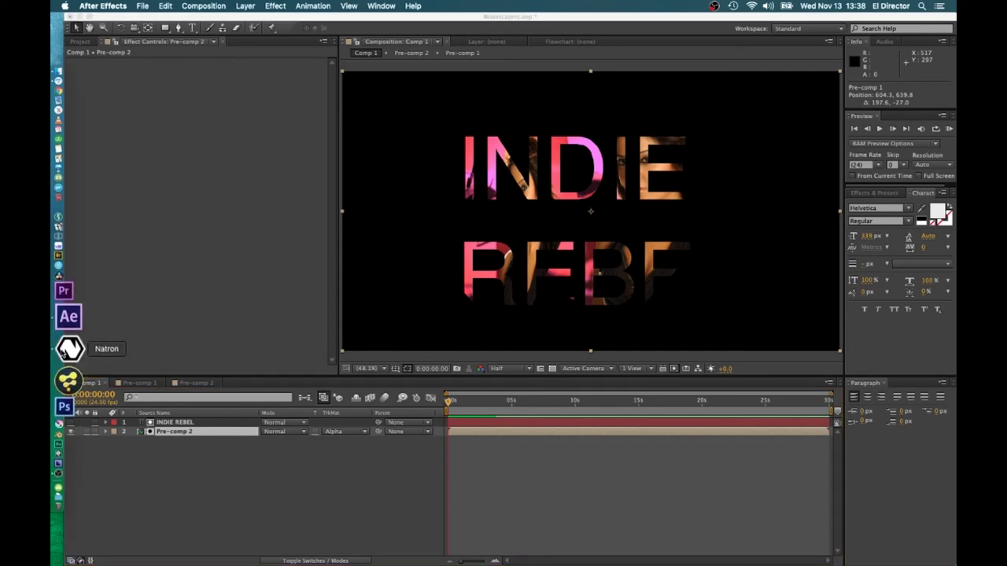
{"action": "left_click", "coordinate": [64, 352]}
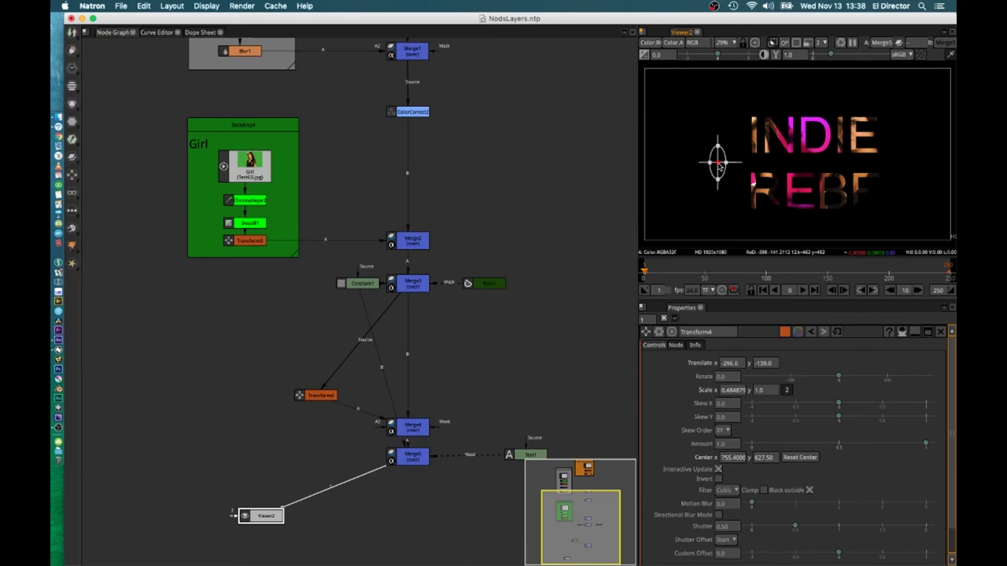
Nudge Transform4's translate to -281, -109 and move Text1 to the graph's upper right.
{"action": "mouse_move", "coordinate": [718, 164]}
{"action": "left_mouse_down"}
{"action": "mouse_move", "coordinate": [714, 195]}
{"action": "mouse_move", "coordinate": [731, 203]}
{"action": "mouse_move", "coordinate": [724, 206]}
{"action": "mouse_move", "coordinate": [720, 161]}
{"action": "left_mouse_up"}
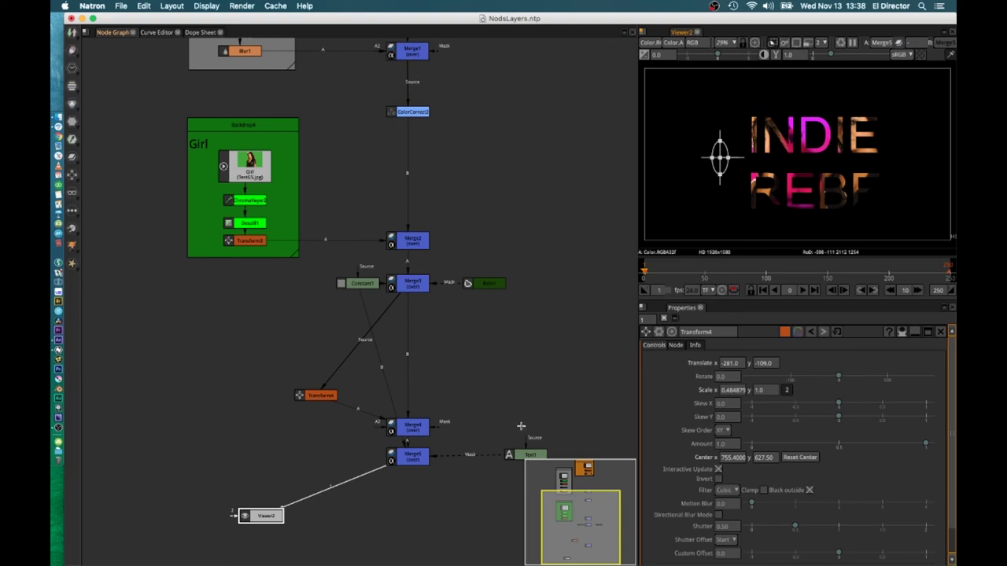
{"action": "left_click_drag", "start_coordinate": [516, 455], "coordinate": [611, 187]}
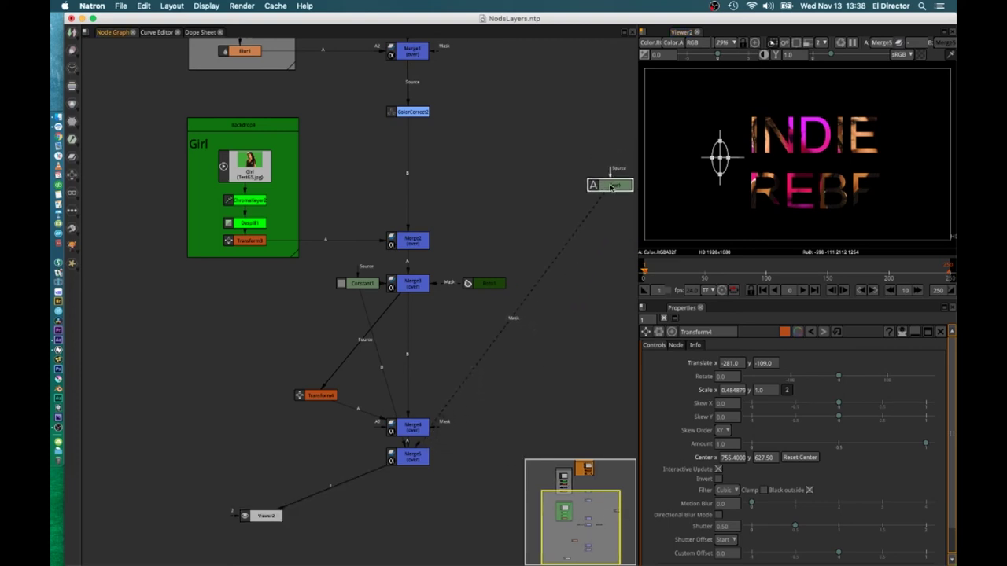
Connect Text1 as Merge2's mask and check the Merge3 and Merge5 results.
{"action": "left_click", "coordinate": [413, 241]}
{"action": "key", "text": "1"}
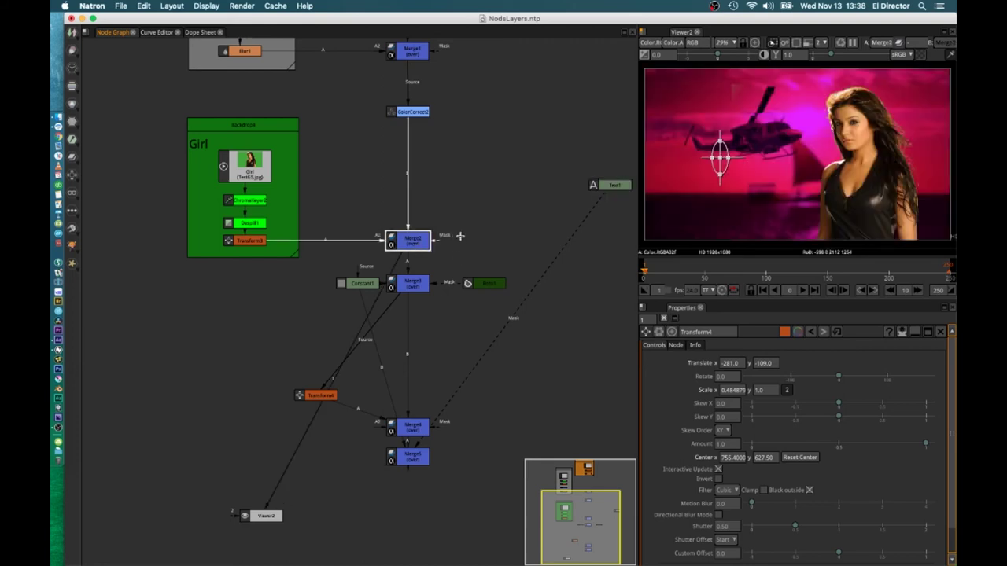
{"action": "left_click_drag", "start_coordinate": [438, 244], "coordinate": [612, 189]}
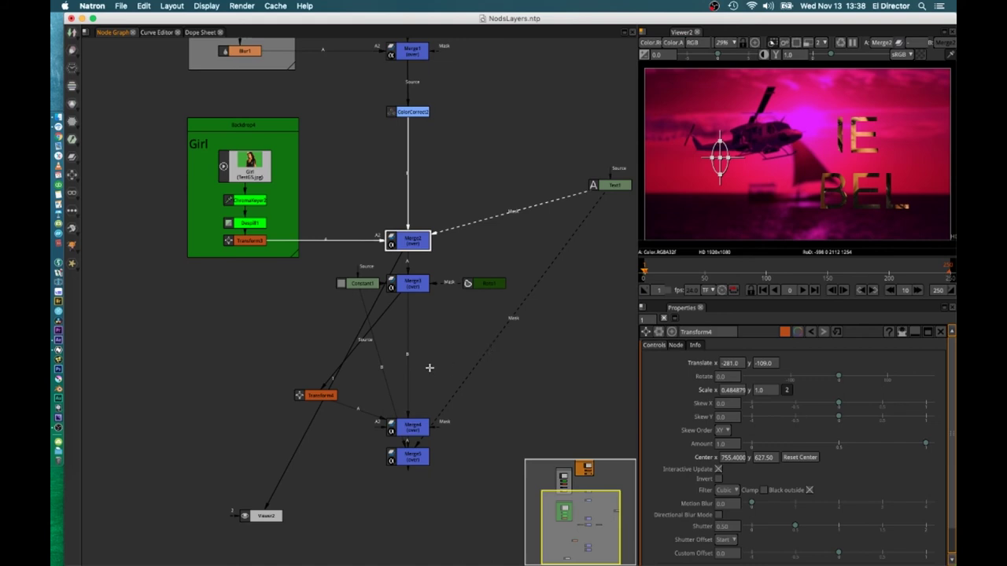
{"action": "left_click", "coordinate": [407, 283]}
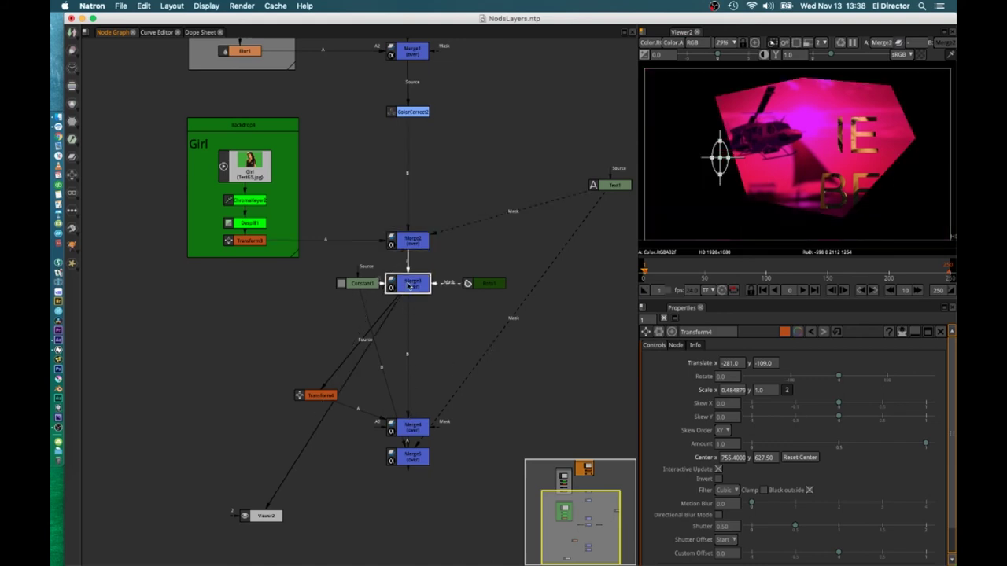
{"action": "left_click", "coordinate": [405, 455]}
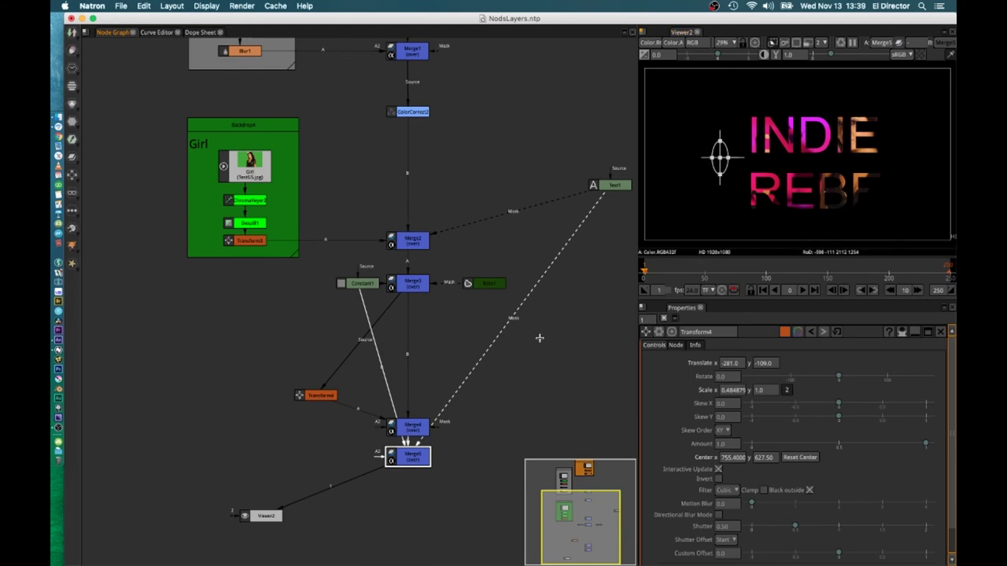
Insert Transform5 on Text1's mask link to Merge4, shifting the lettering by -84, 50.
{"action": "left_click", "coordinate": [557, 309]}
{"action": "key", "text": "t"}
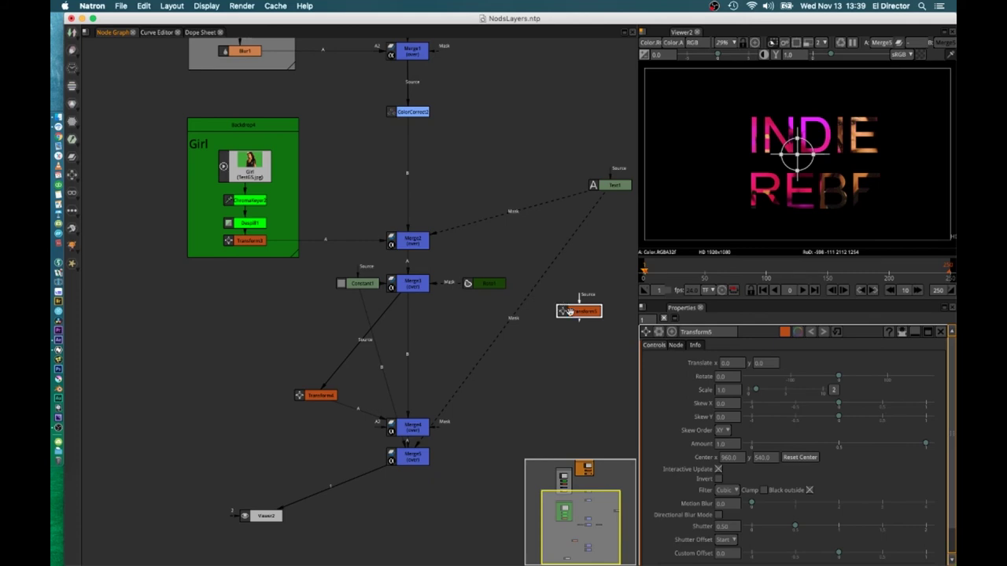
{"action": "left_click_drag", "start_coordinate": [563, 305], "coordinate": [531, 311]}
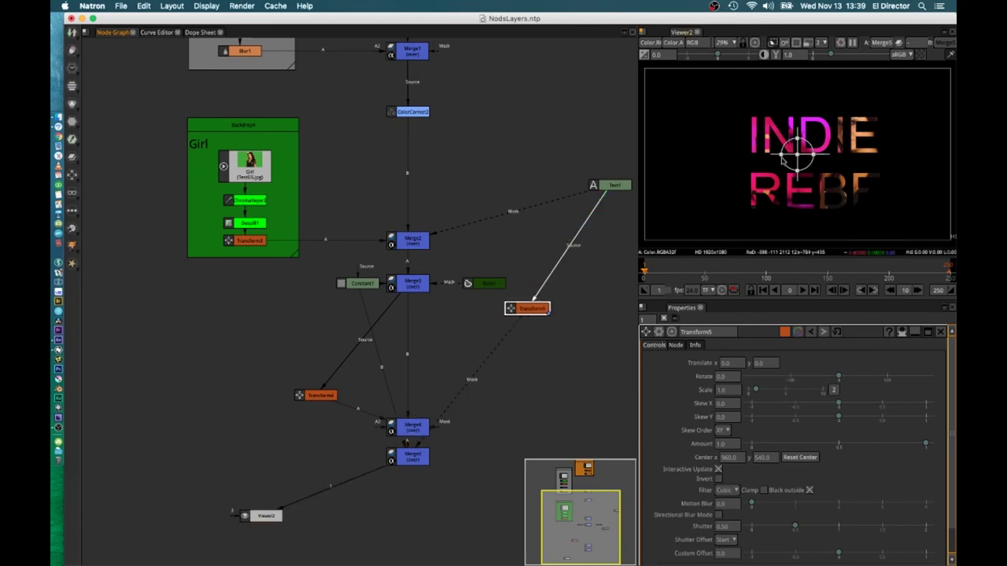
{"action": "left_click_drag", "start_coordinate": [796, 155], "coordinate": [785, 144]}
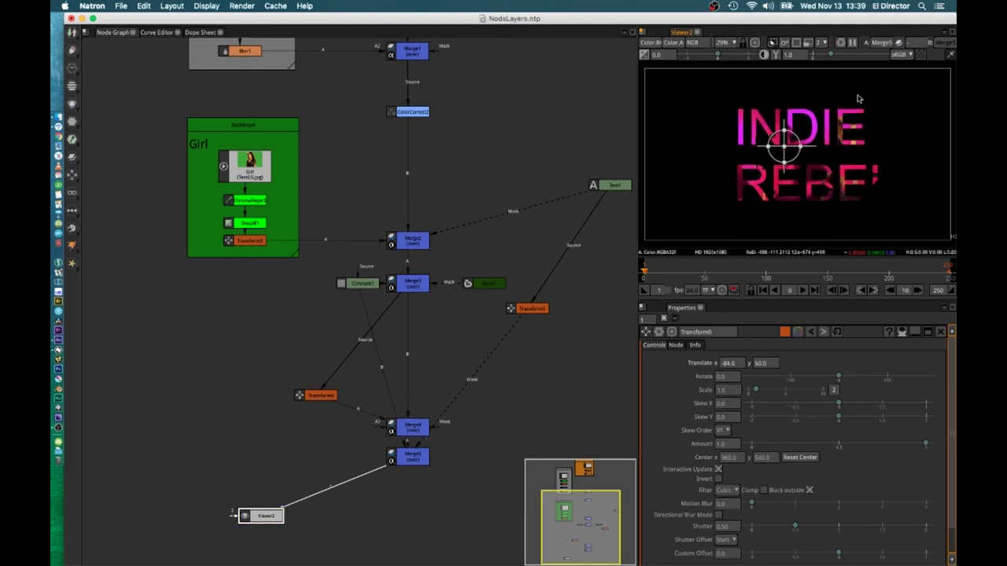
{"action": "left_click", "coordinate": [556, 294]}
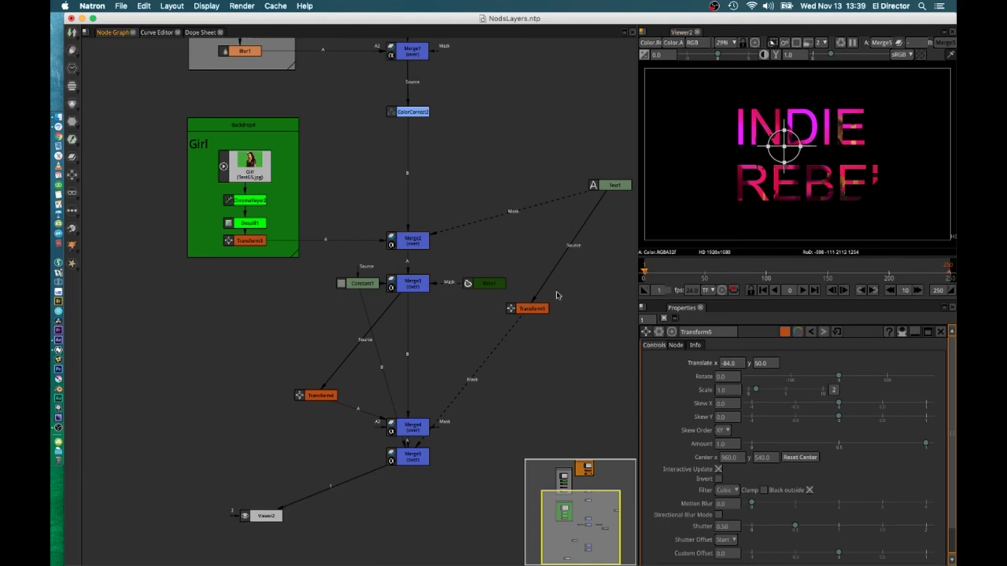
Replace Text1's 'INDIE REBEL' with 'VFX FUN', then view Merge2's output in Viewer2.
{"action": "left_click", "coordinate": [611, 185]}
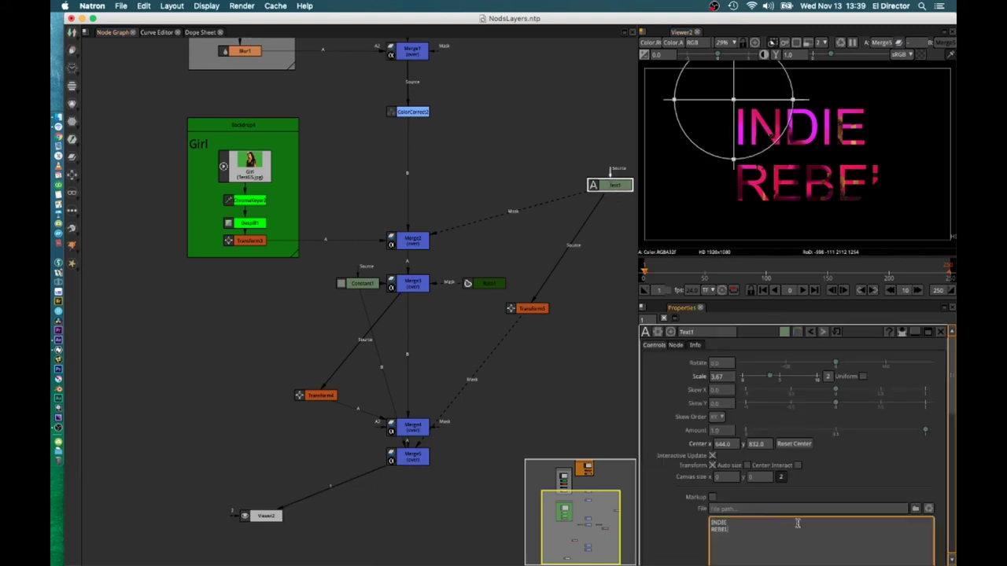
{"action": "triple_click", "coordinate": [712, 524]}
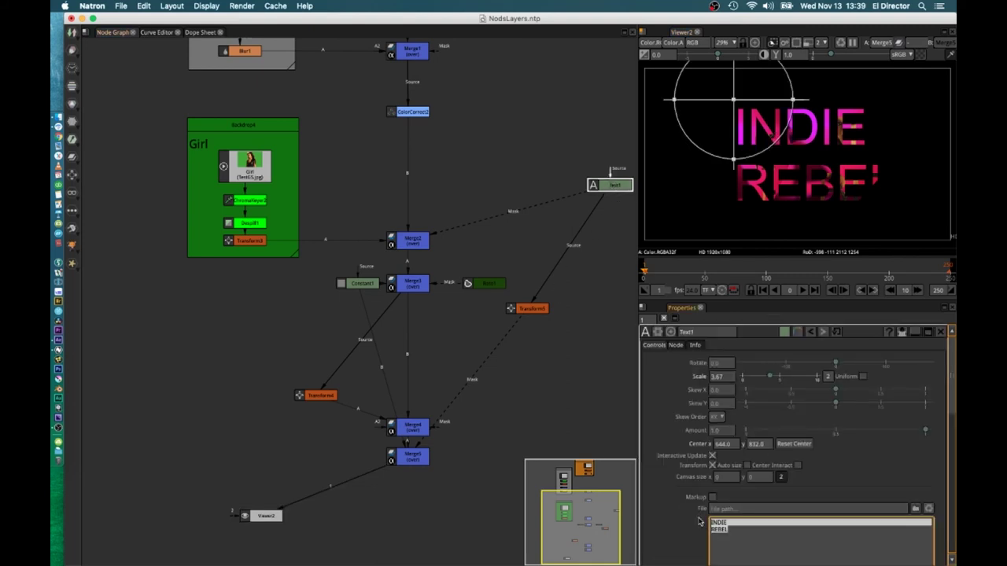
{"action": "type", "text": "VFX "}
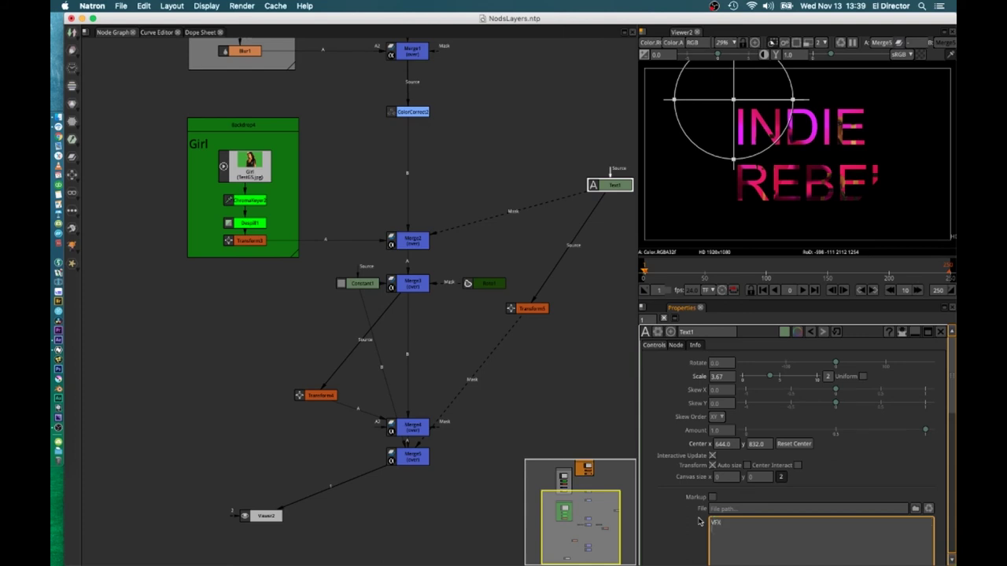
{"action": "type", "text": "FUN"}
{"action": "left_click", "coordinate": [573, 424]}
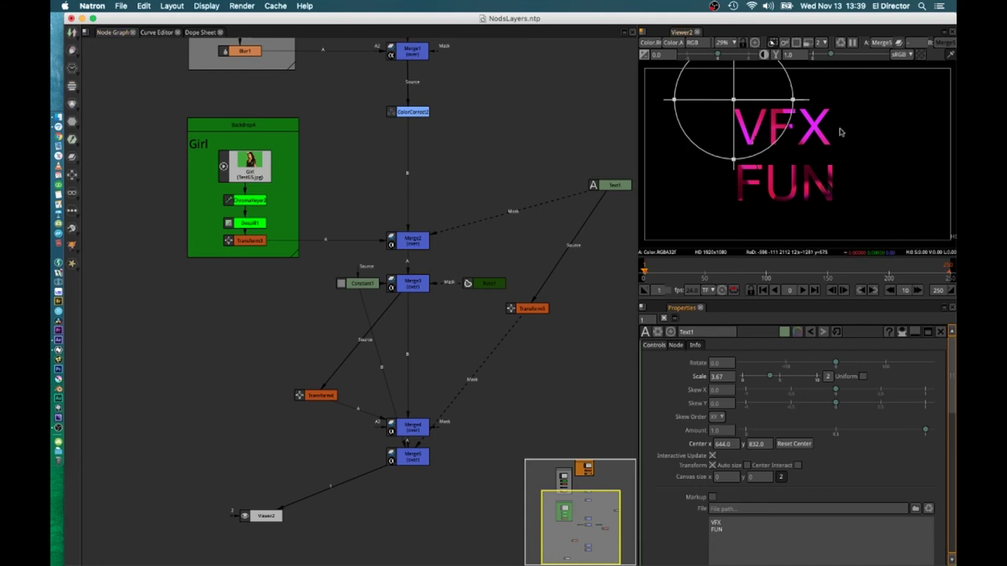
{"action": "left_click", "coordinate": [415, 246]}
{"action": "key", "text": "1"}
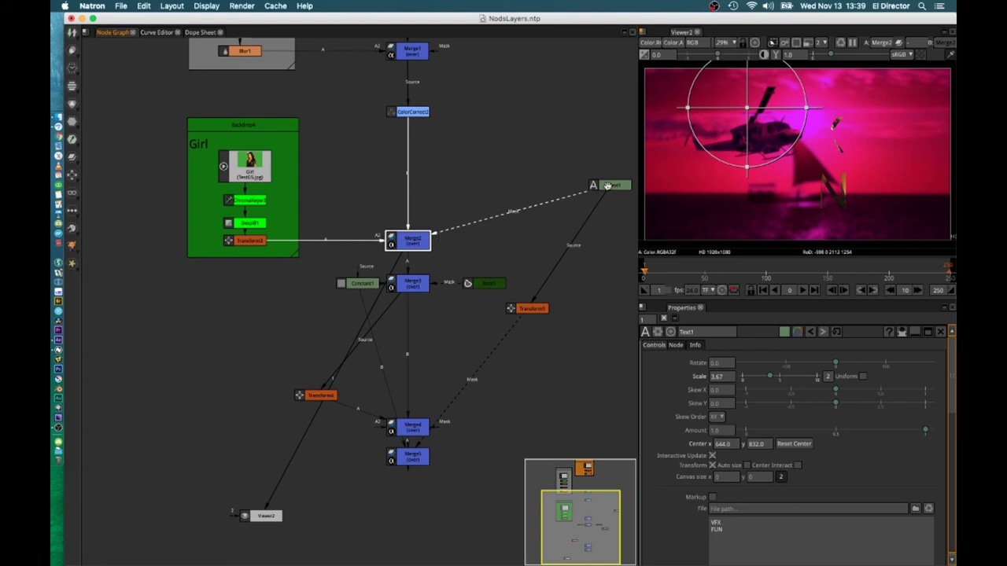
Insert Transform6 on Text1's mask link to Merge2 and offset the text up and right.
{"action": "left_click", "coordinate": [539, 165]}
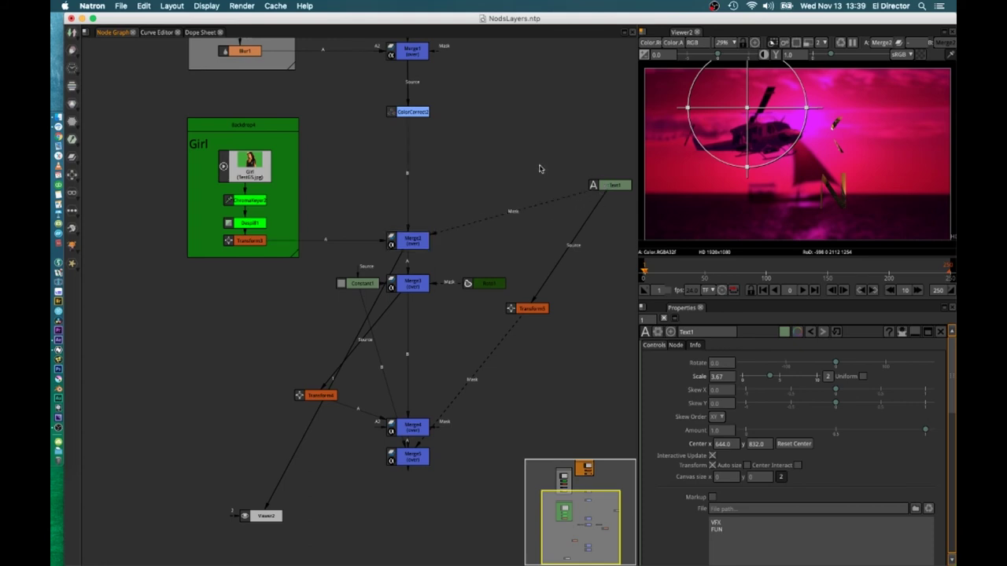
{"action": "key", "text": "t"}
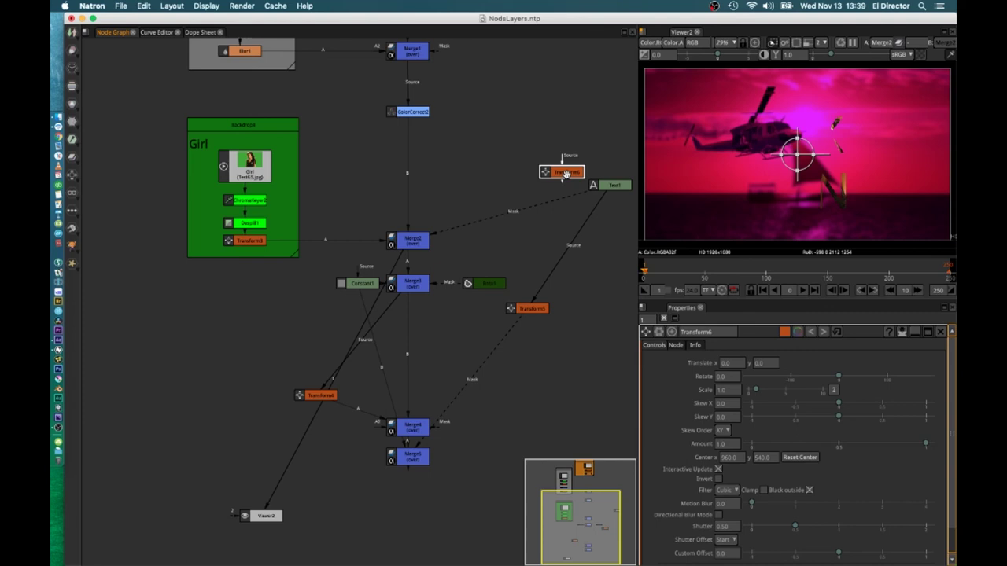
{"action": "left_click_drag", "start_coordinate": [565, 174], "coordinate": [521, 208]}
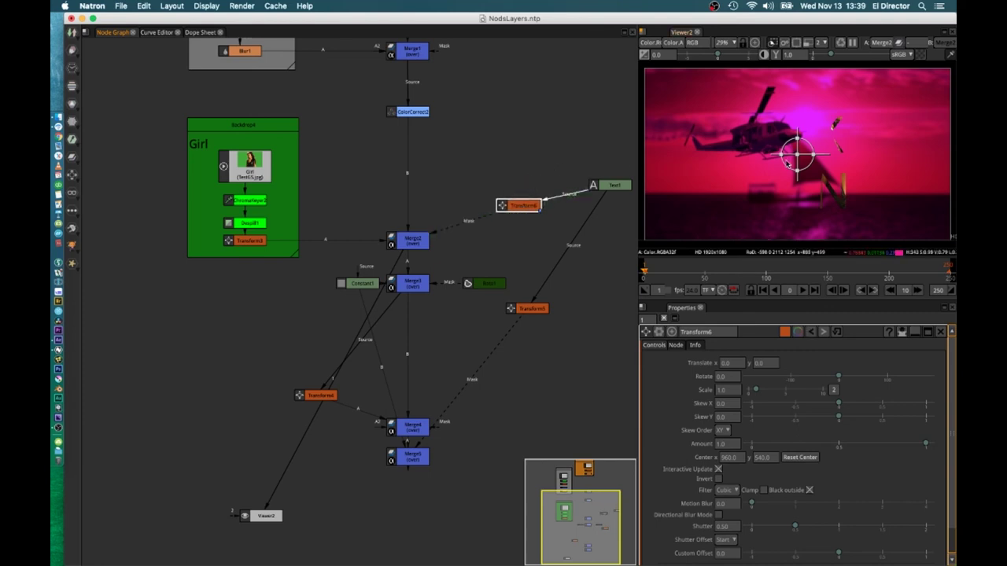
{"action": "left_click_drag", "start_coordinate": [793, 156], "coordinate": [821, 147]}
View Merge5 and shift the VFX FUN lettering right with Transform5's handle.
{"action": "left_click", "coordinate": [413, 460]}
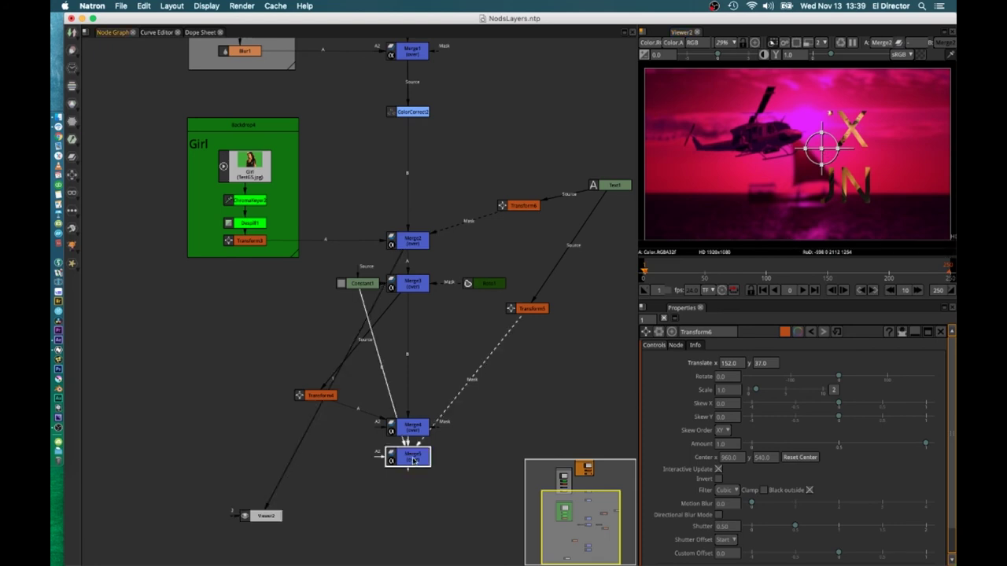
{"action": "key", "text": "1"}
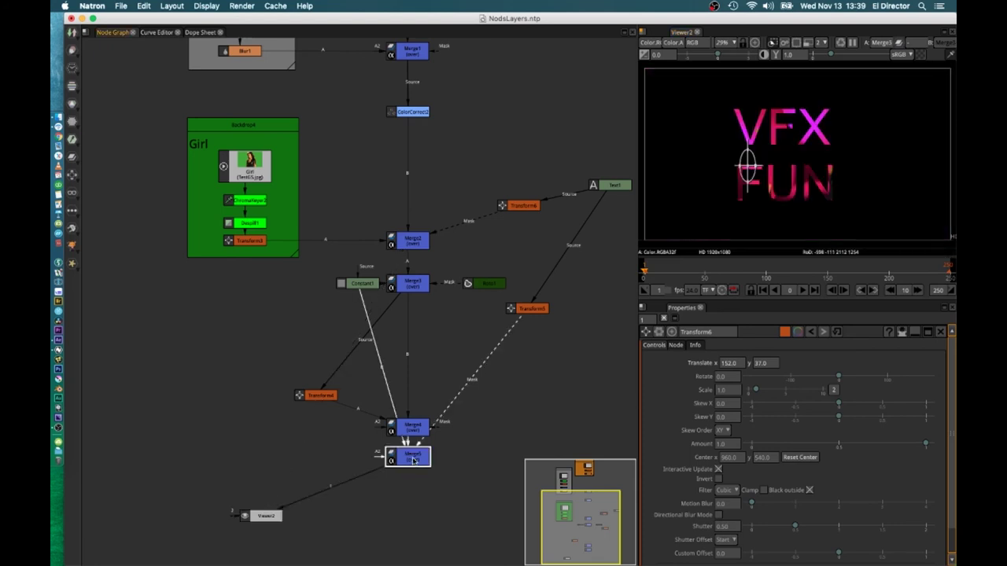
{"action": "left_click", "coordinate": [532, 307]}
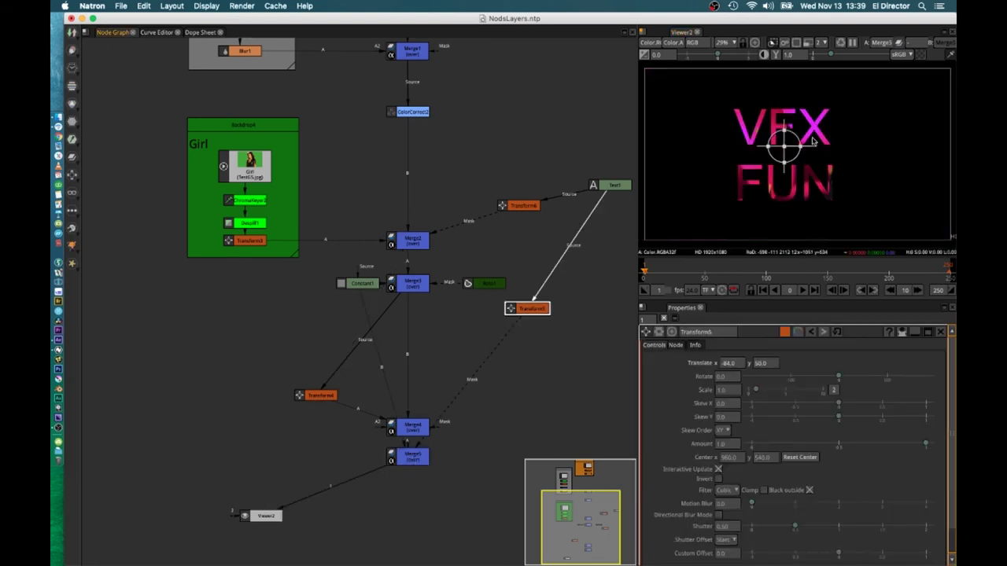
{"action": "left_click_drag", "start_coordinate": [784, 146], "coordinate": [810, 150]}
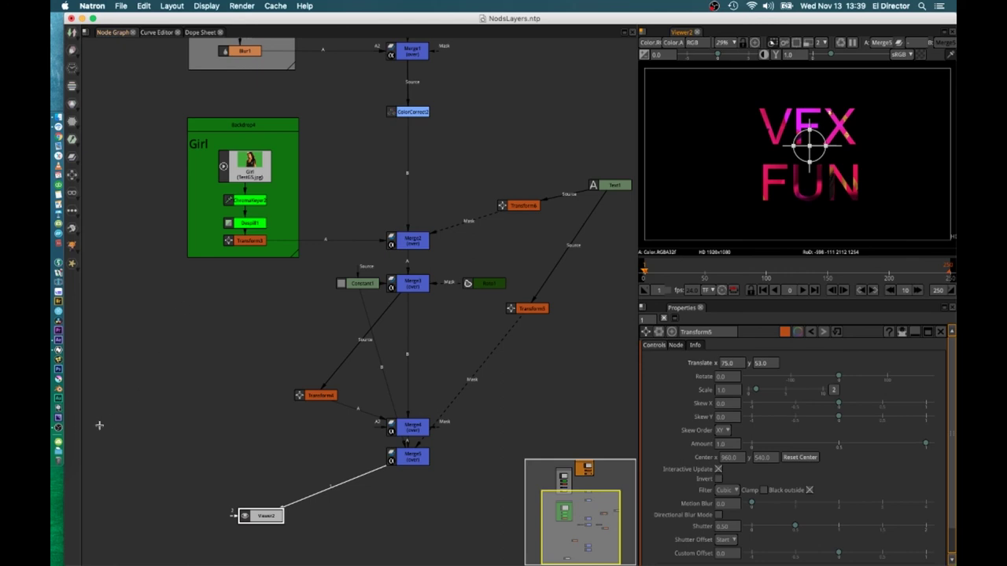
In After Effects, glance at Pre-comp 2, return to Comp 1, then open Pre-comp 2 and nested Pre-comp 1.
{"action": "left_click", "coordinate": [64, 340]}
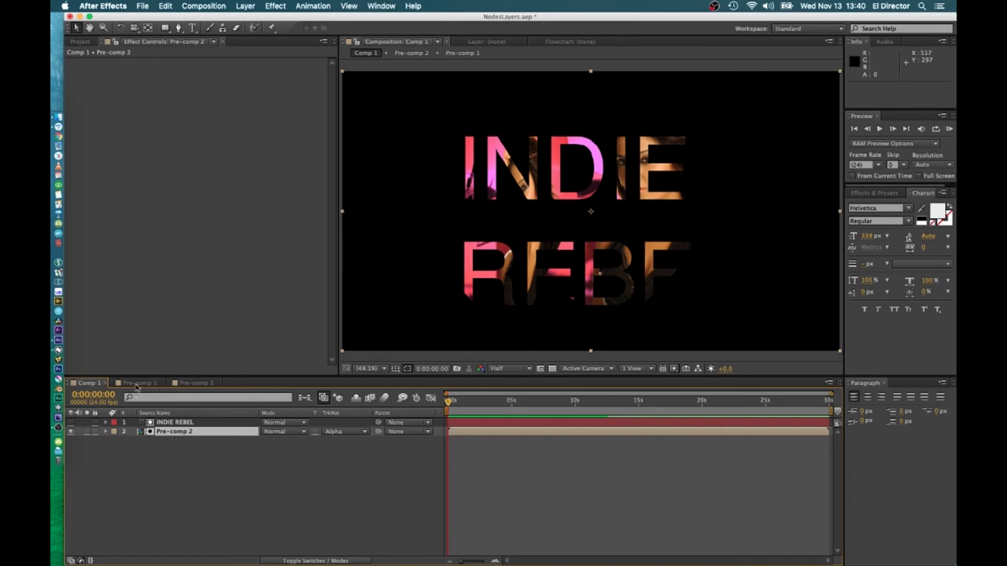
{"action": "left_click", "coordinate": [200, 385]}
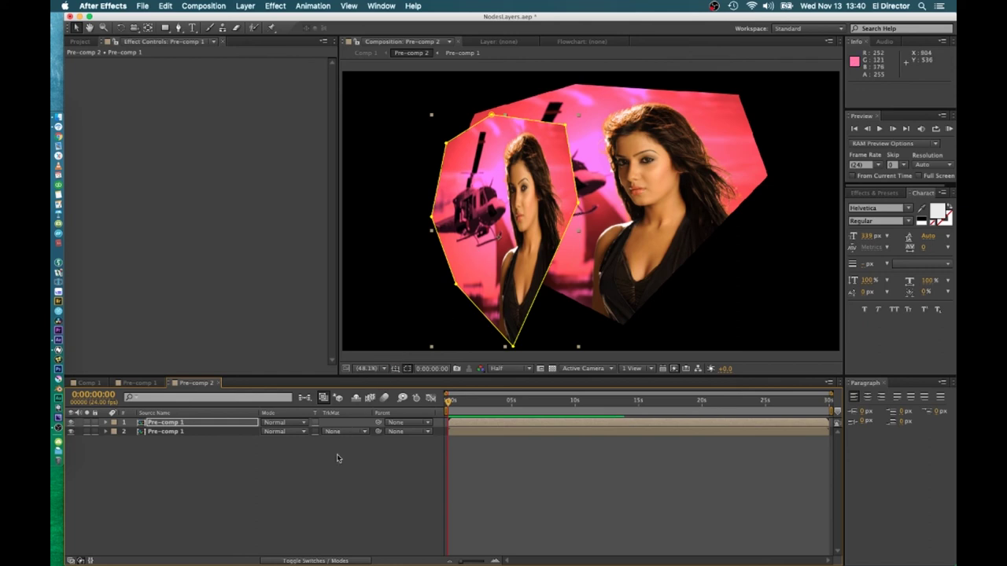
{"action": "left_click", "coordinate": [86, 383]}
{"action": "left_click", "coordinate": [240, 497]}
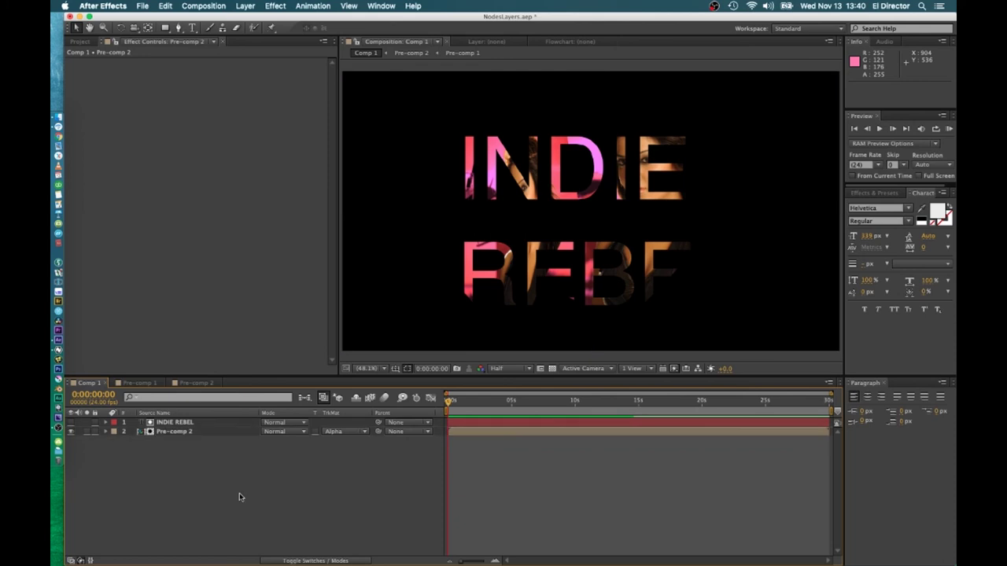
{"action": "double_click", "coordinate": [155, 434]}
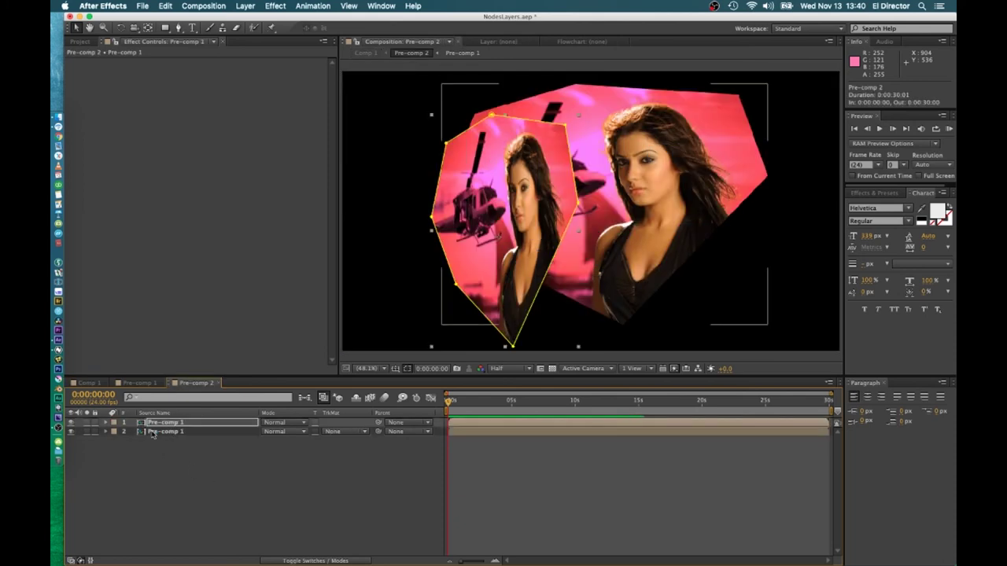
{"action": "double_click", "coordinate": [155, 432]}
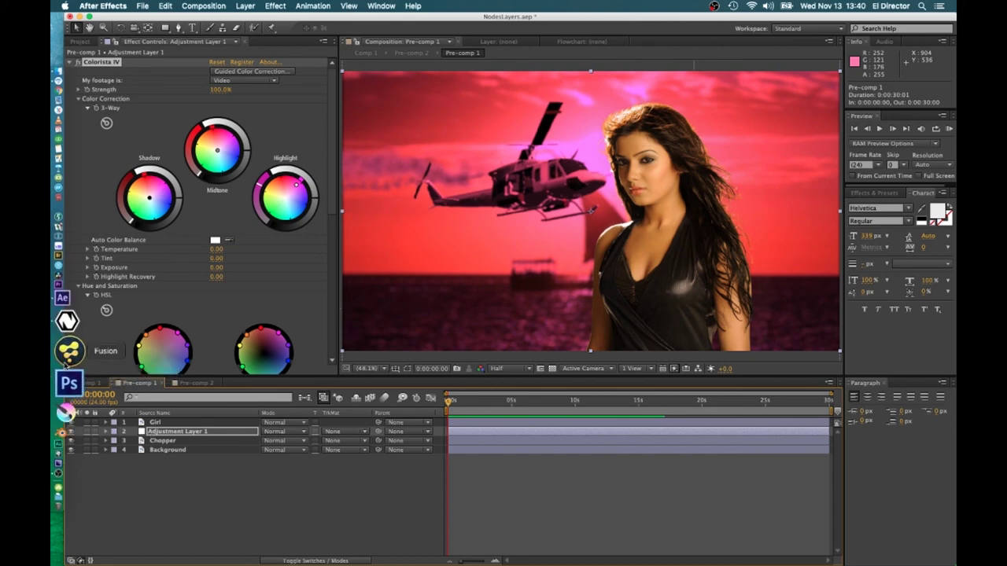
Back in Natron, cluster Text1, Transform6 and Transform5 together, then bring the Chopper and BG backdrops into view.
{"action": "left_click", "coordinate": [70, 346]}
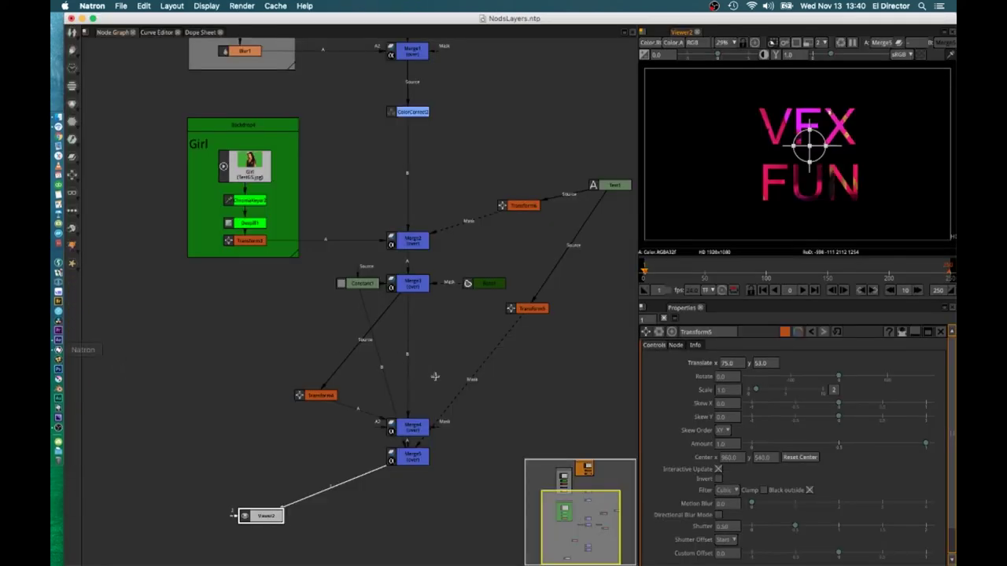
{"action": "left_click_drag", "start_coordinate": [610, 186], "coordinate": [612, 206]}
{"action": "left_click_drag", "start_coordinate": [524, 206], "coordinate": [557, 206]}
{"action": "left_click_drag", "start_coordinate": [538, 311], "coordinate": [625, 245]}
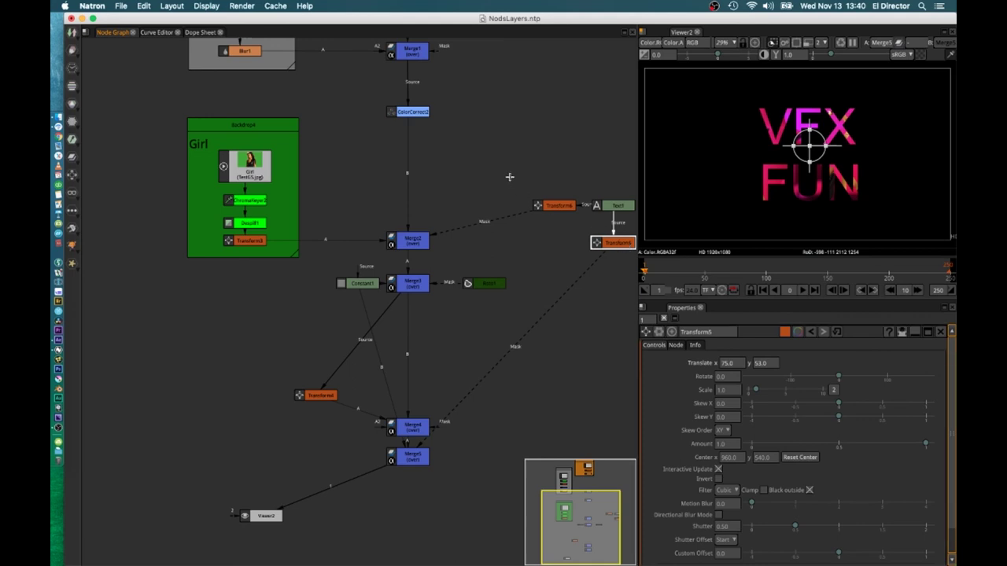
{"action": "left_click_drag", "start_coordinate": [511, 178], "coordinate": [610, 302]}
{"action": "left_click", "coordinate": [604, 343]}
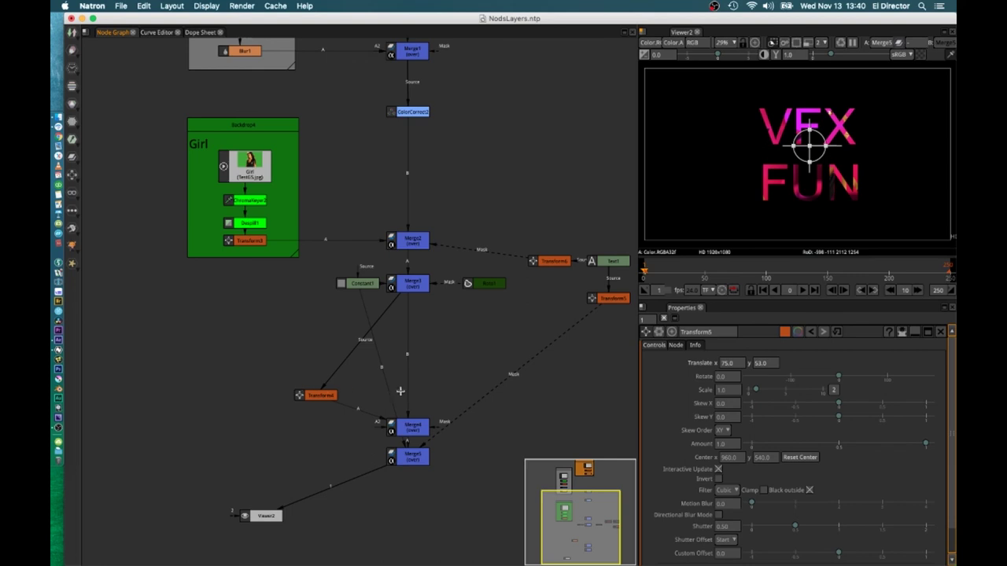
{"action": "scroll", "coordinate": [399, 391], "scroll_direction": "down", "scroll_amount": 3}
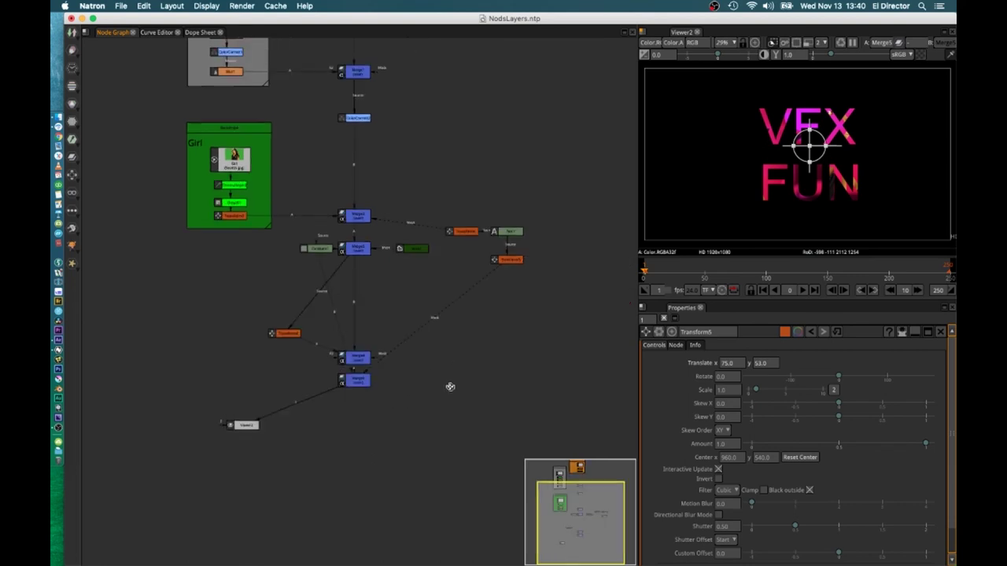
{"action": "left_click_drag", "start_coordinate": [449, 386], "coordinate": [446, 521]}
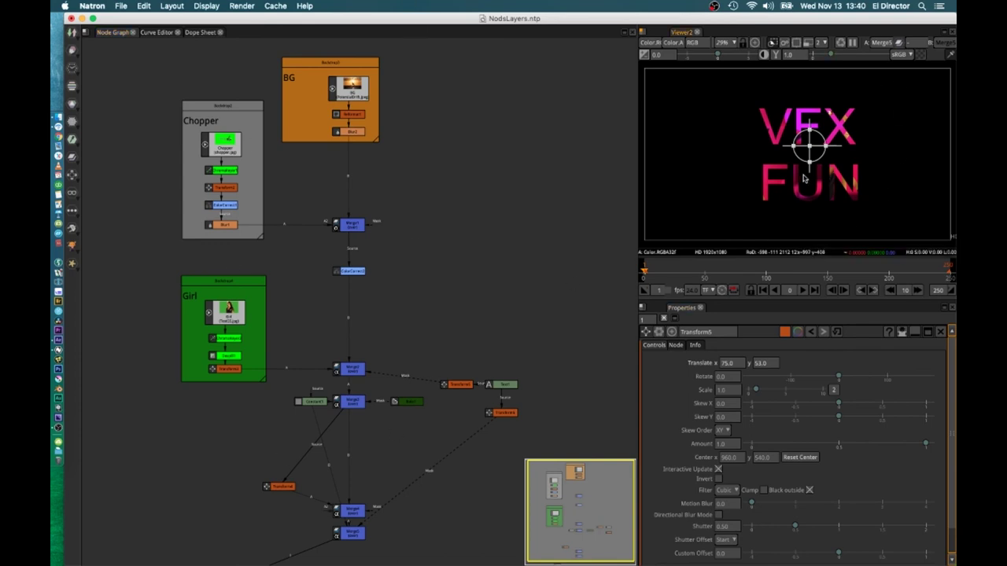
View Chopper ColorCorrect, Girl Transform, BG Blur, Merge5, then Merge3 in turn.
{"action": "left_click", "coordinate": [220, 204]}
{"action": "key", "text": "1"}
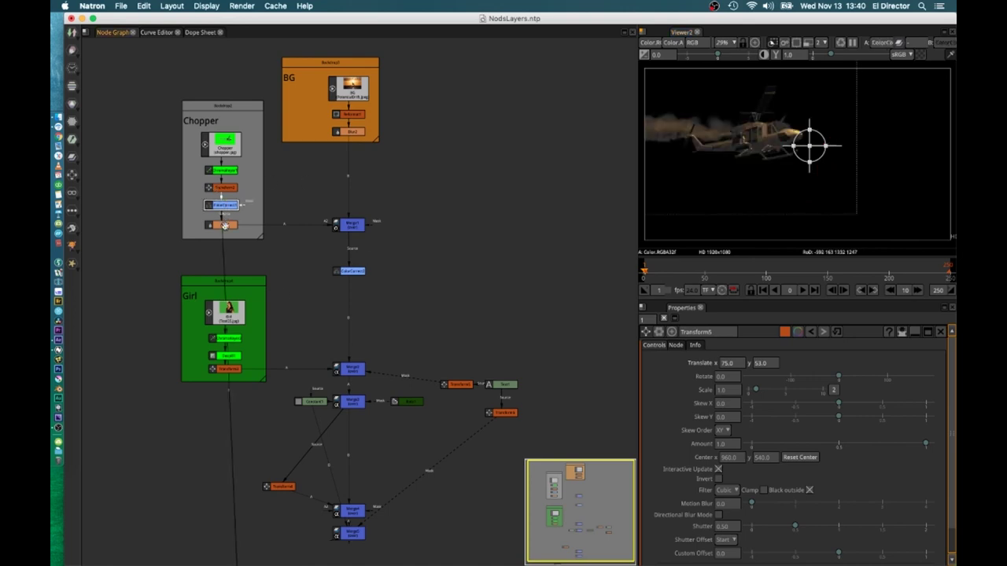
{"action": "left_click", "coordinate": [232, 369]}
{"action": "key", "text": "1"}
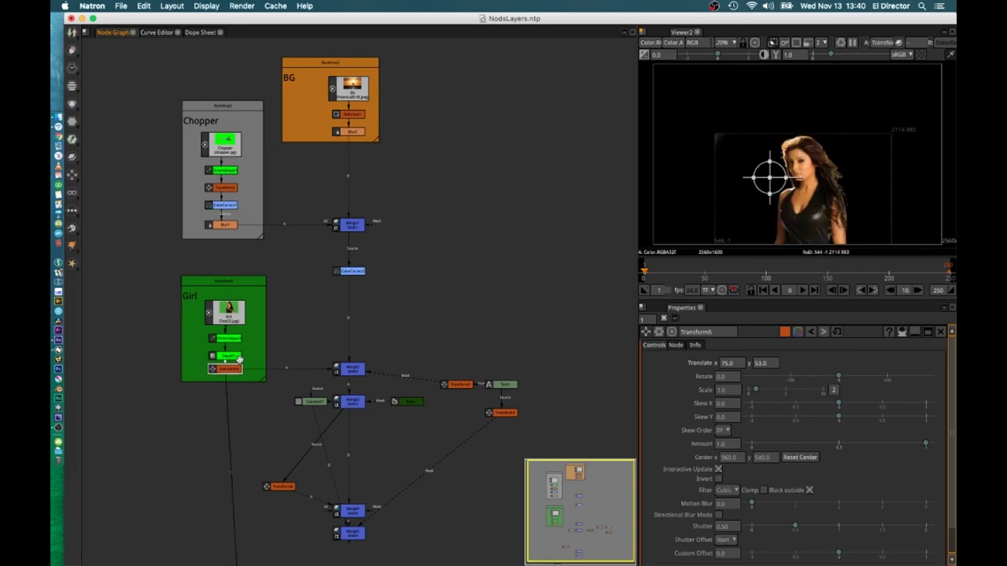
{"action": "left_click", "coordinate": [350, 132]}
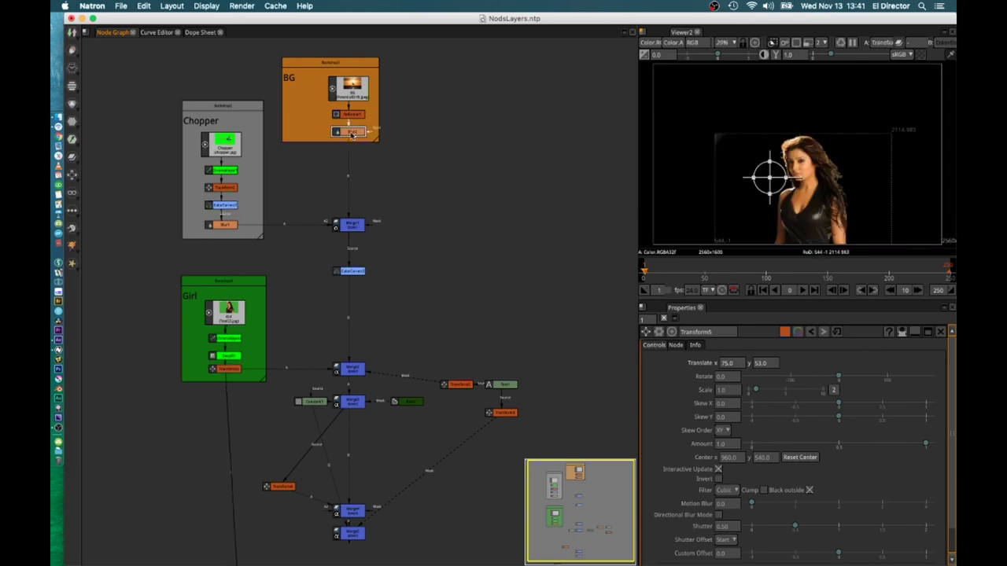
{"action": "key", "text": "1"}
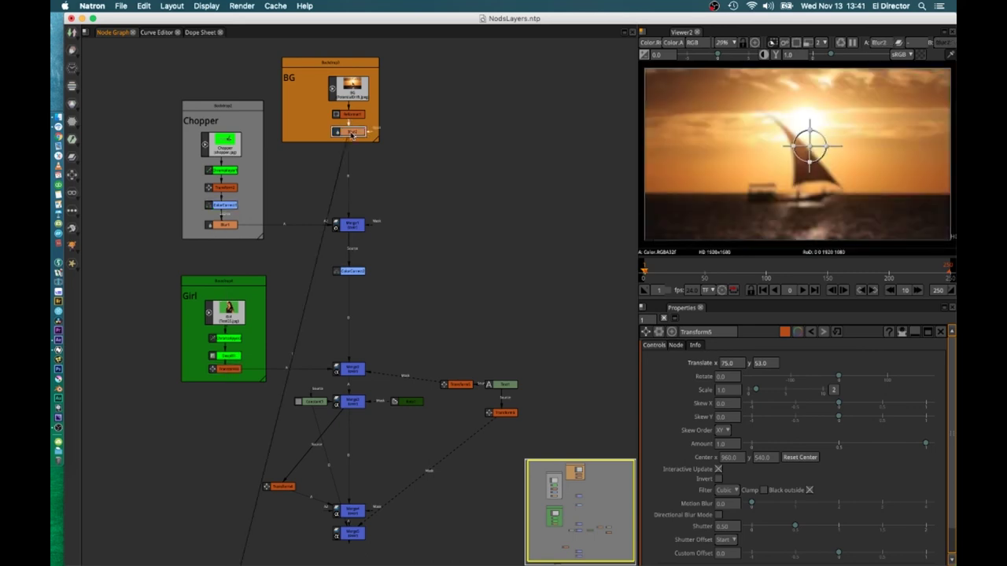
{"action": "left_click", "coordinate": [348, 532]}
{"action": "key", "text": "1"}
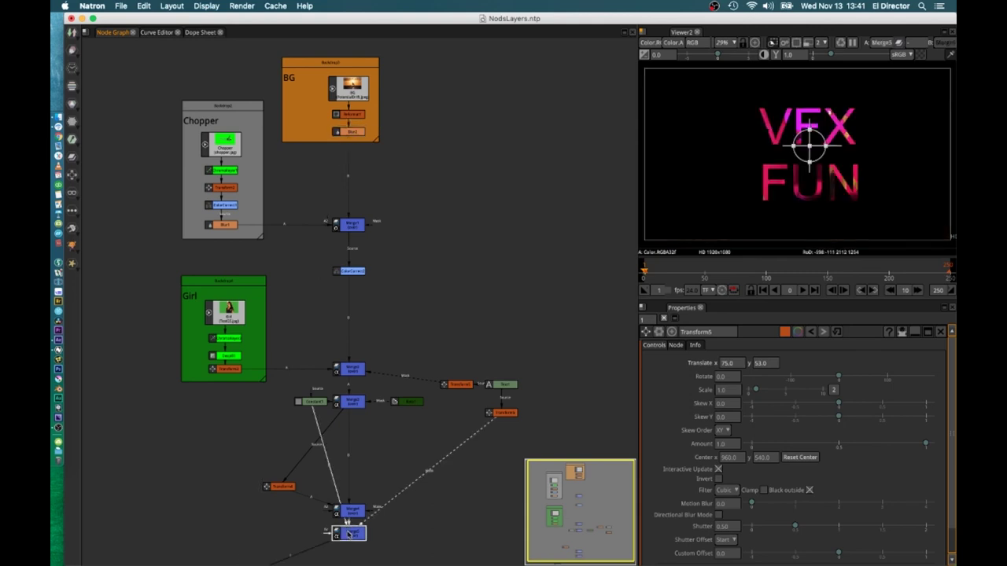
{"action": "left_click", "coordinate": [351, 403]}
{"action": "key", "text": "1"}
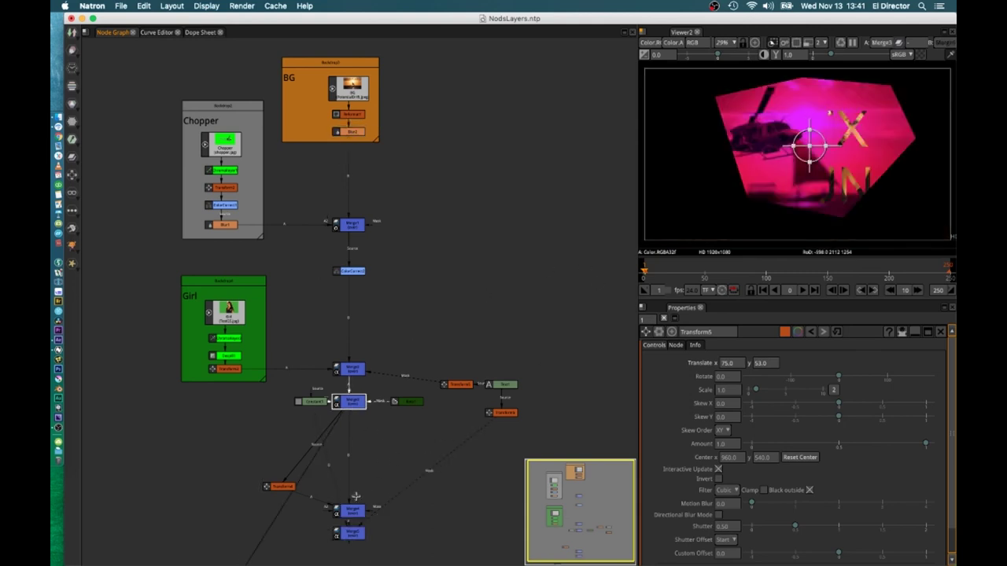